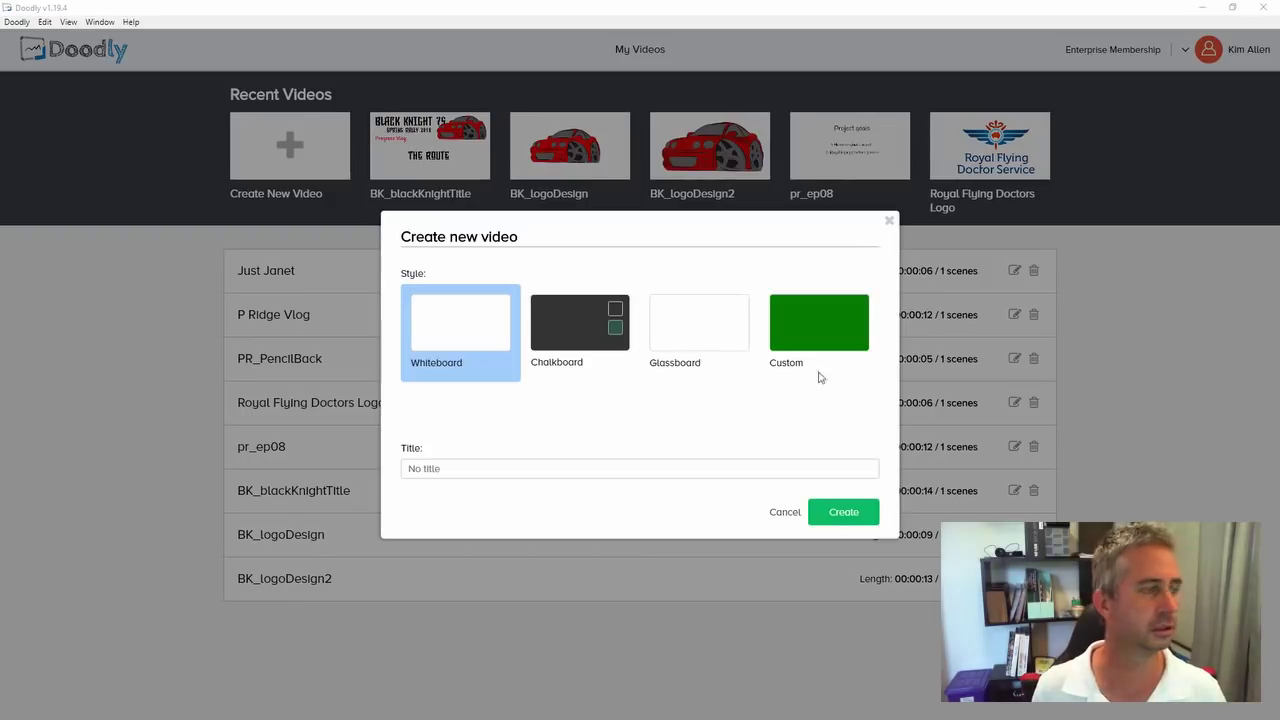
- Choose the Custom video style with a custom image background and load SBR-2019-Spring-Route-base.png
click(850, 350)
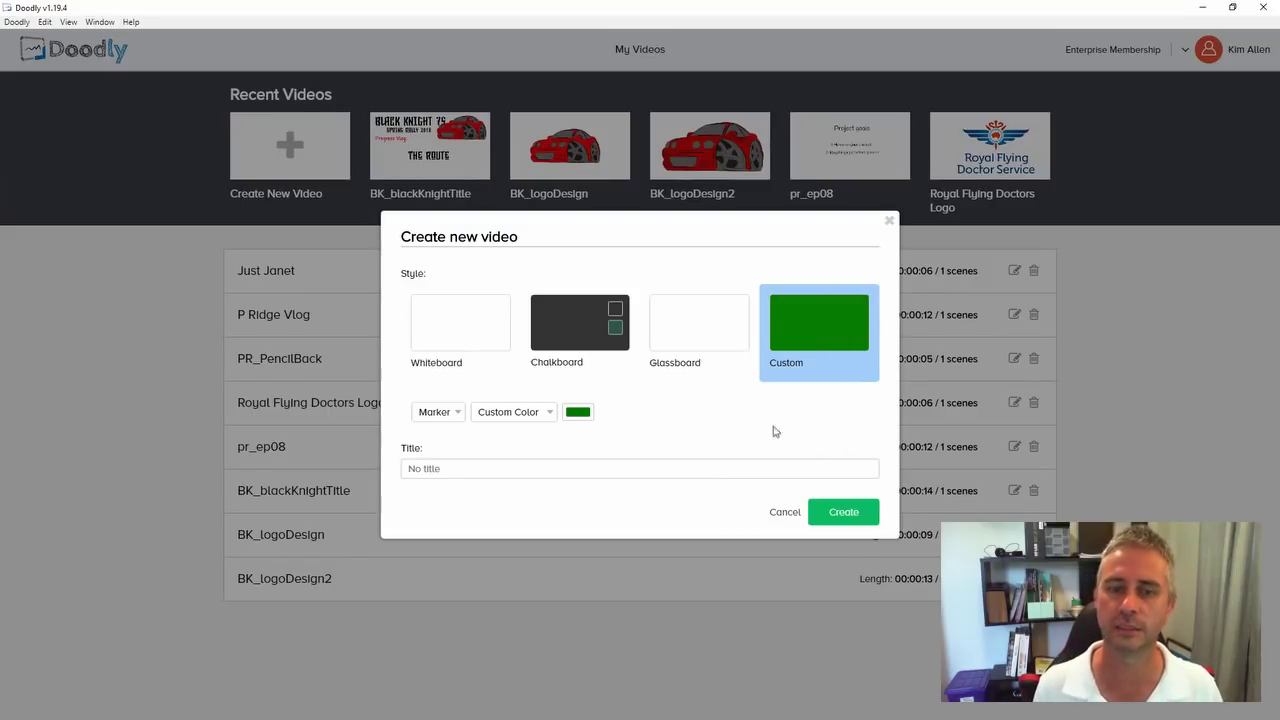
click(543, 412)
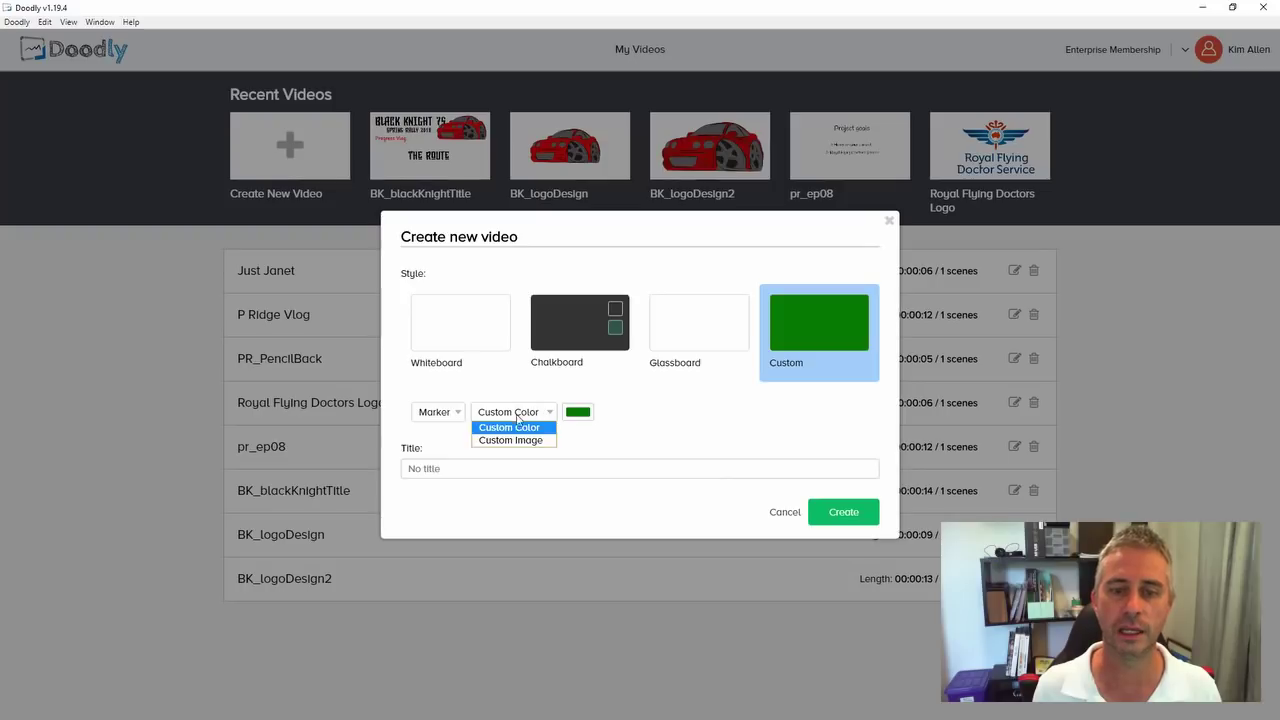
click(505, 449)
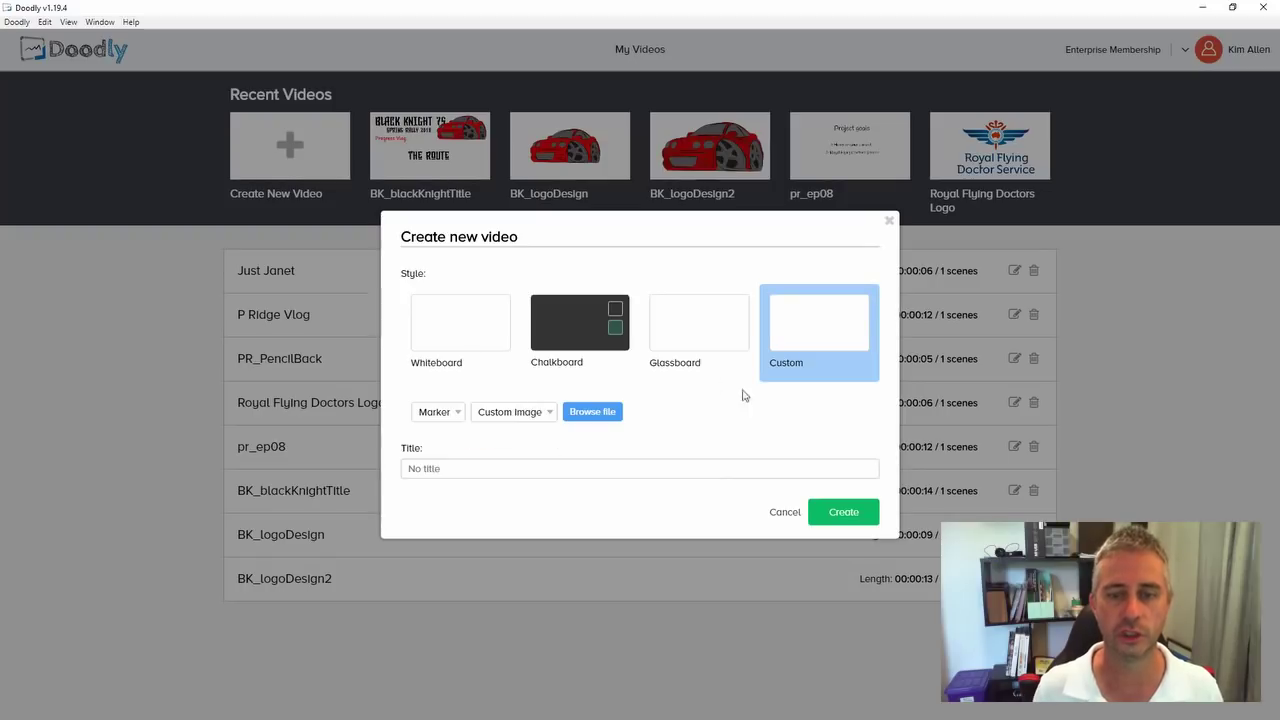
click(592, 411)
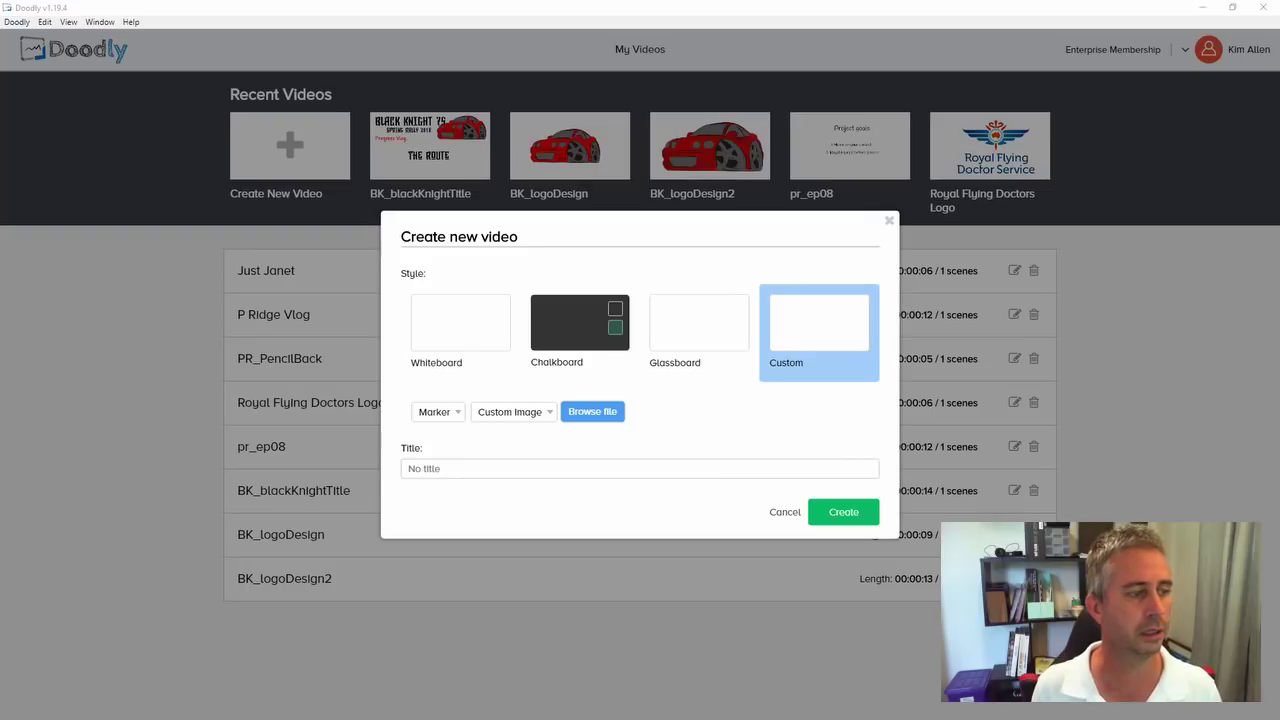
key(Return)
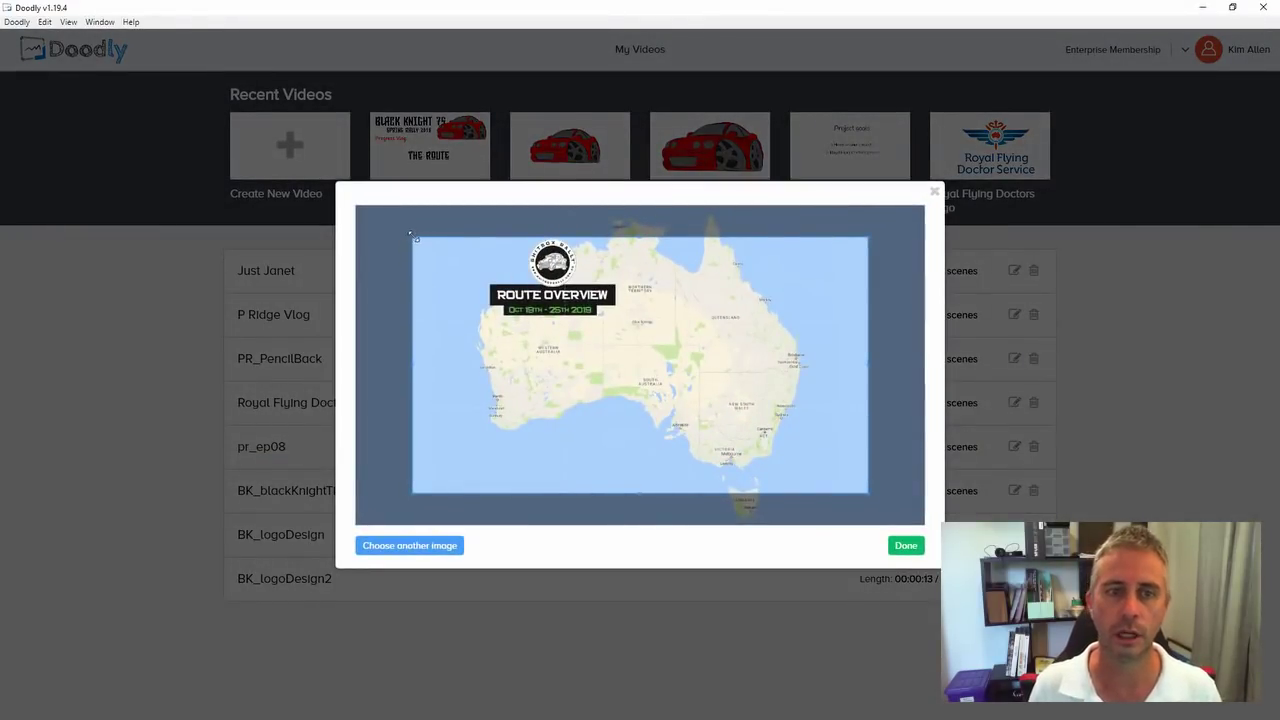
- Extend the crop area to cover the whole map image and accept it as the background
drag(416, 235, 352, 205)
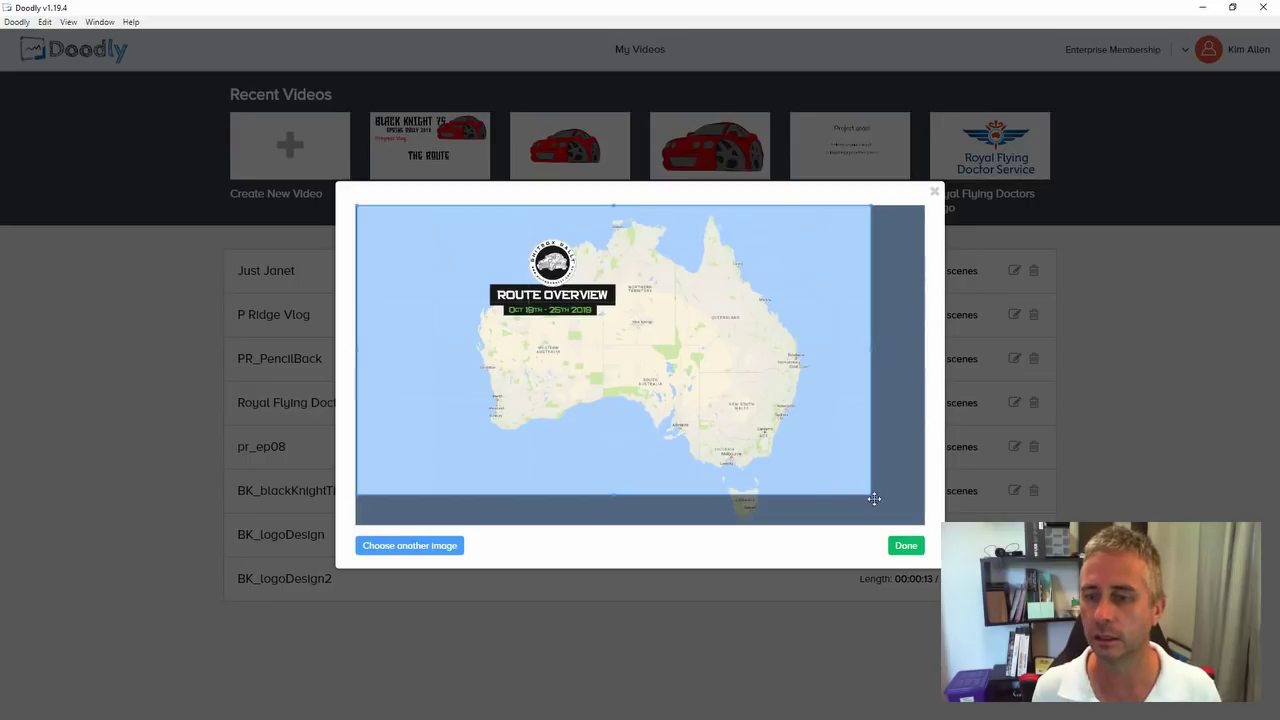
drag(871, 495, 926, 526)
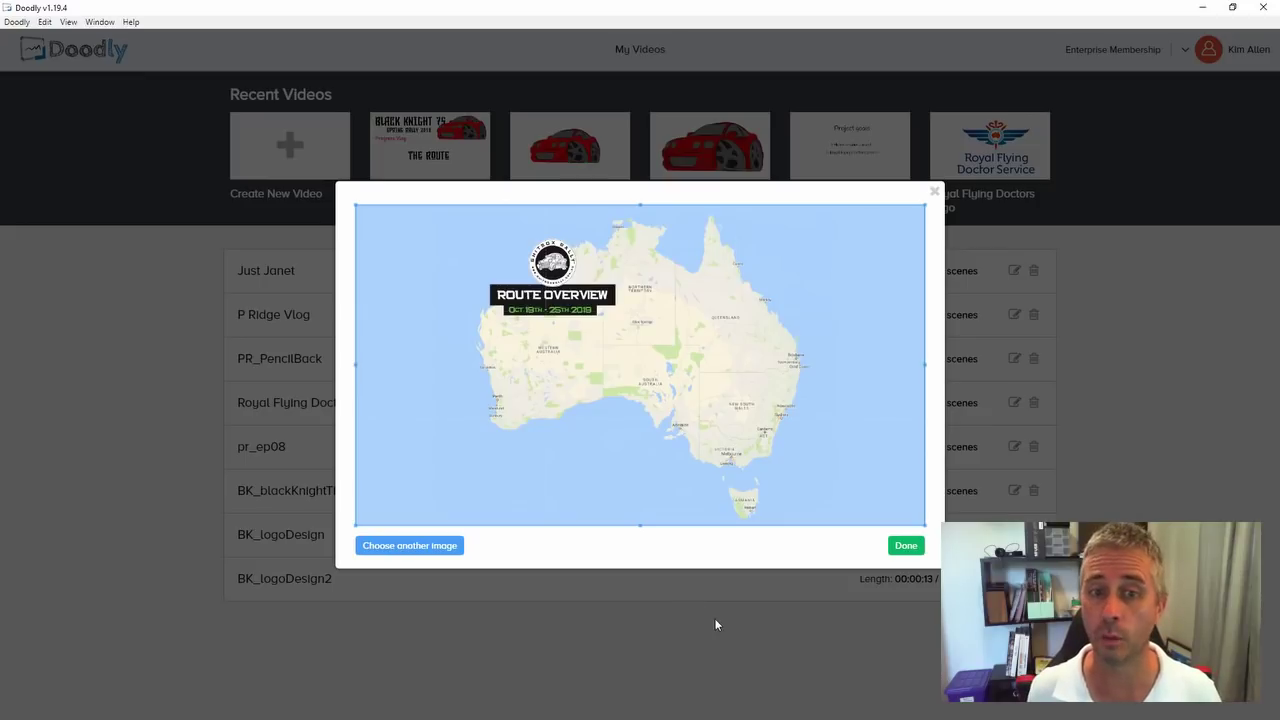
click(906, 546)
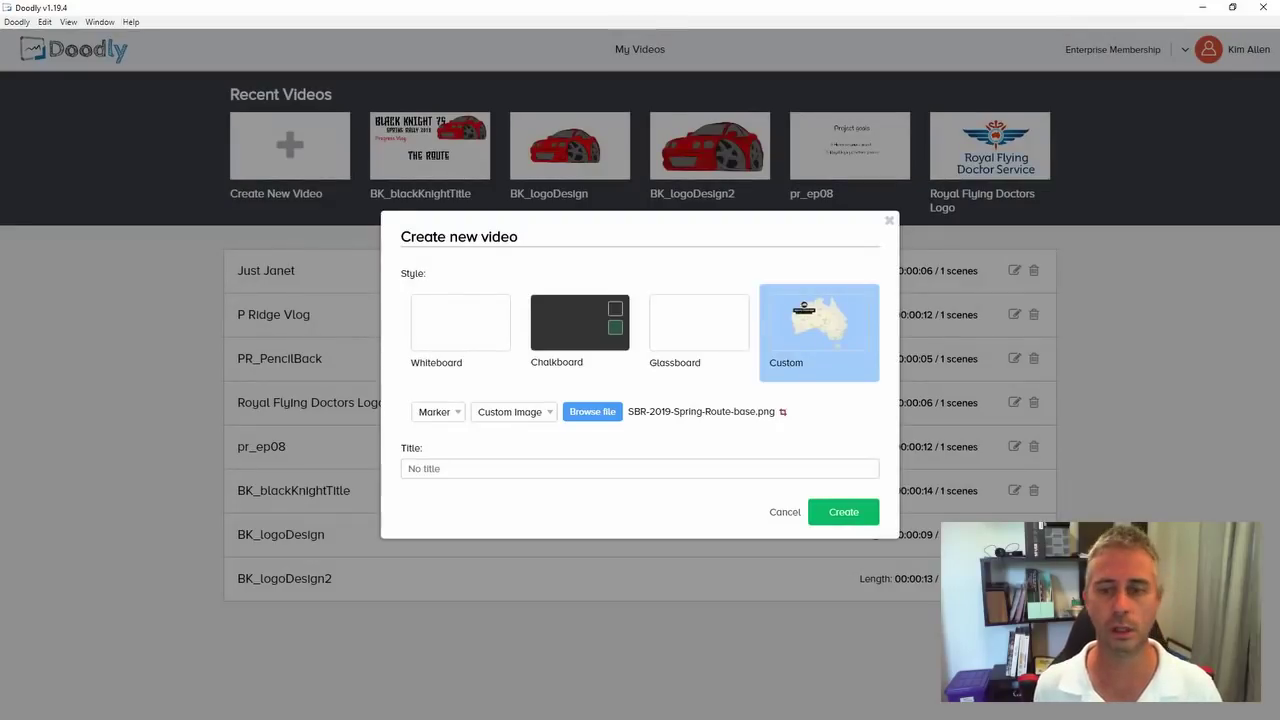
key(alt+Tab)
key(alt+Tab)
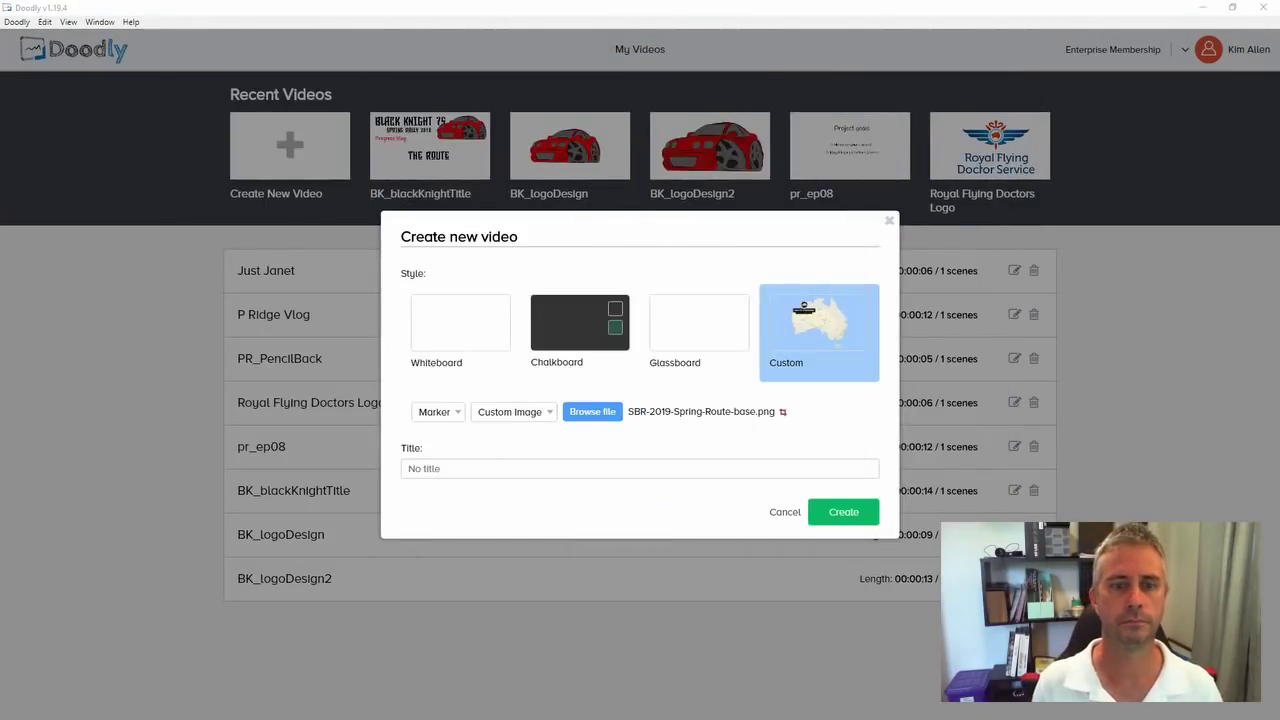
click(432, 478)
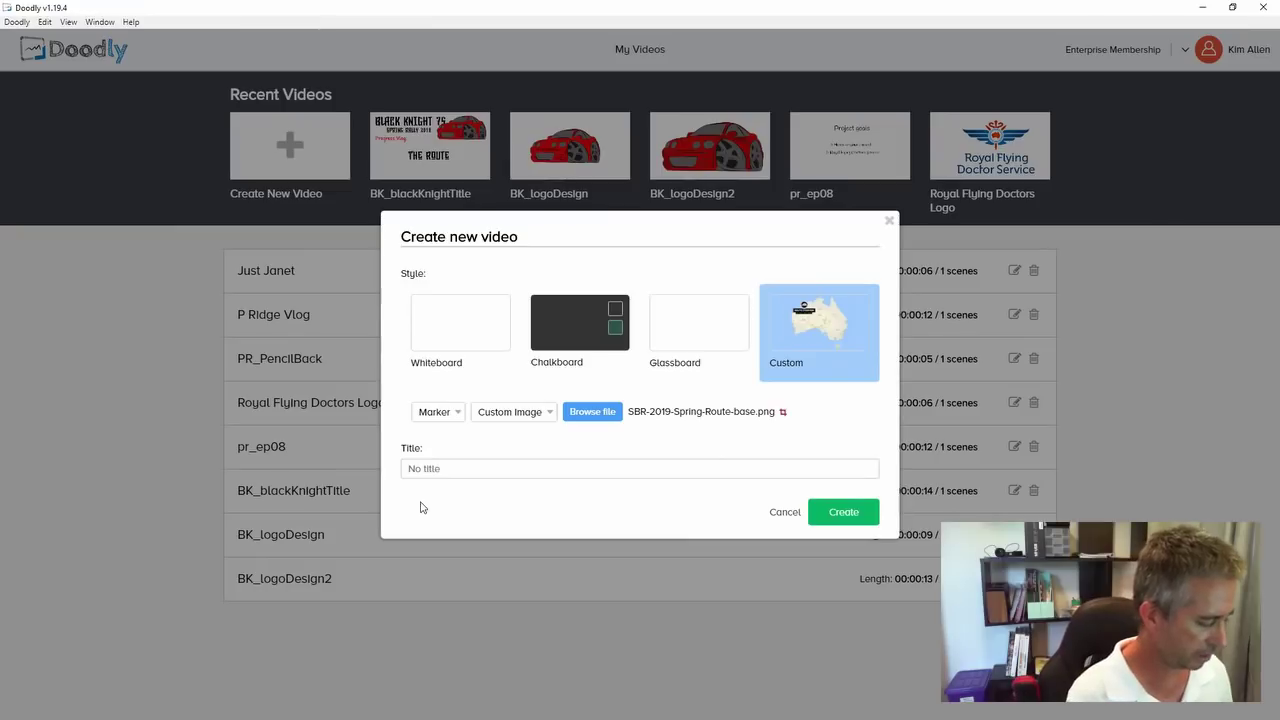
text(bk)
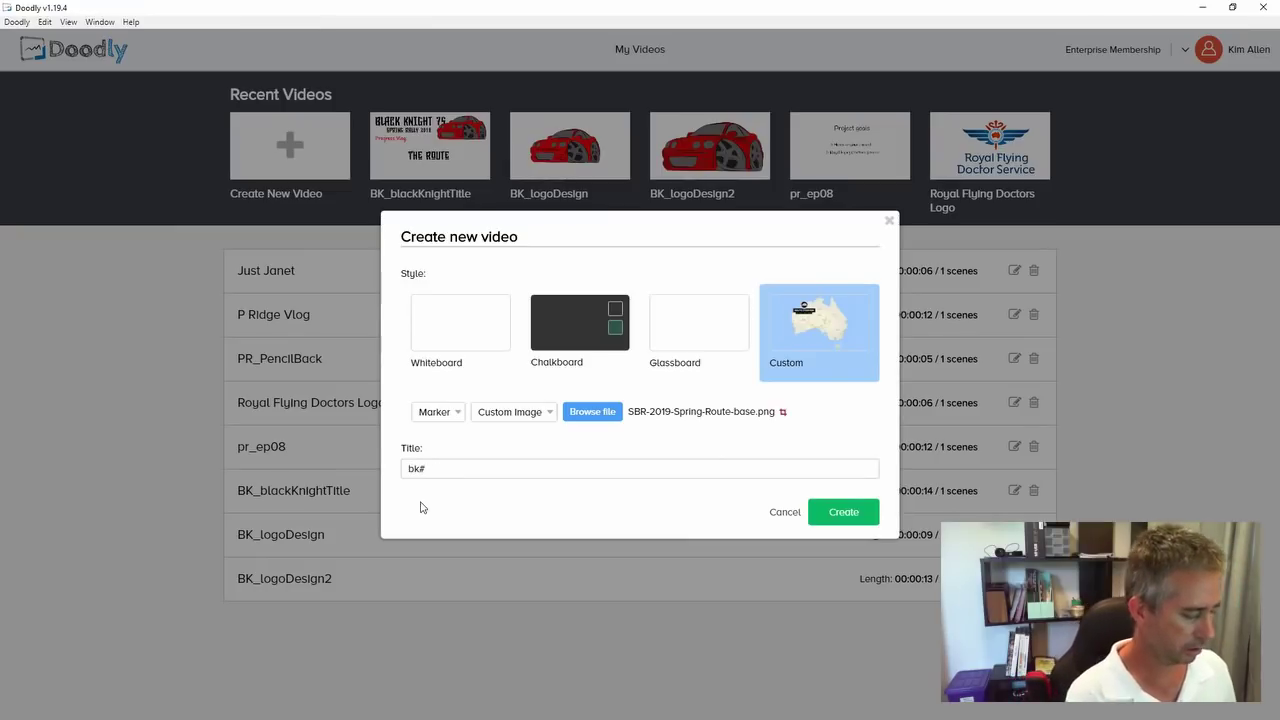
text(#_MAP1EVEAL)
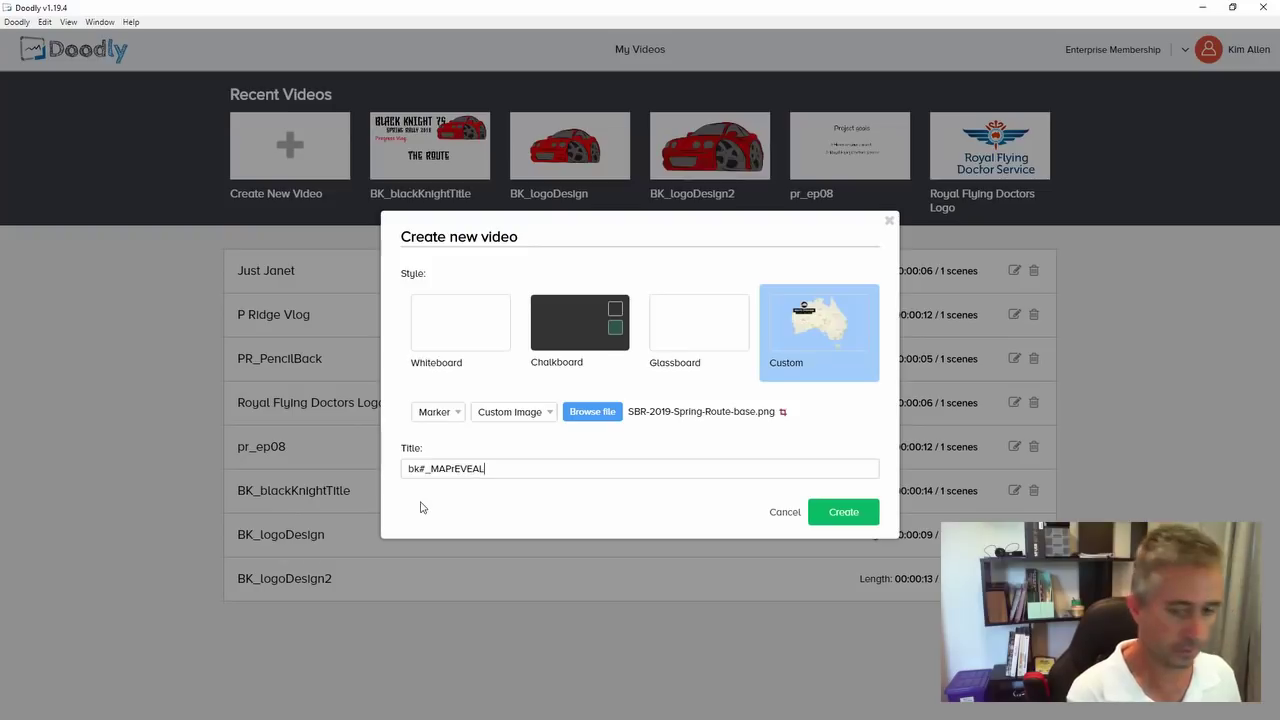
key(BackSpace)
key(BackSpace)
key(BackSpace)
key(BackSpace)
key(BackSpace)
key(BackSpace)
key(BackSpace)
key(BackSpace)
key(BackSpace)
key(BackSpace)
key(BackSpace)
key(BackSpace)
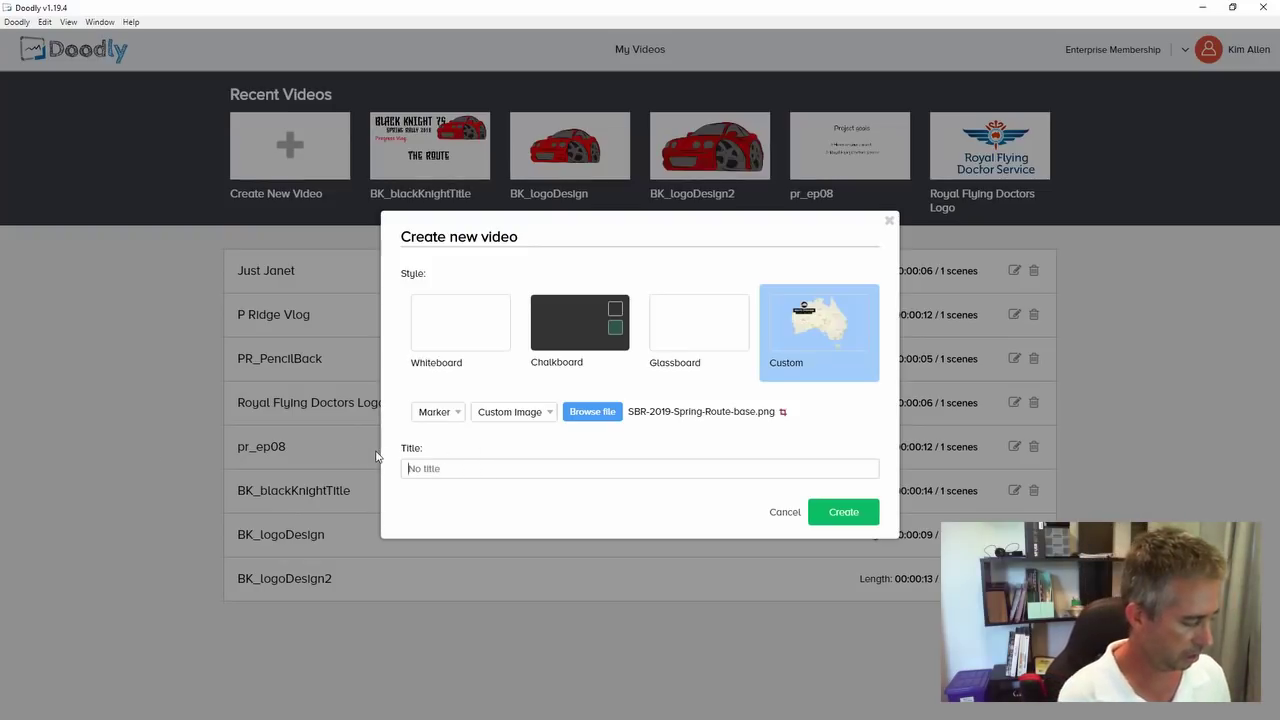
- Title the new video BK3_mapReveal and create it
text(BK3_mapReveal)
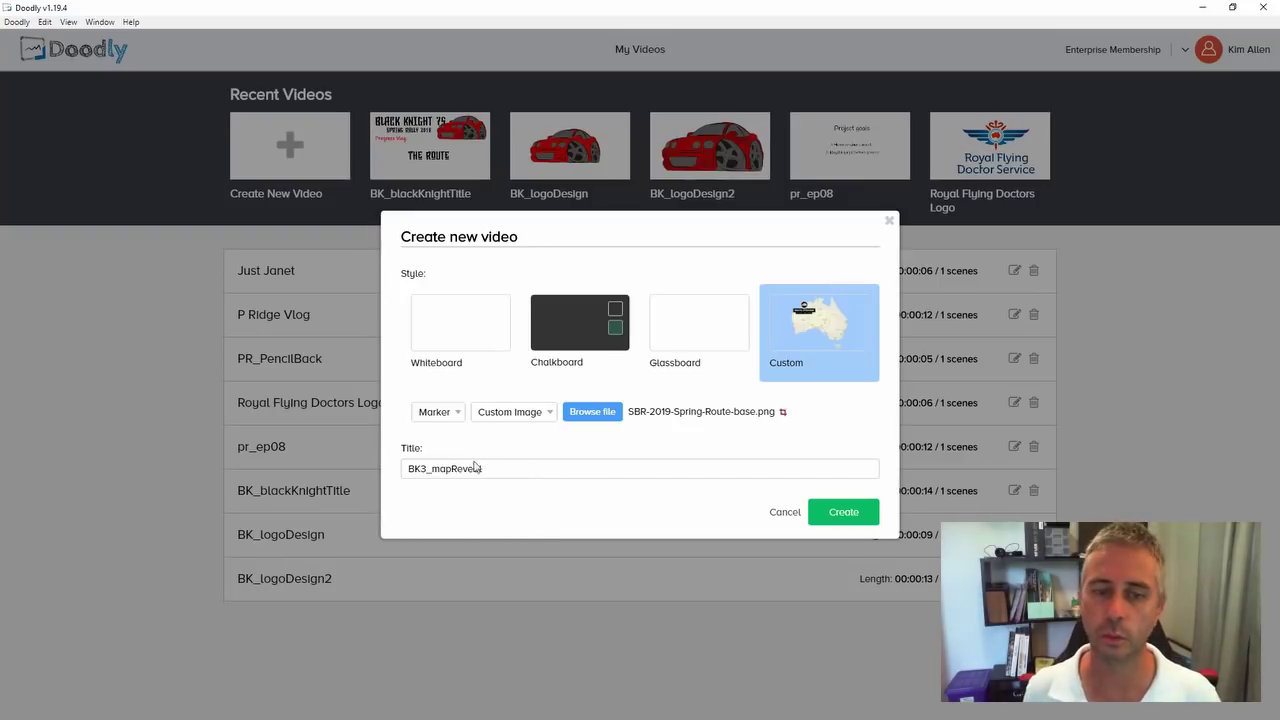
click(843, 511)
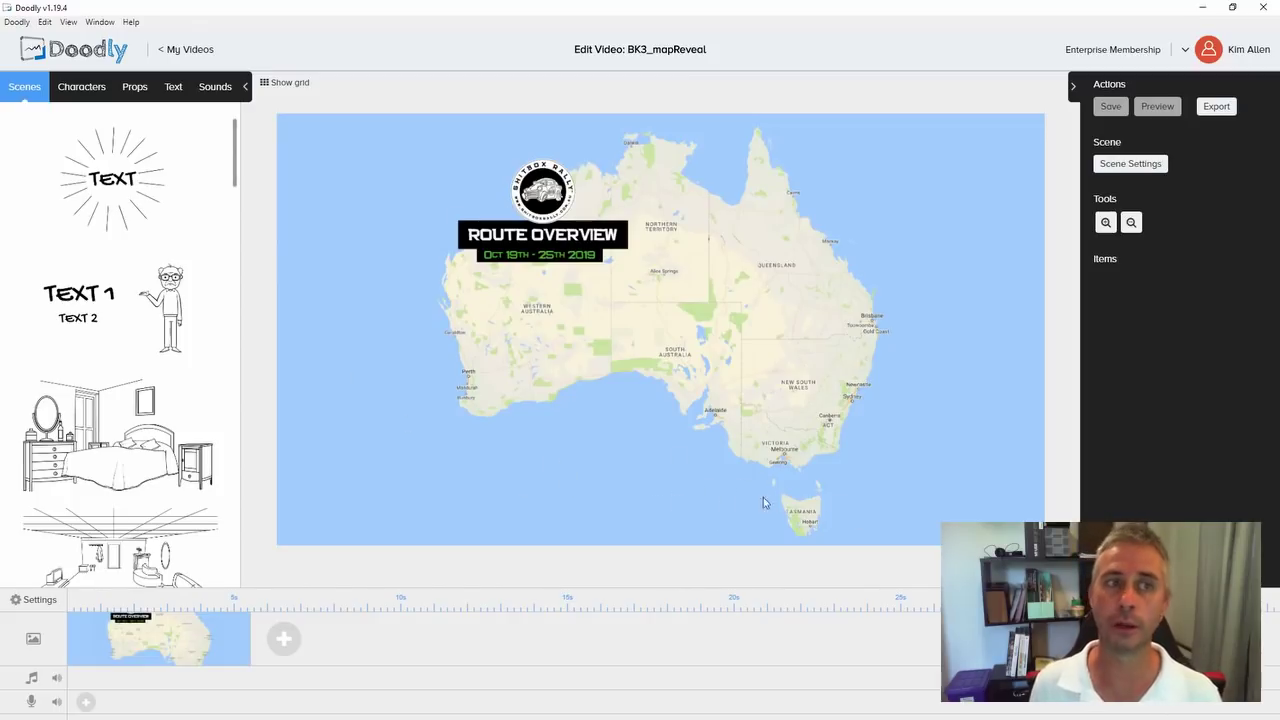
- Add stop01.png to the props library with the title BK3_01
click(135, 87)
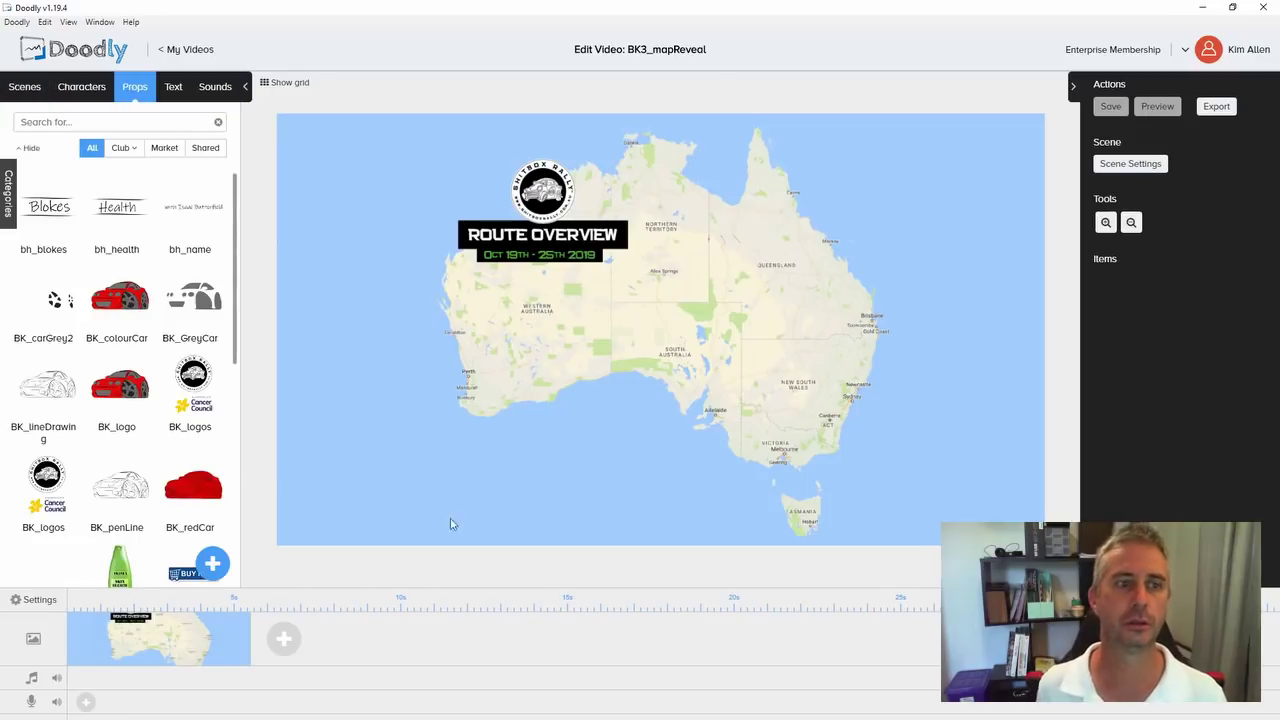
click(212, 565)
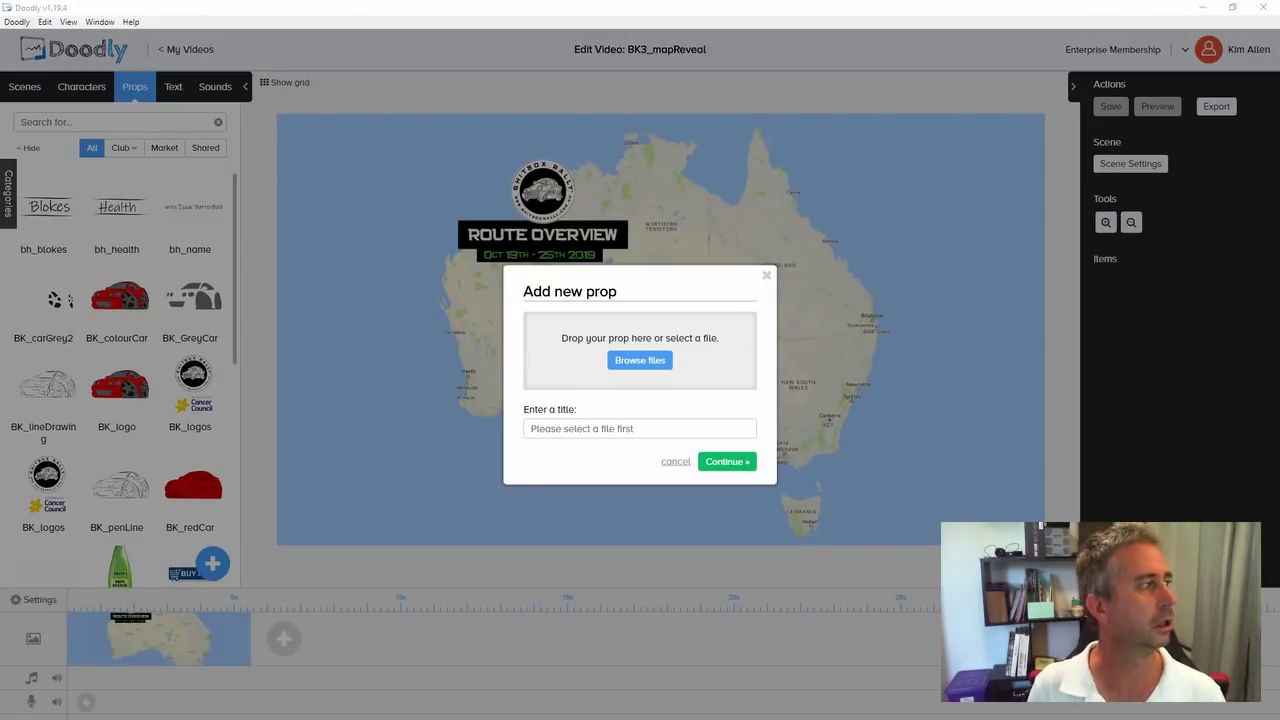
drag(332, 388, 648, 338)
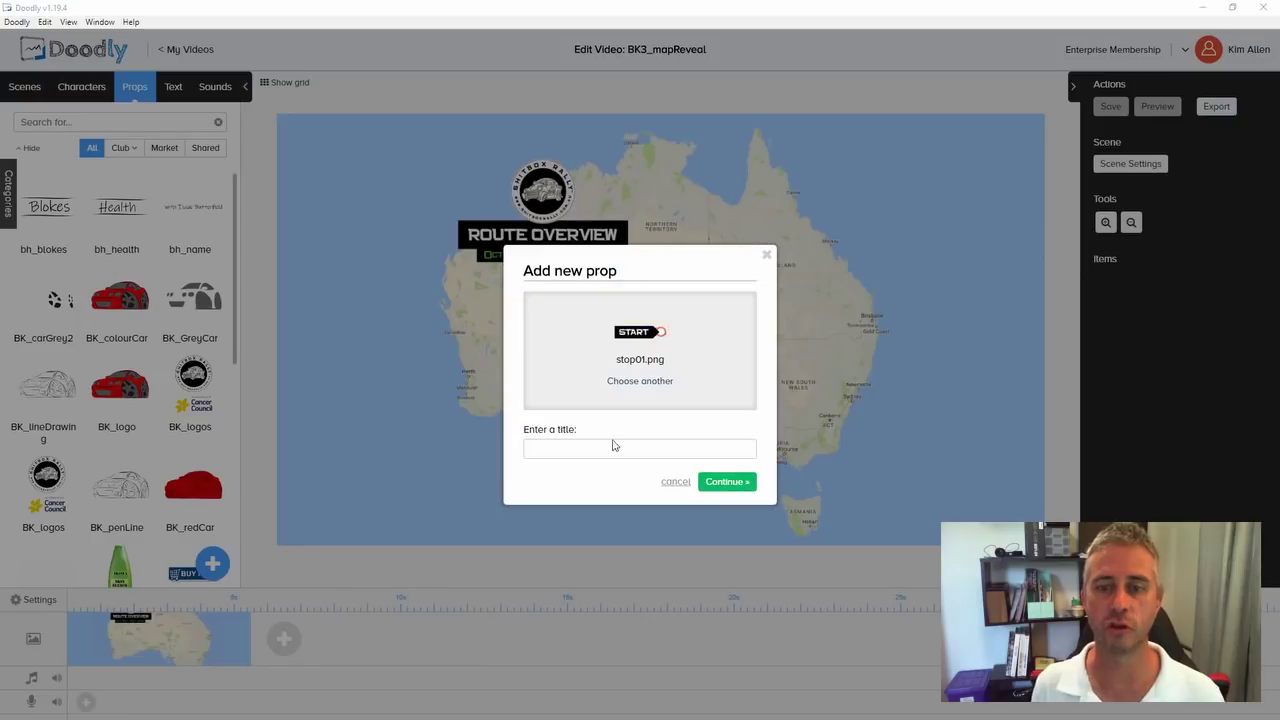
click(598, 448)
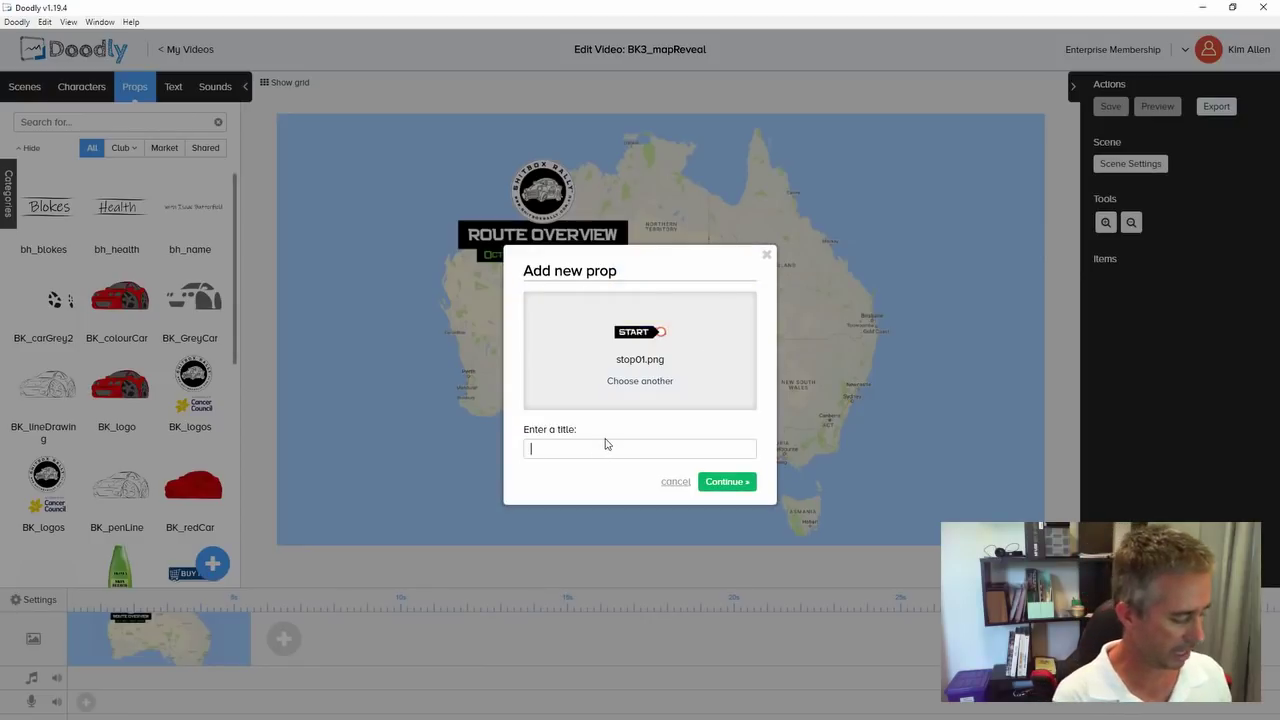
text(BK3)
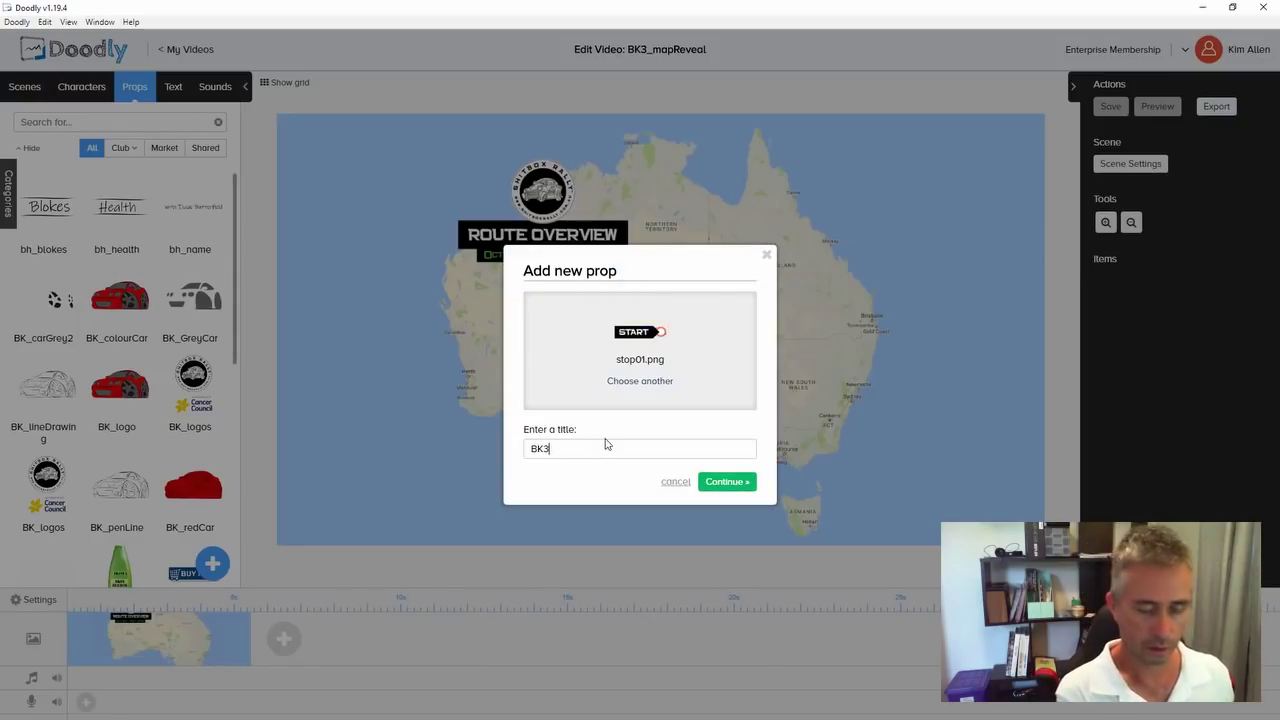
text(_01)
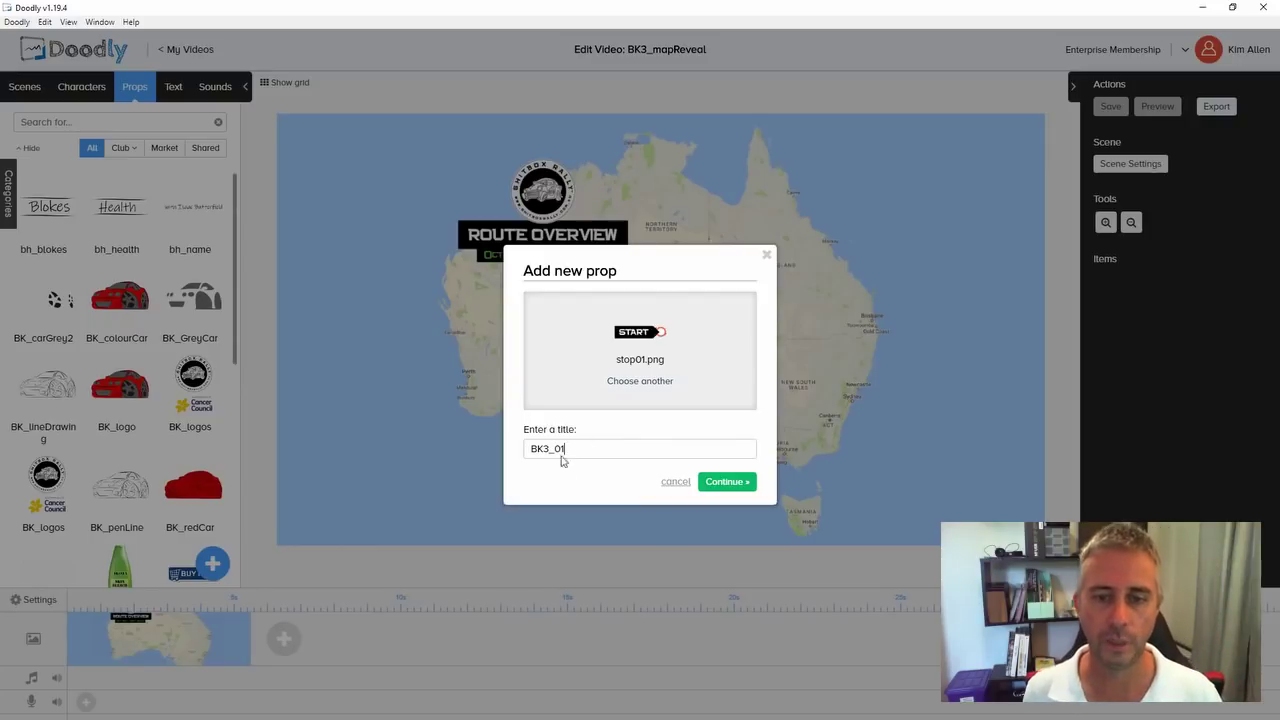
click(726, 482)
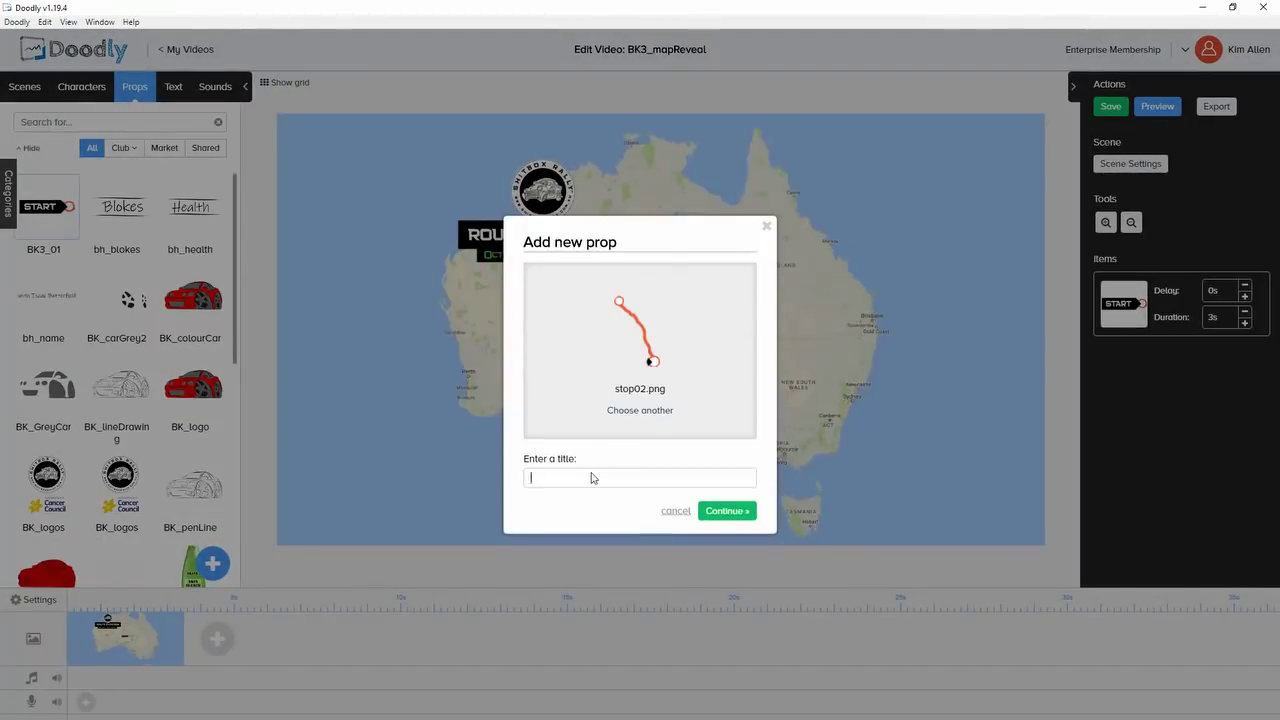
- Add stop02.png and stop03.png as new props titled BK3_02 and BK3_03
text(BK3_02)
click(728, 511)
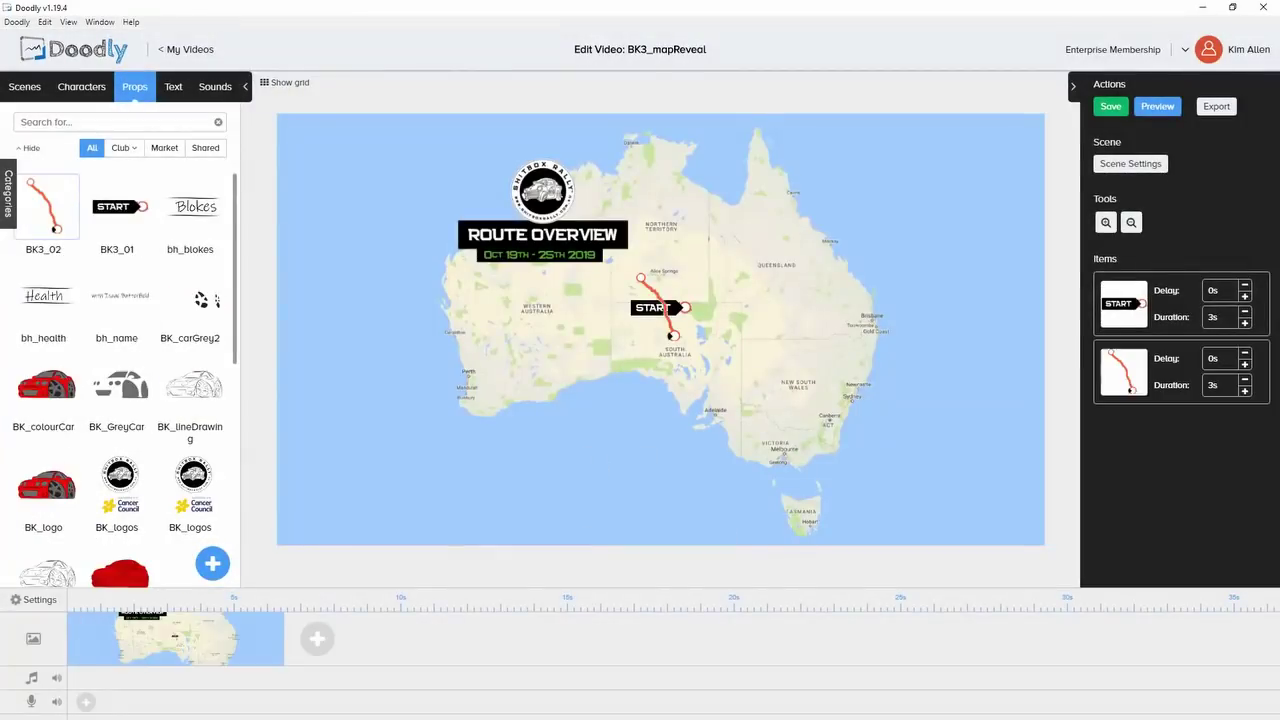
text(BK3_)
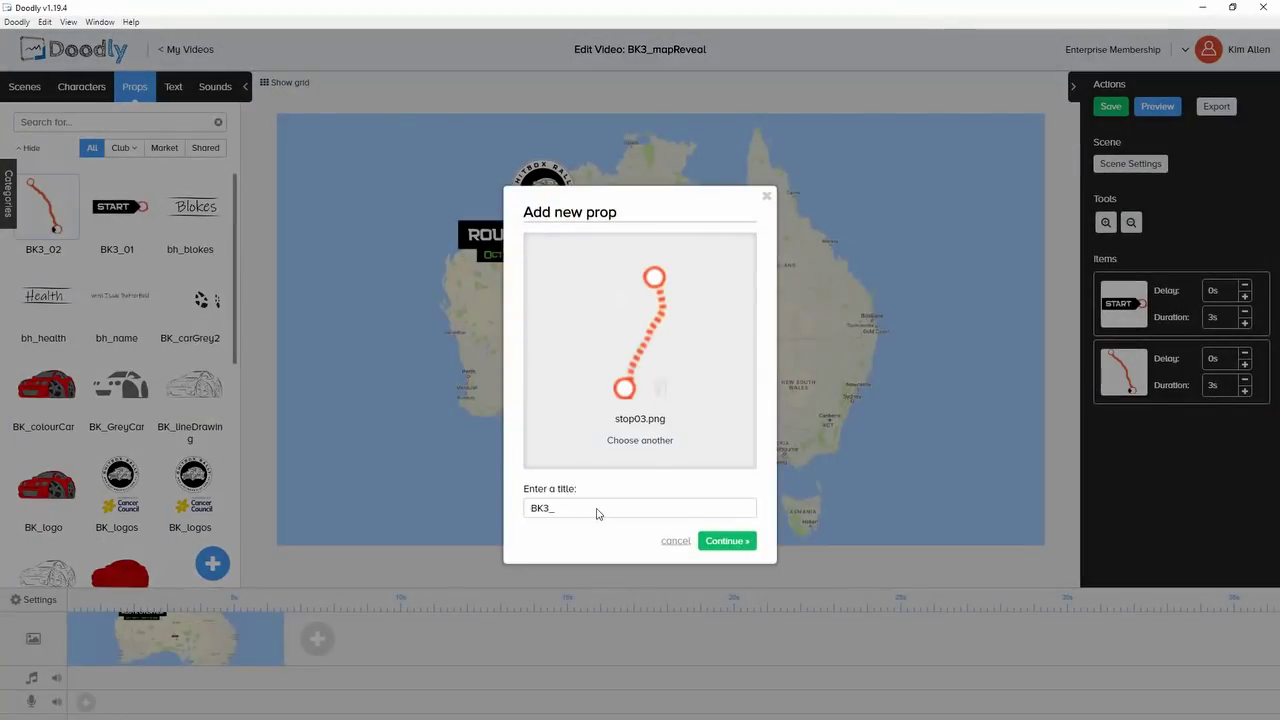
text(03)
click(727, 540)
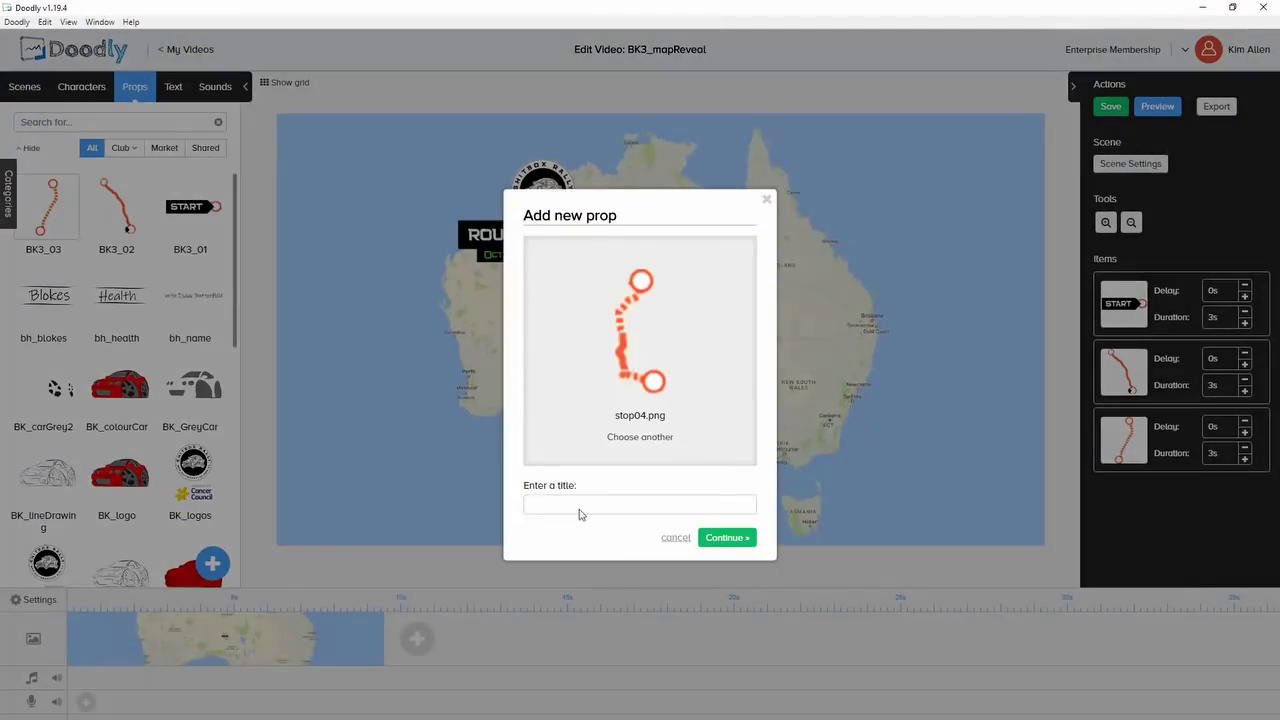
- Add stop04.png and stop05.png as new props titled BK3_04 and BK3_05
text(BK3_04)
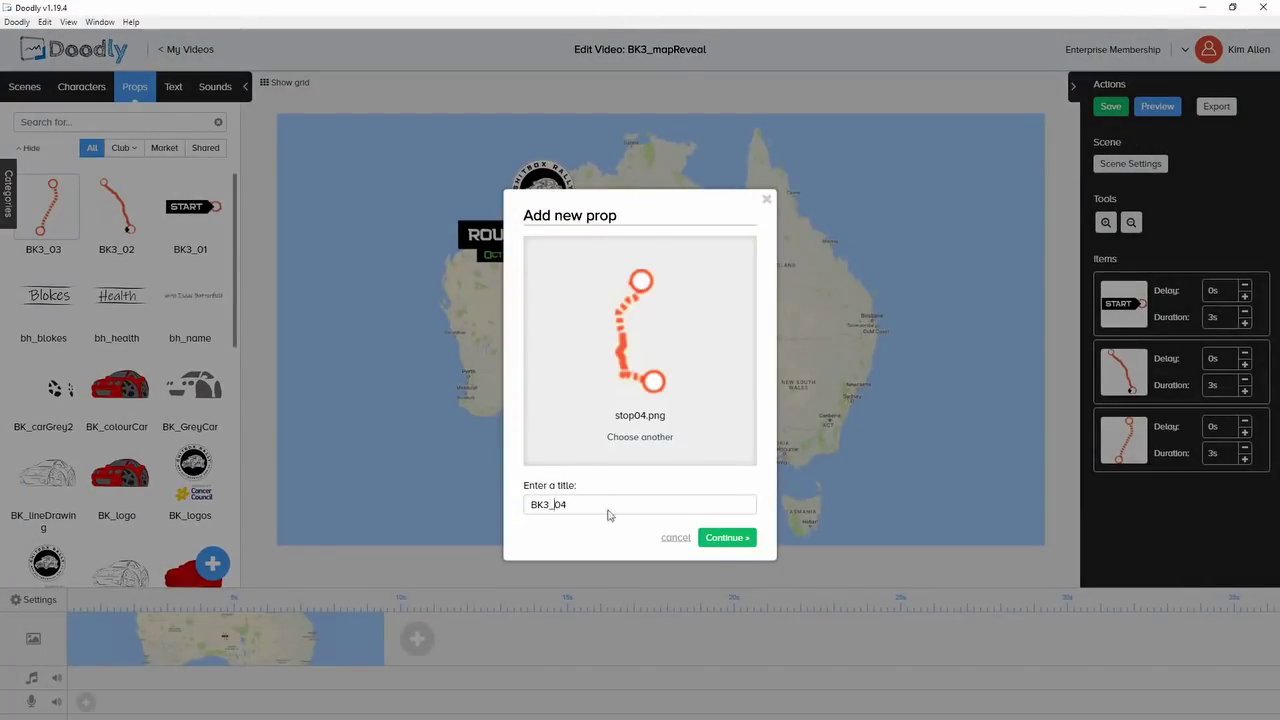
click(727, 538)
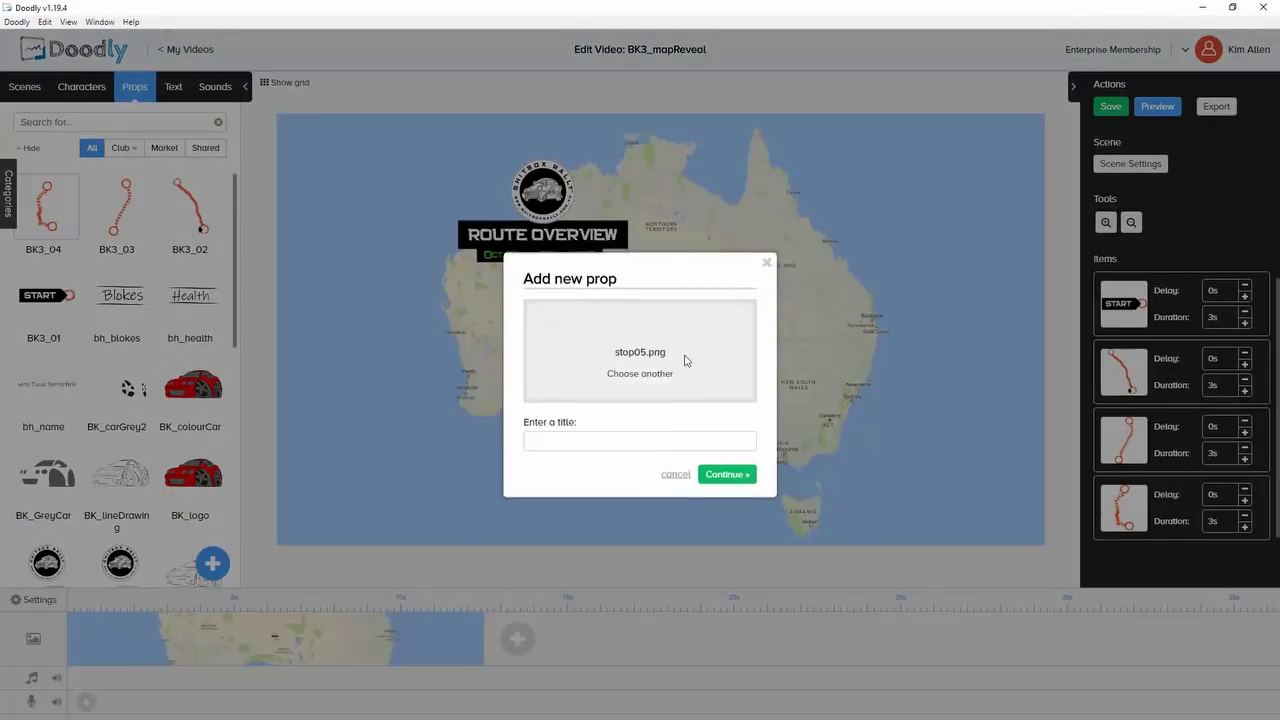
text(BK3_05)
click(727, 474)
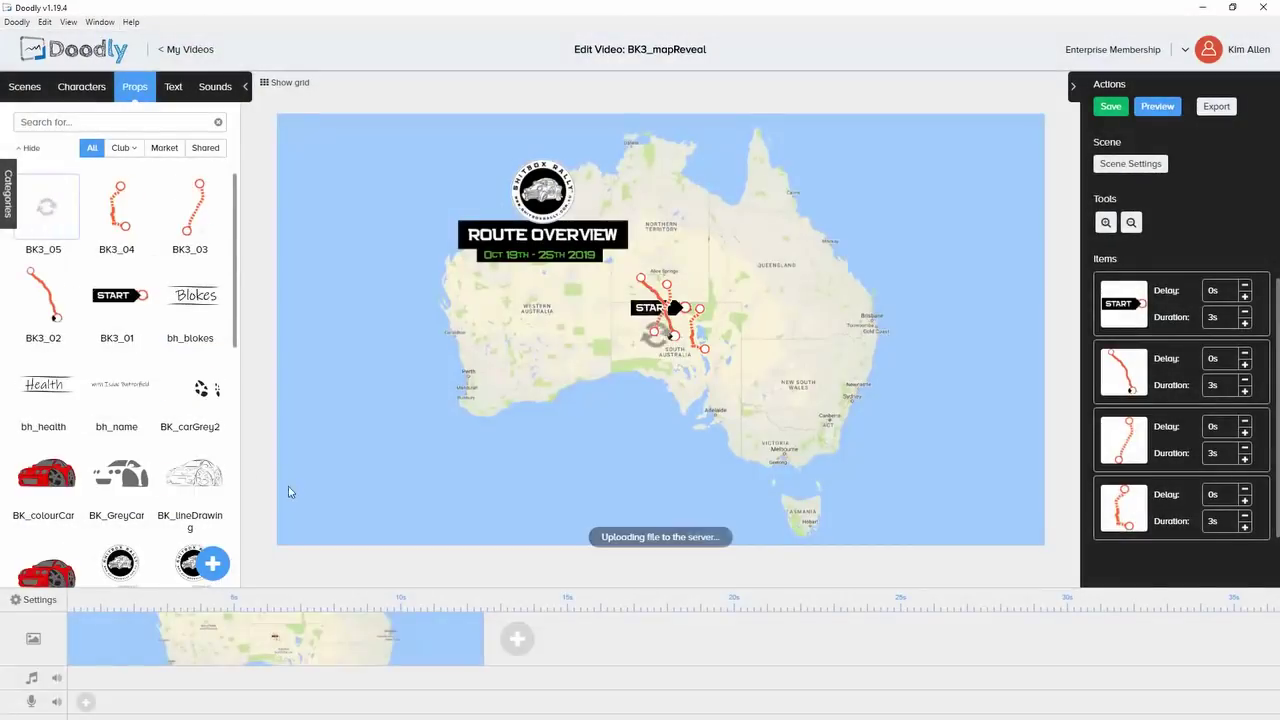
- Add stop06.png and stop07.png as new props titled BK3_06 and BK3_07
text(BK)
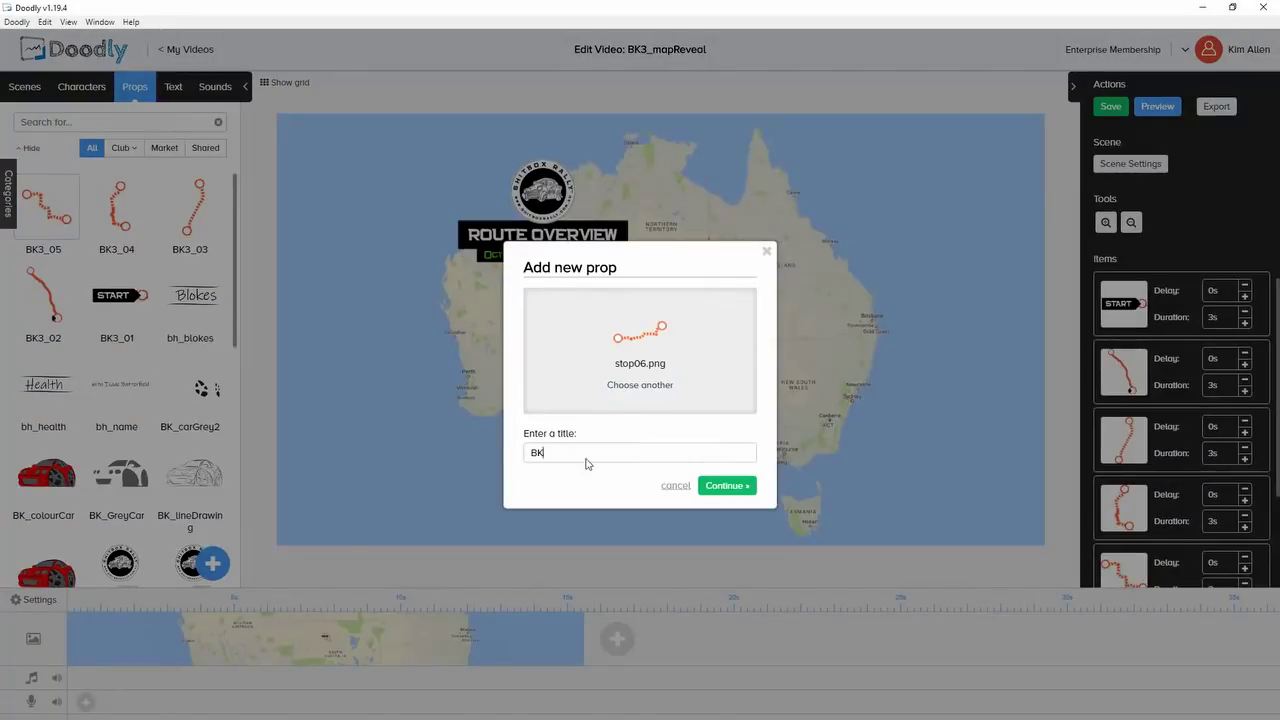
text(3_06)
click(727, 485)
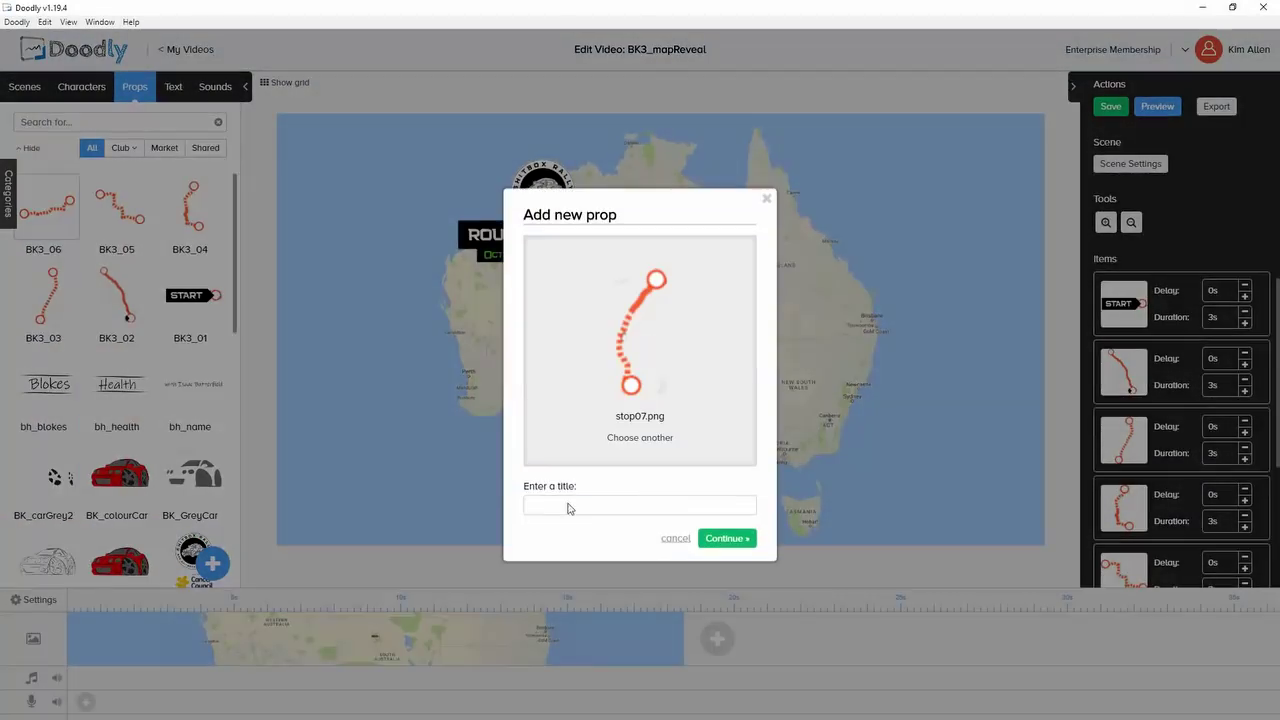
text(BK3_07)
click(727, 538)
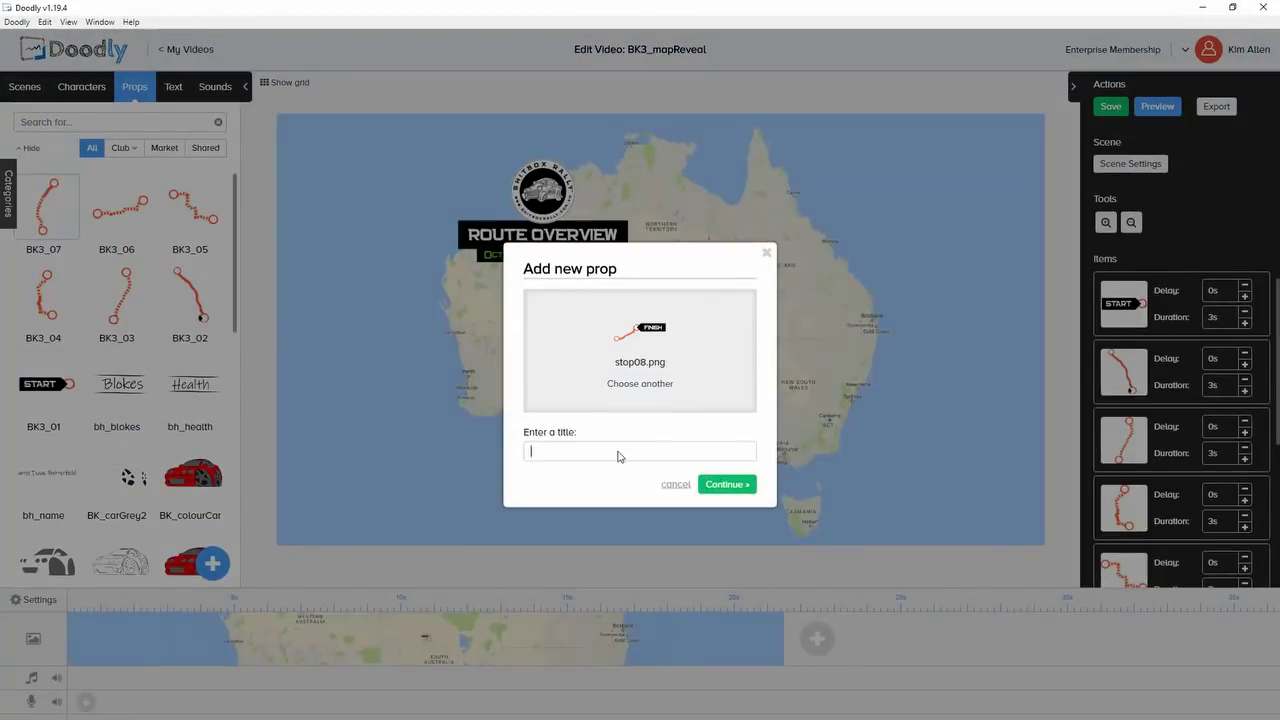
- Add stop08.png as a new prop titled BK3_08 and look through the scene's list of items
text(BK3_08)
click(727, 484)
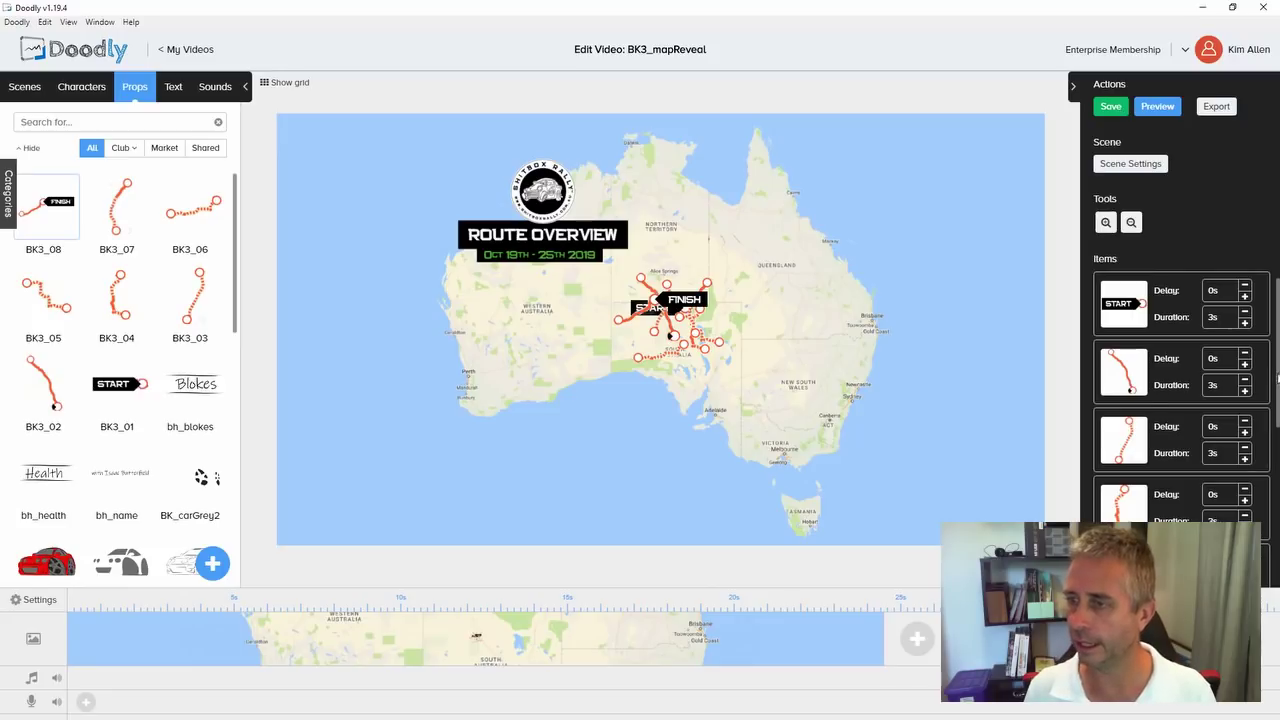
scroll(1278, 376, down, 5)
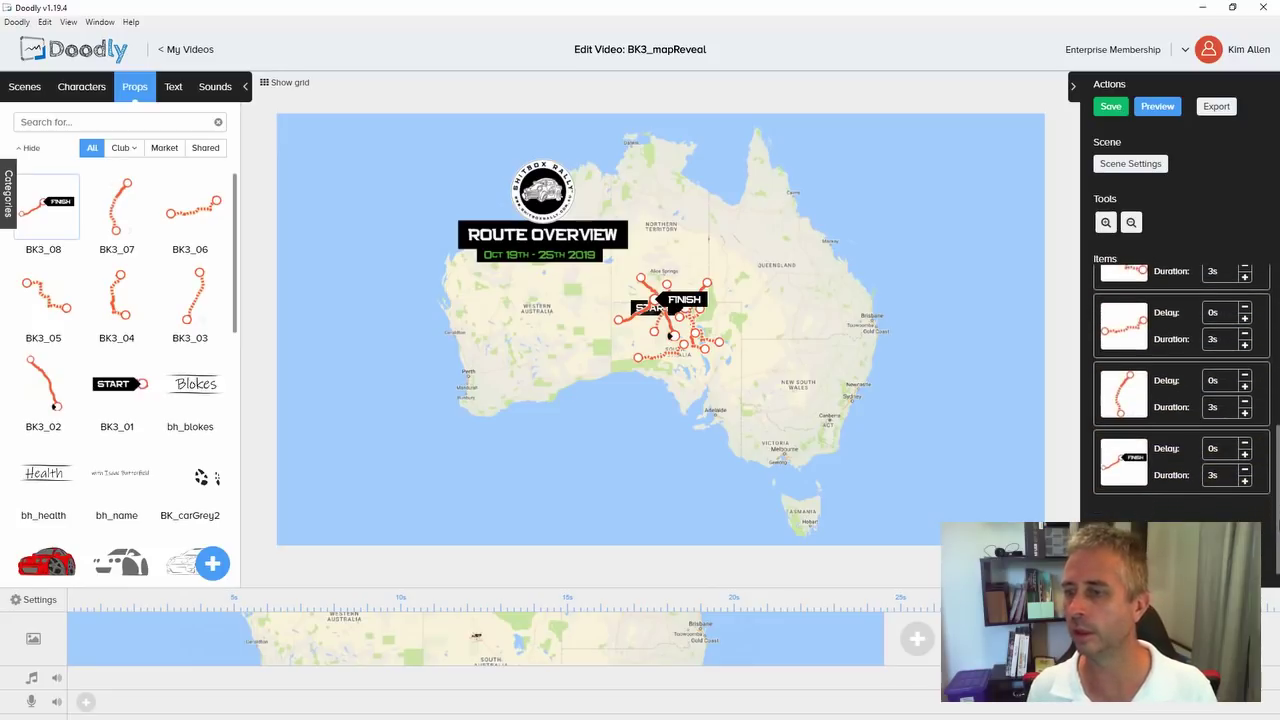
scroll(1182, 400, up, 5)
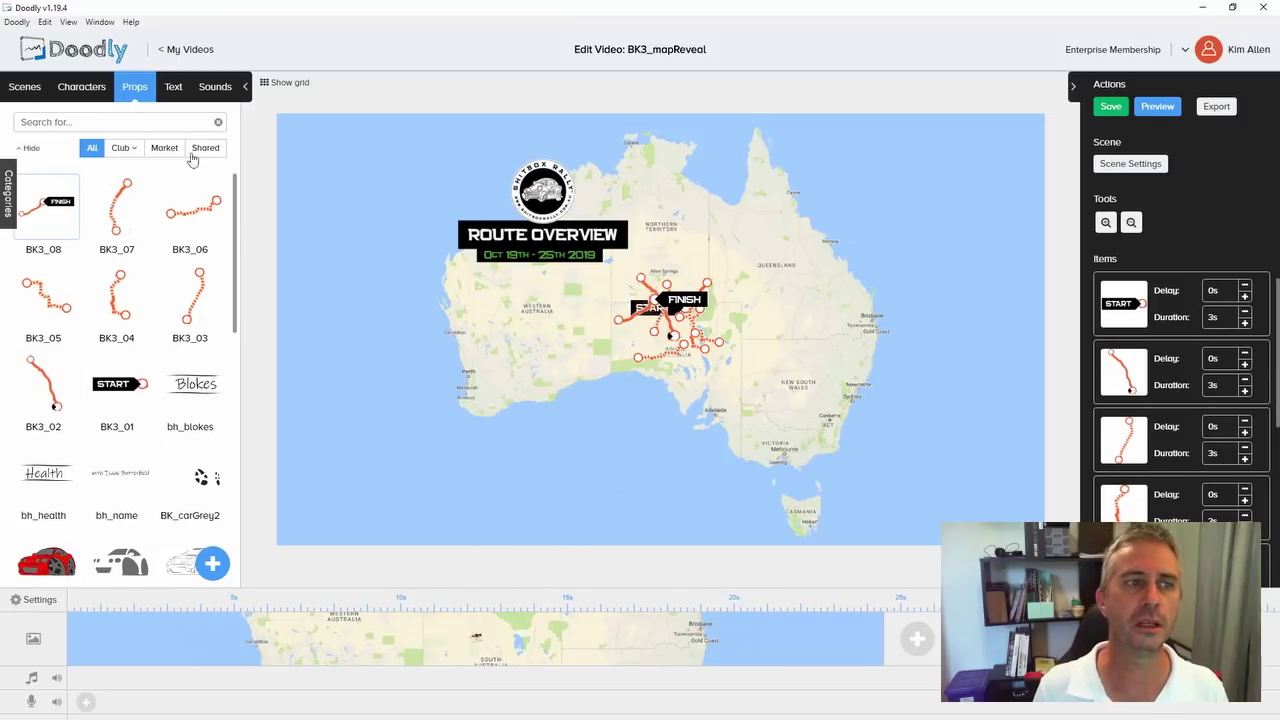
- Show only the My Library category of props and search it for BK3
click(7, 204)
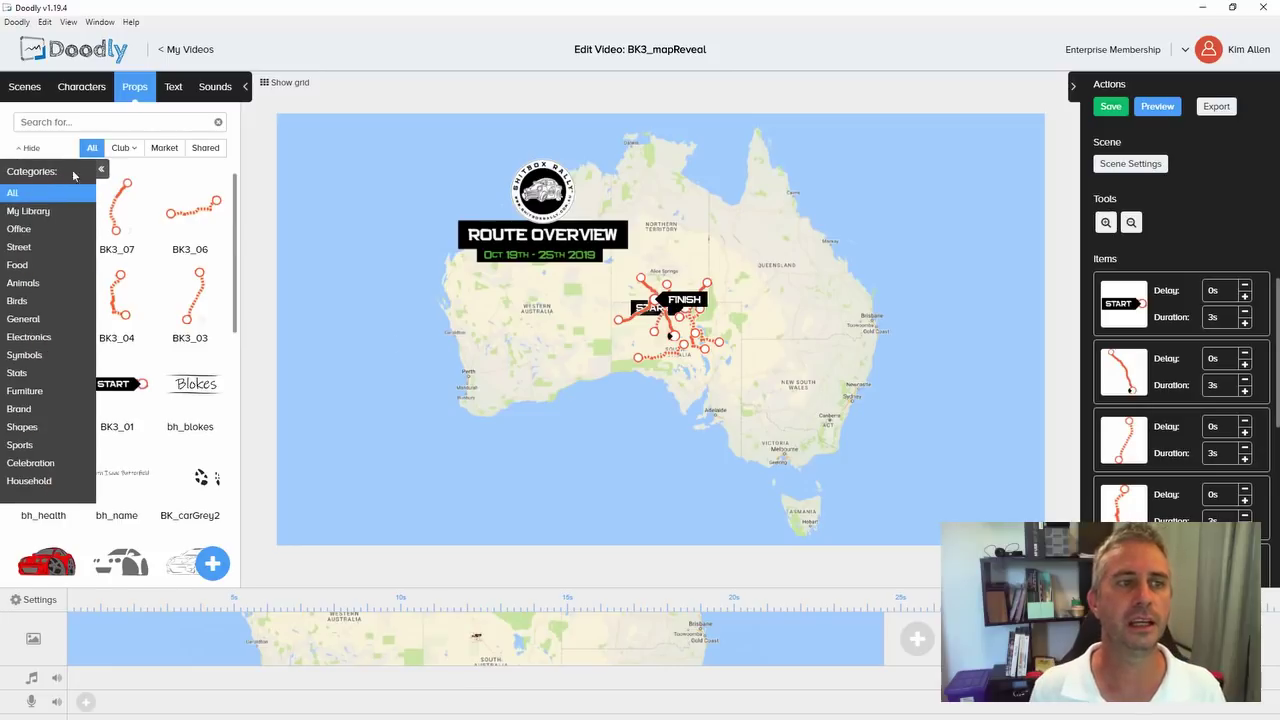
click(25, 215)
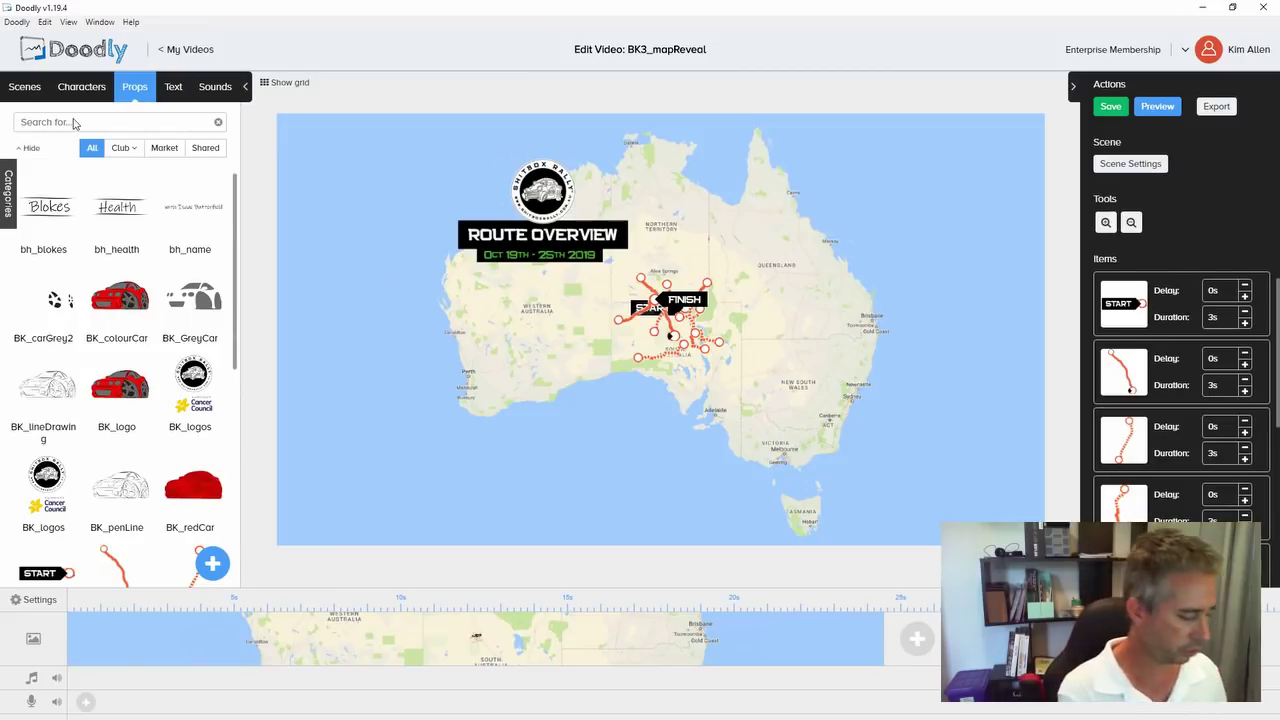
click(73, 122)
text(BK3)
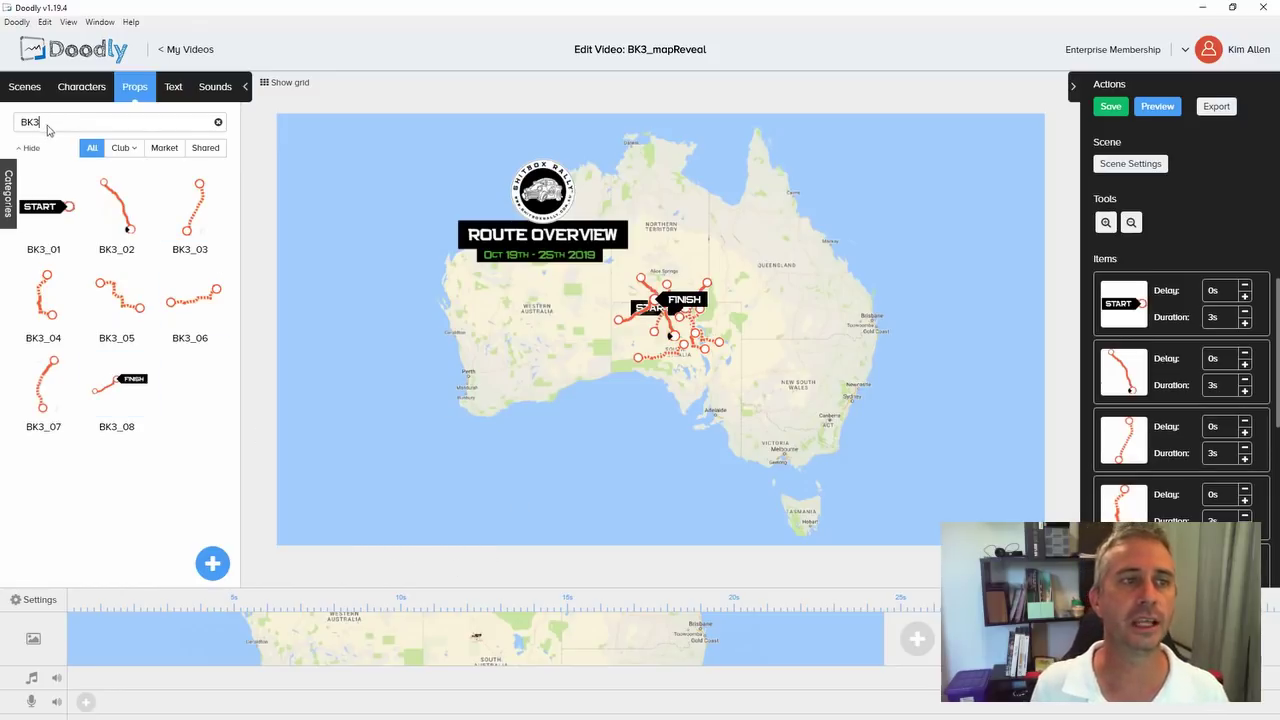
- Clear the prop search, switch to the Animals category, and search it for bear and cat
double_click(48, 125)
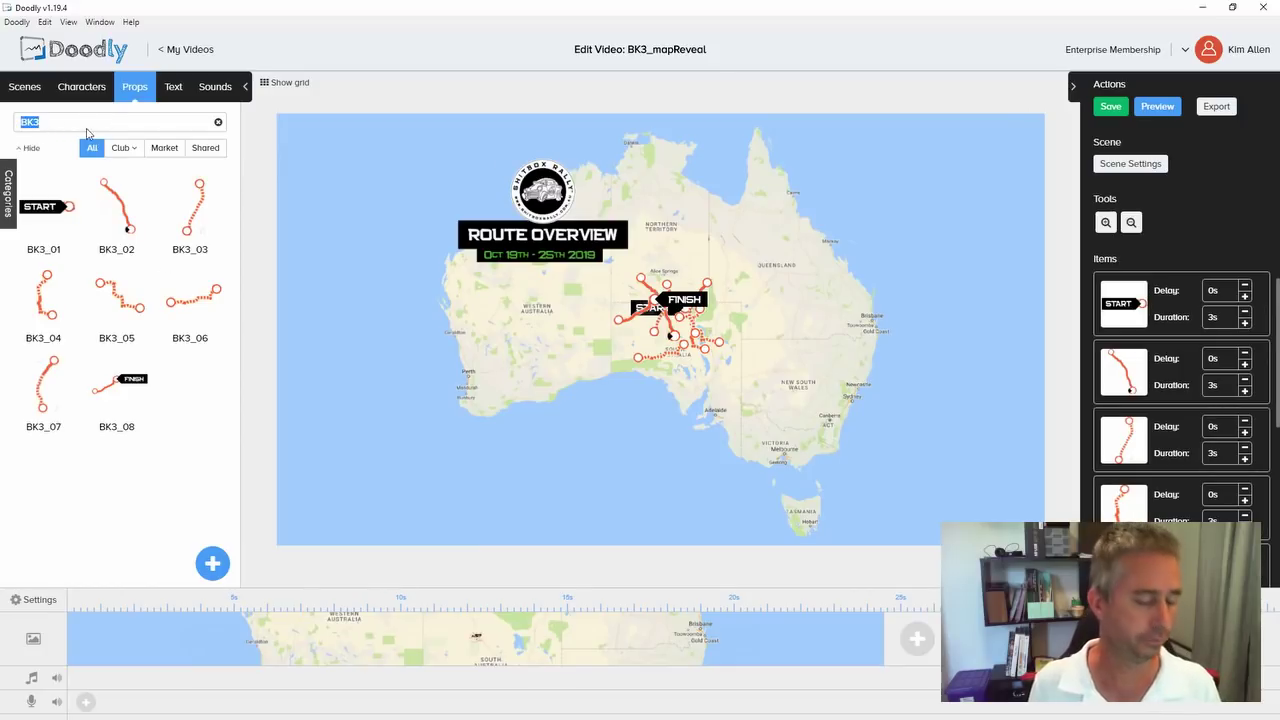
key(BackSpace)
click(8, 195)
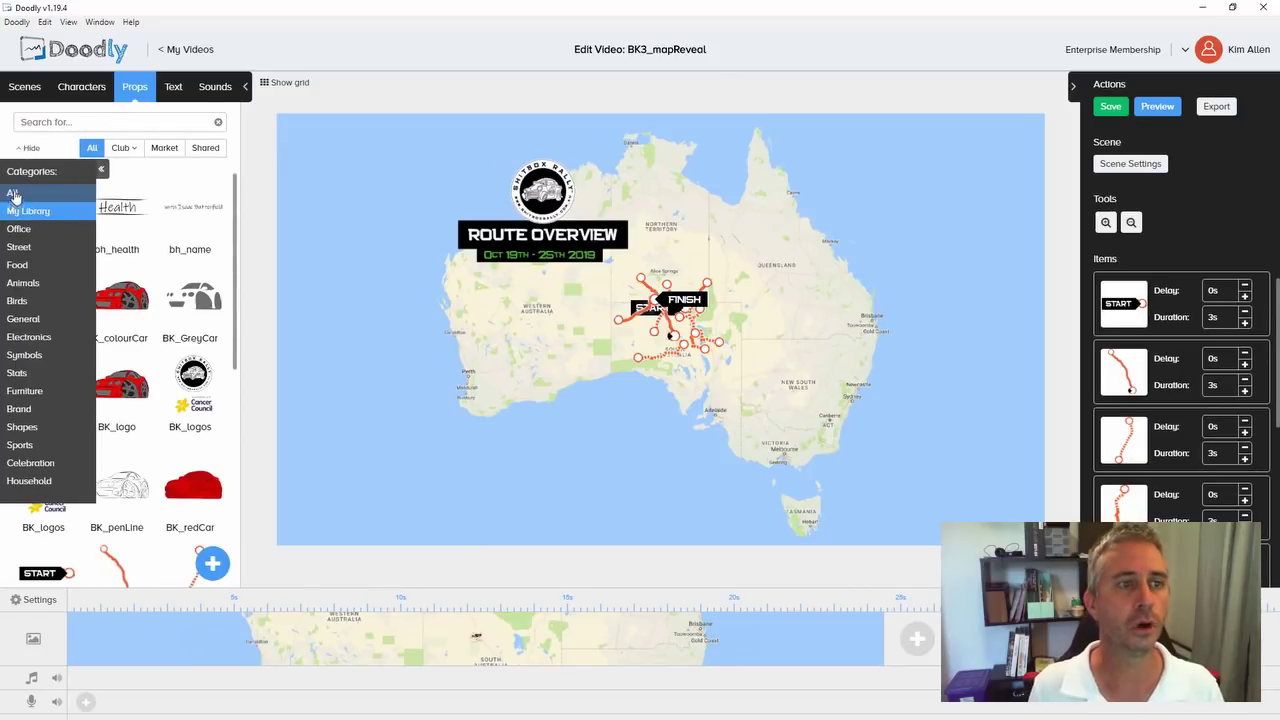
click(23, 283)
click(56, 124)
text(bear)
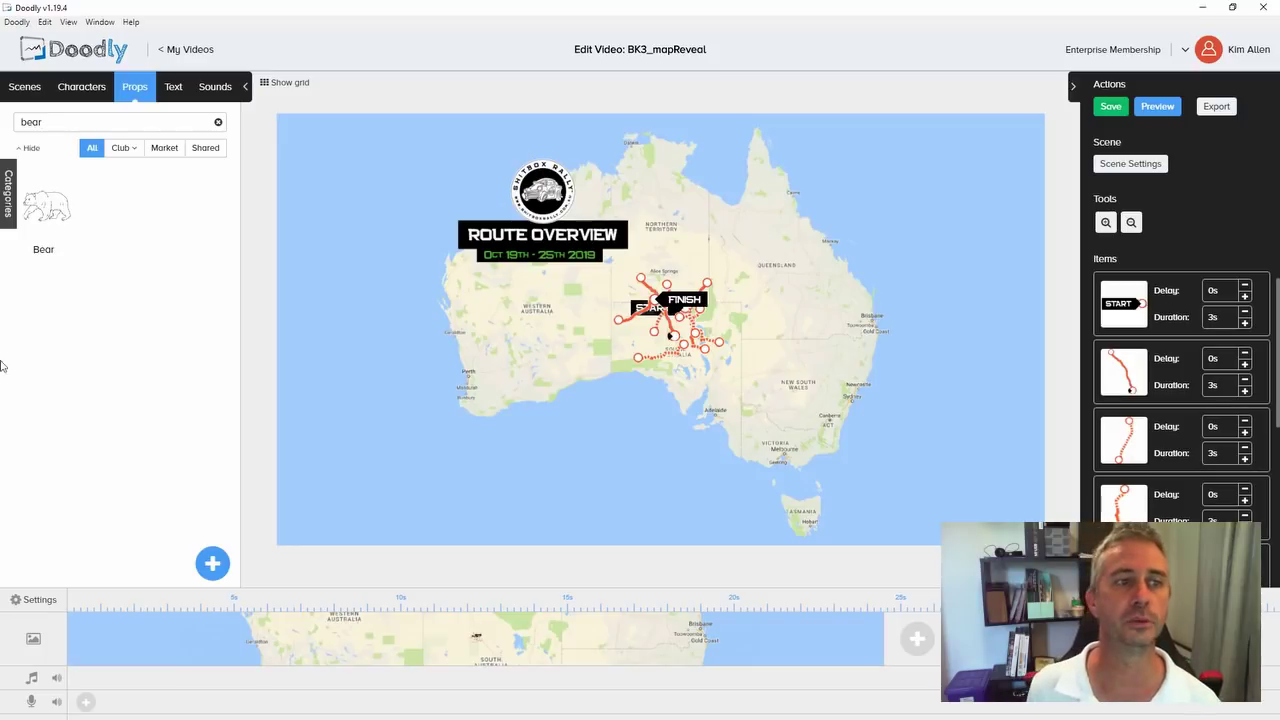
text(car)
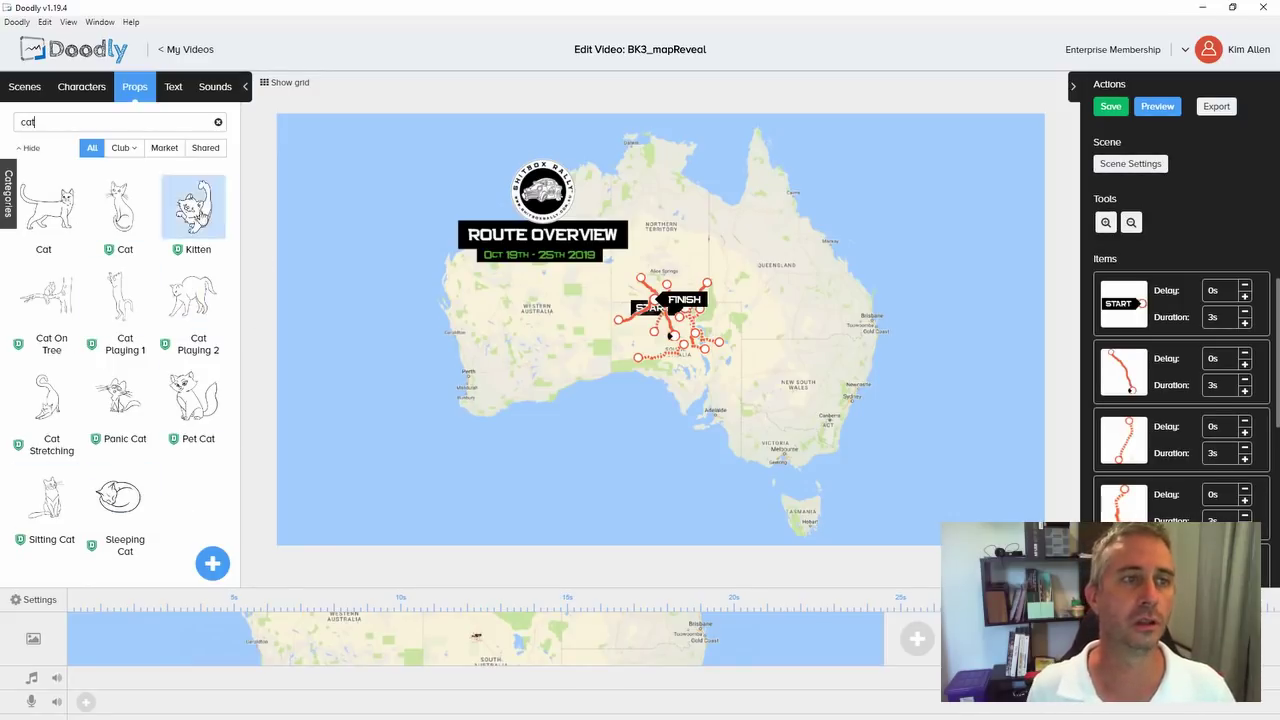
- Return the props to the My Library category and search for BK3 again
click(11, 200)
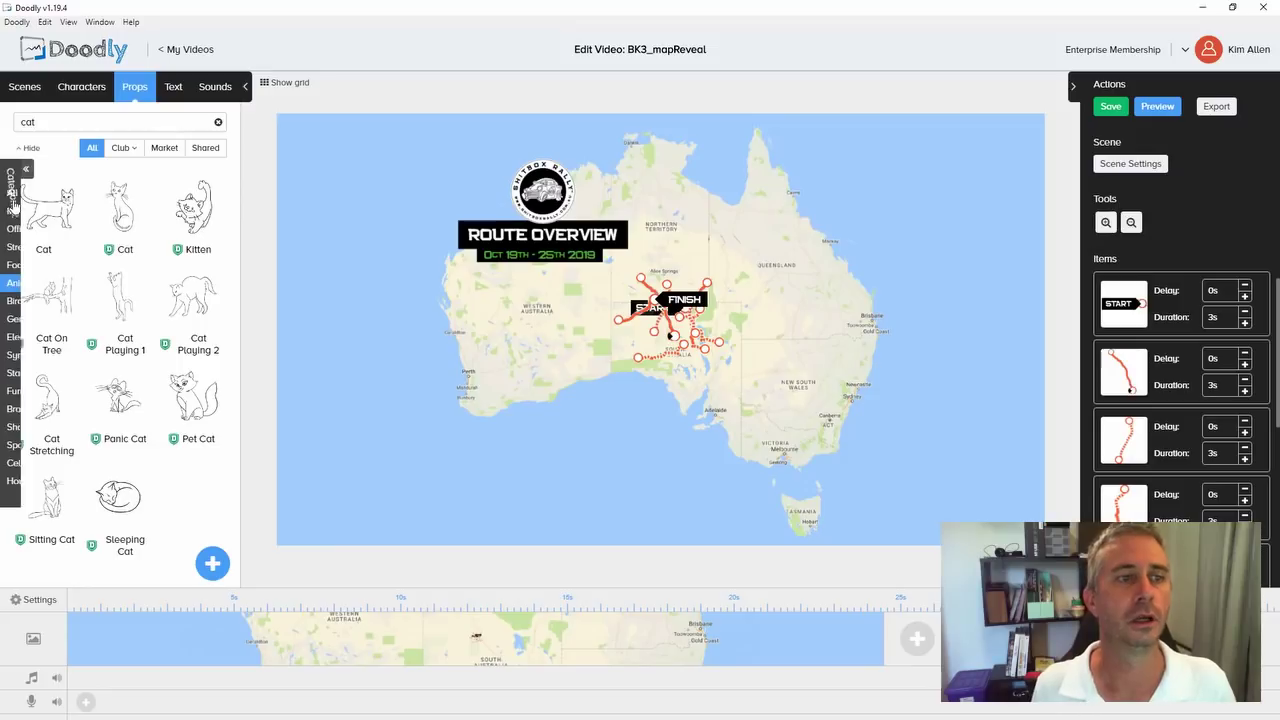
click(85, 209)
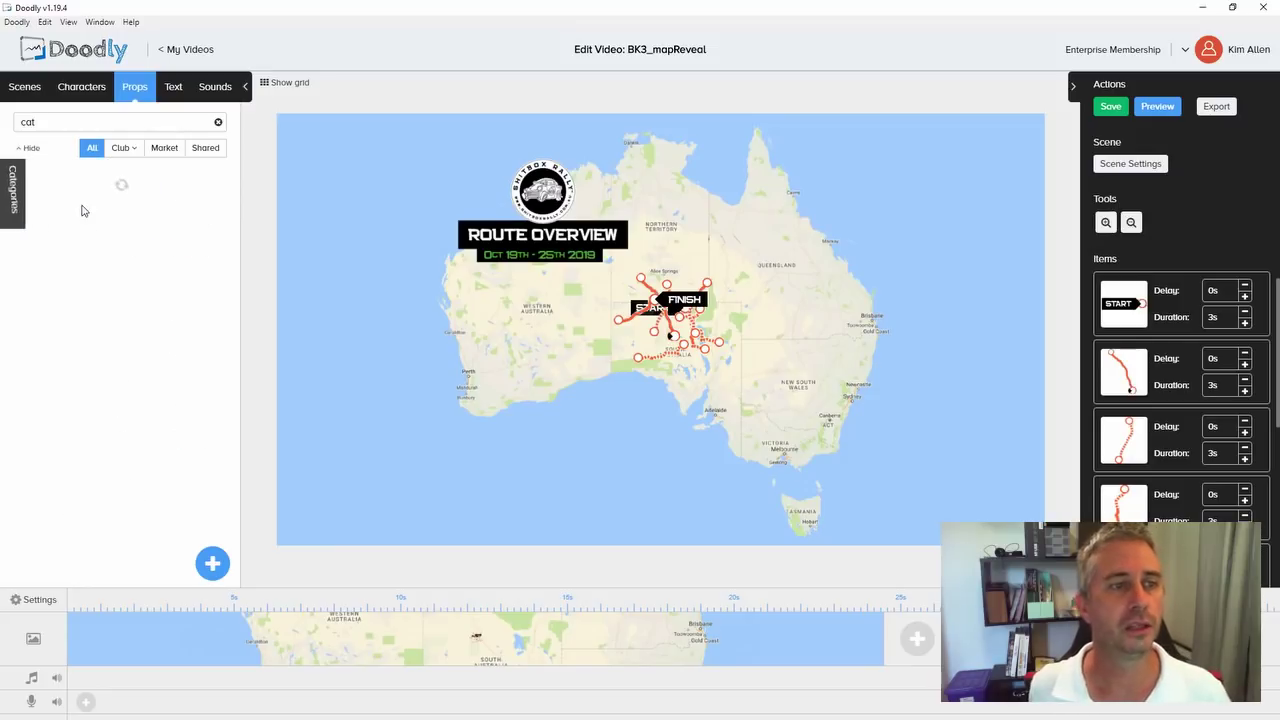
double_click(28, 122)
text(BK3)
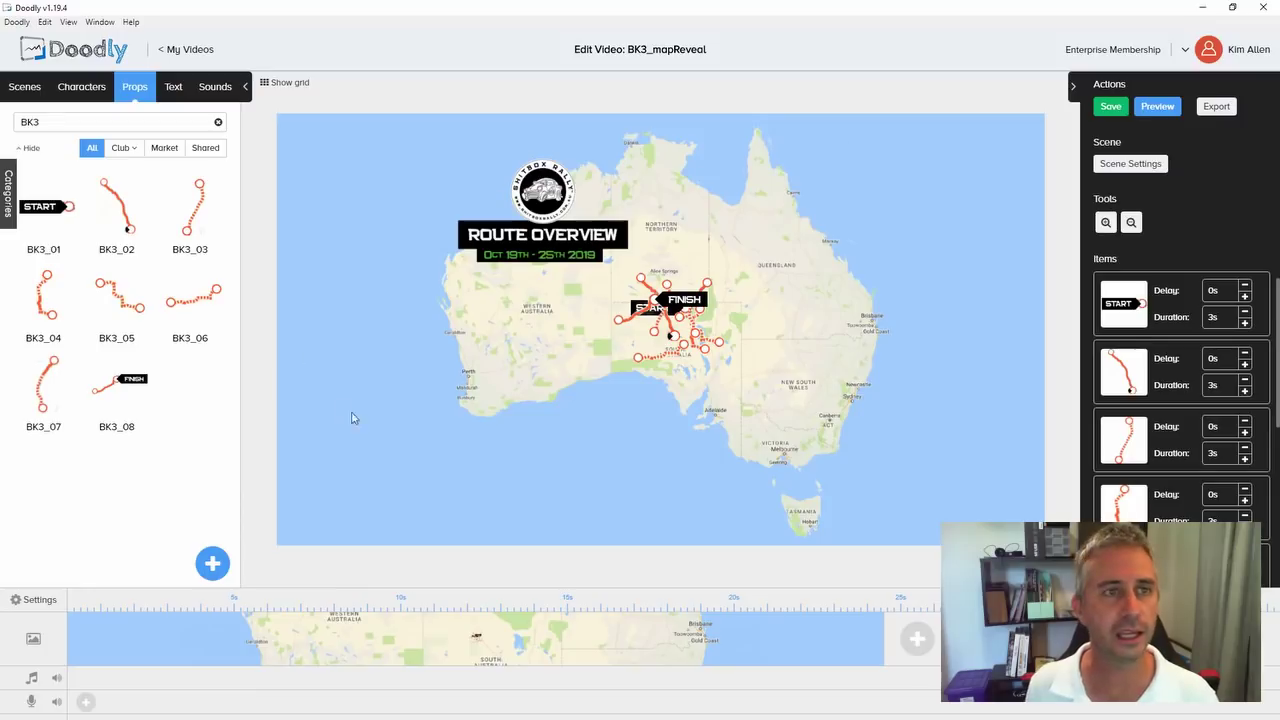
- Hide the asset library and enlarge the map on the canvas
click(245, 86)
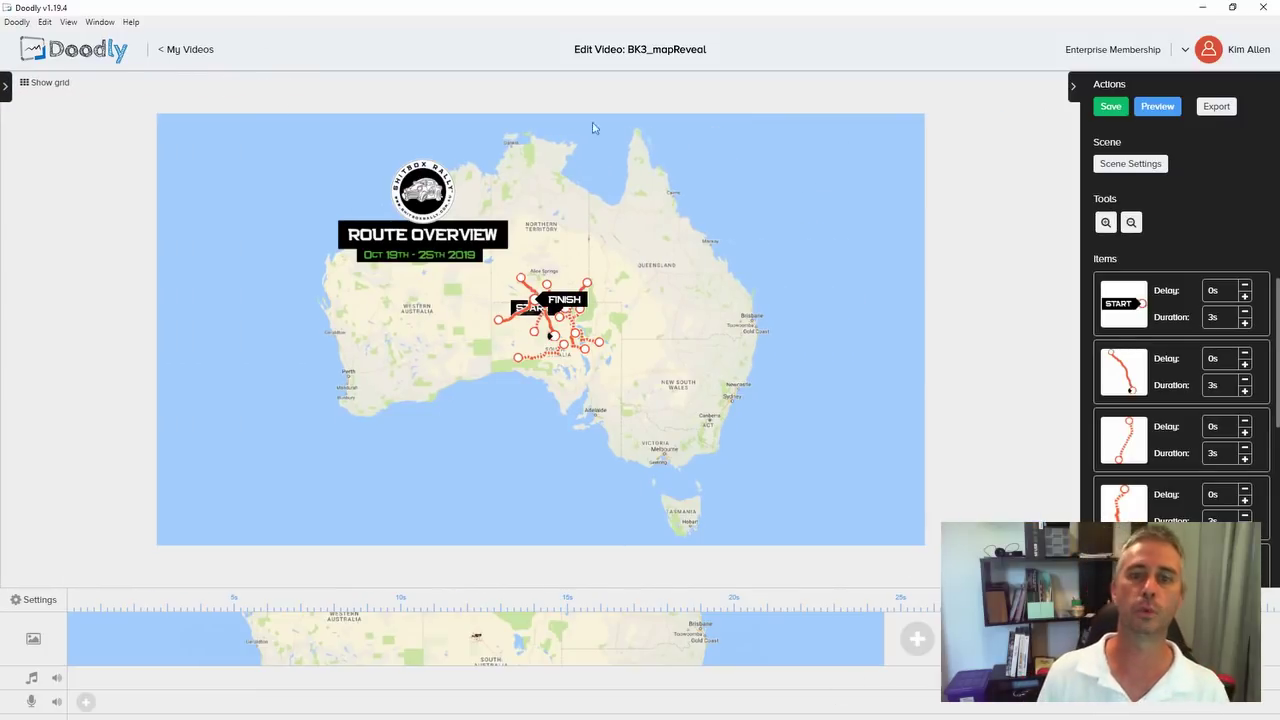
click(1105, 222)
click(1105, 222)
click(1106, 223)
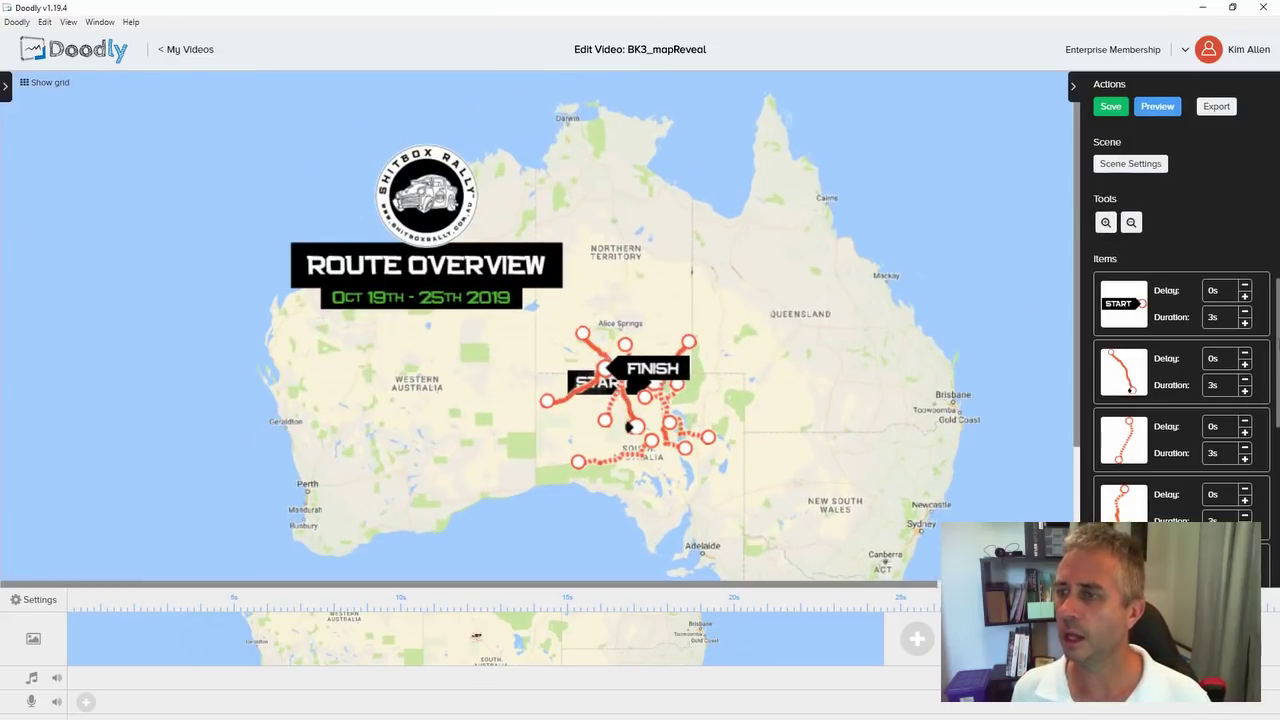
- Compare the Custom style's drawing hands and their erase mode availability in the video settings, and apply the fifth hand
click(38, 600)
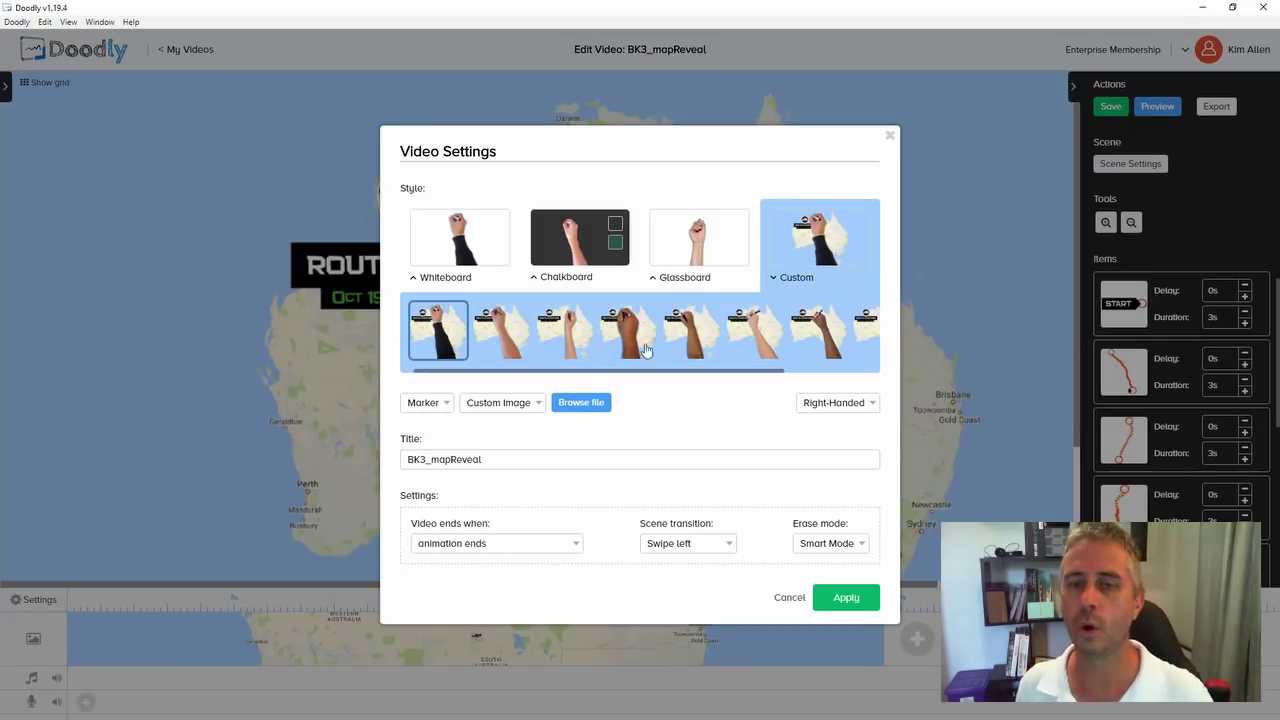
click(697, 340)
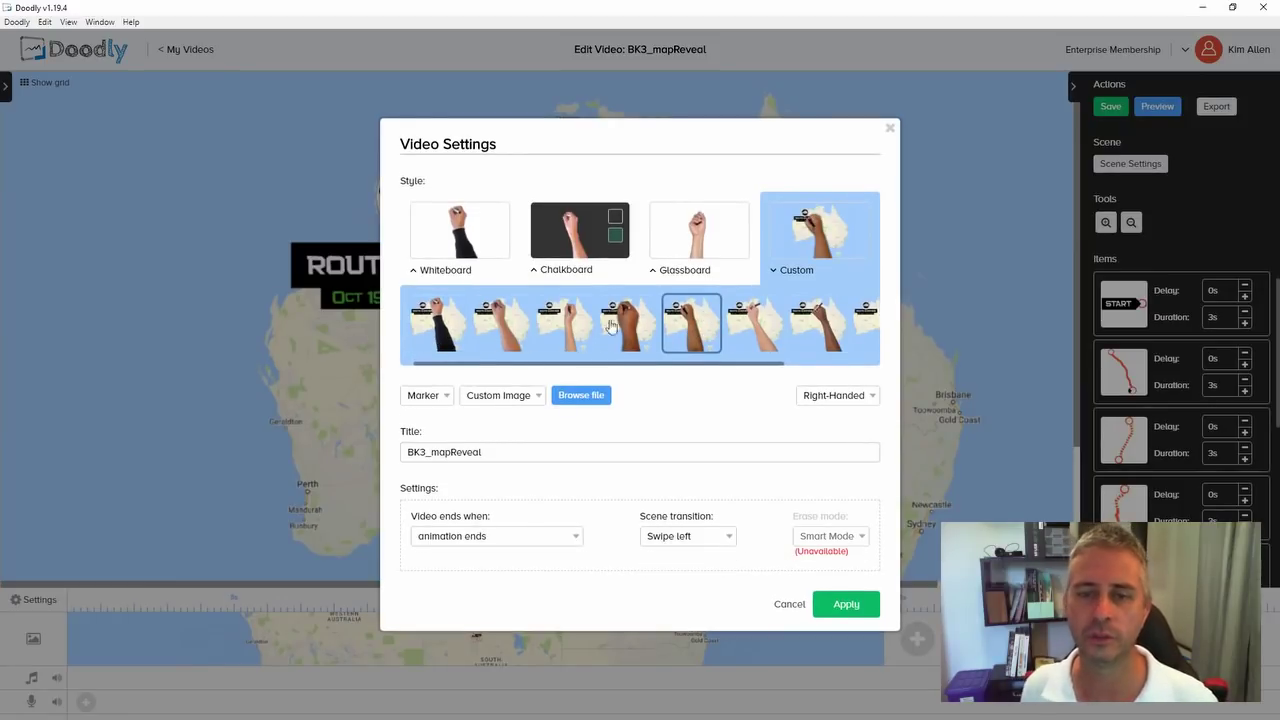
drag(735, 366, 858, 370)
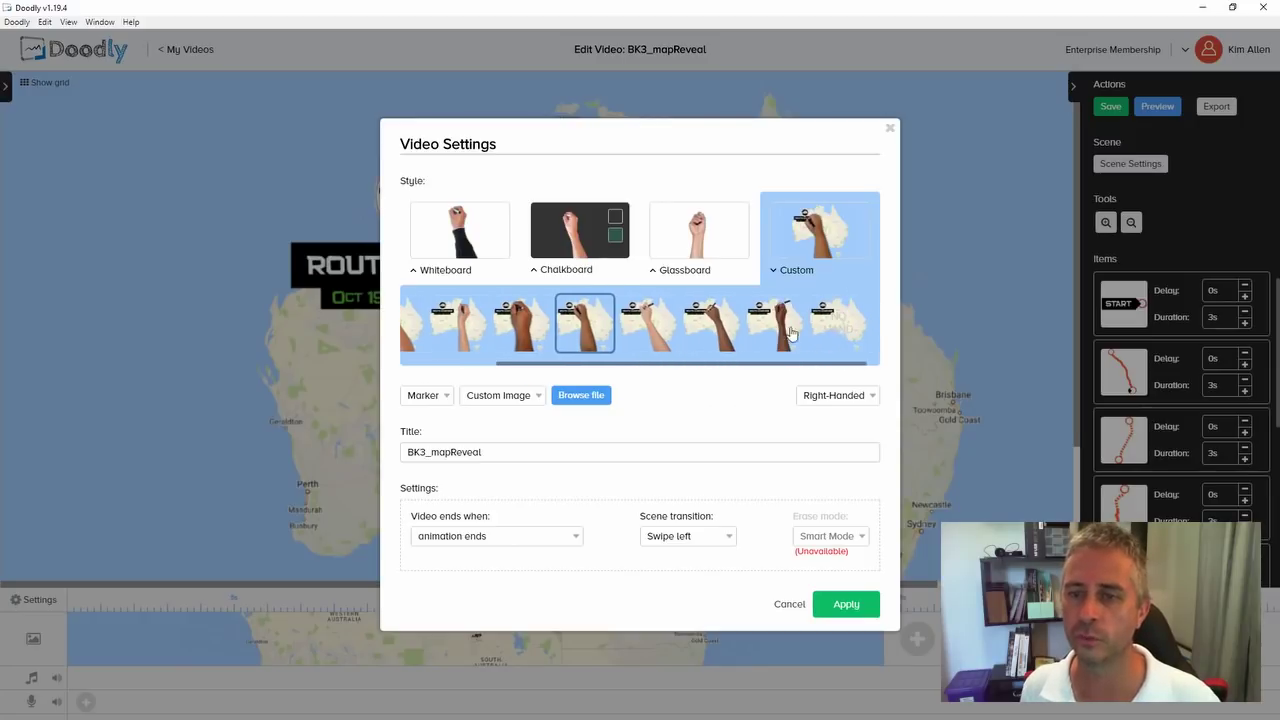
drag(687, 371, 608, 367)
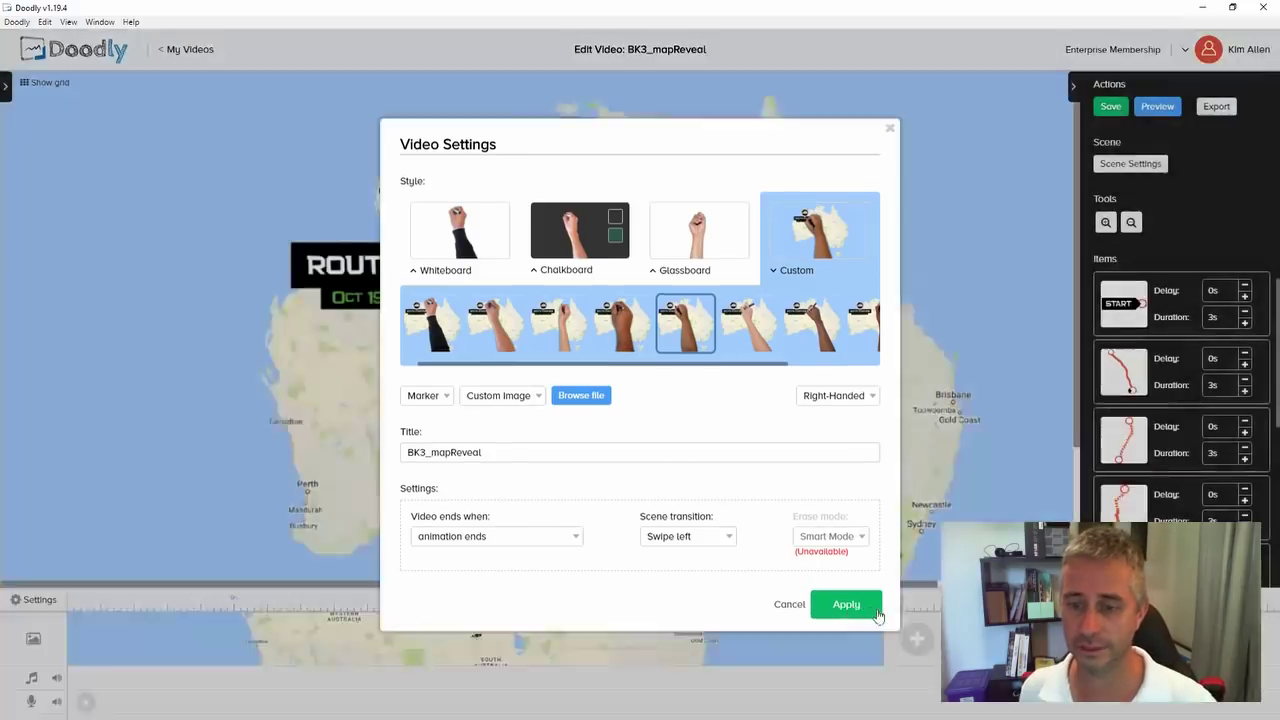
click(846, 604)
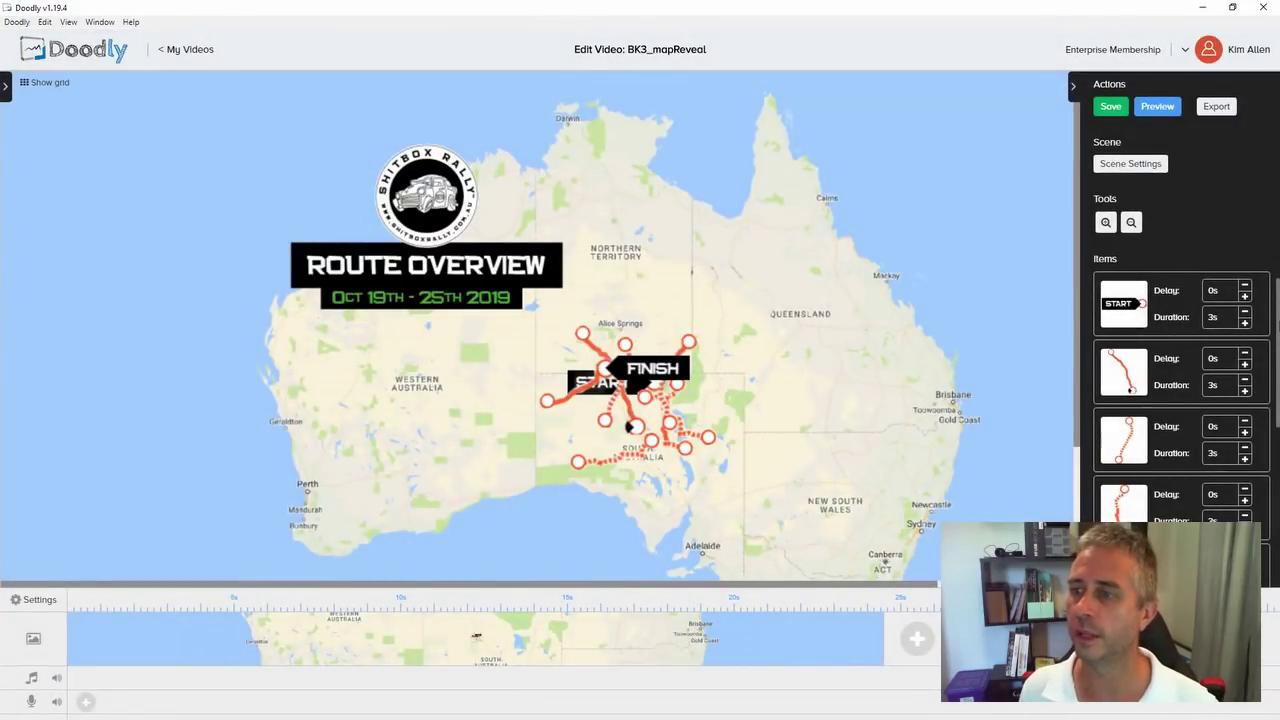
click(35, 600)
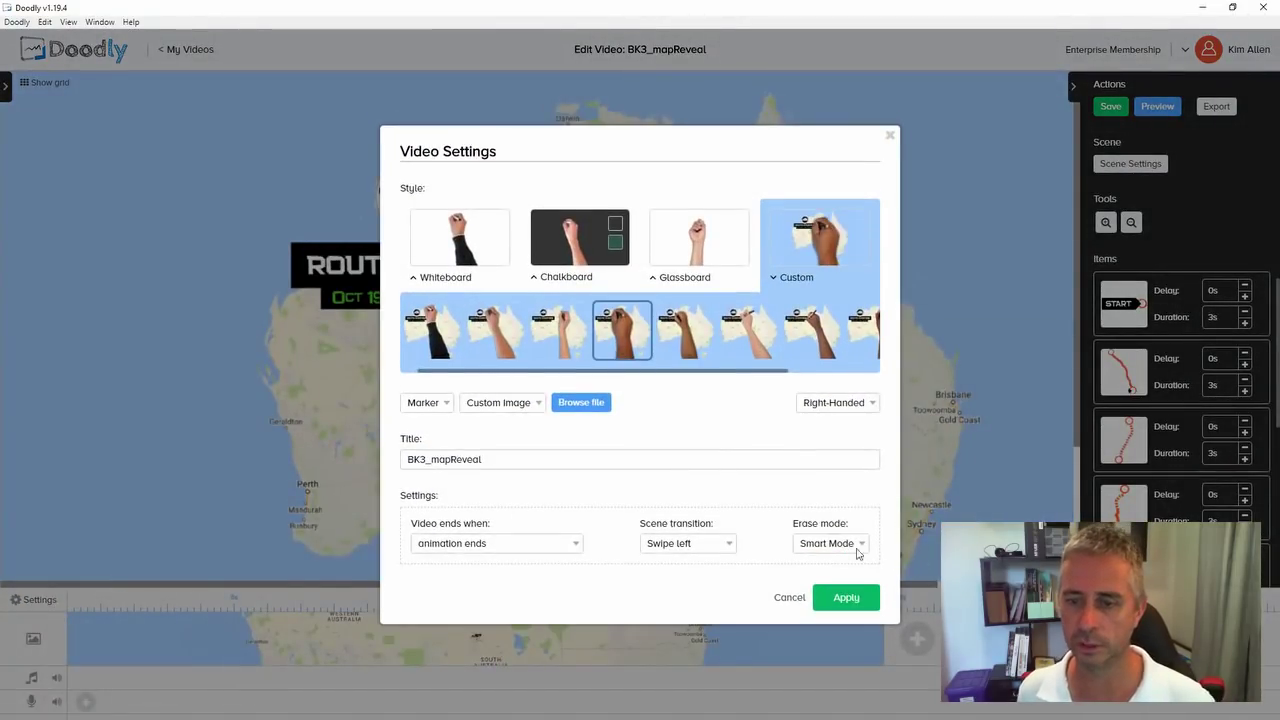
click(838, 547)
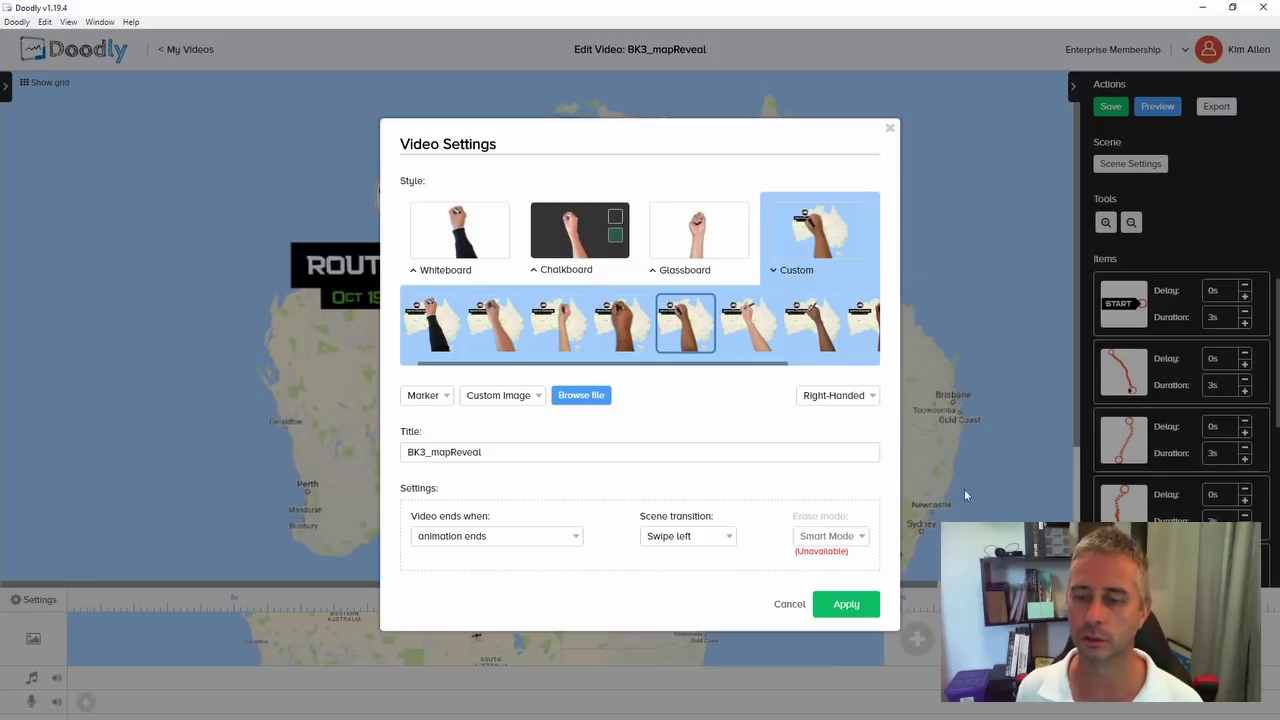
click(848, 606)
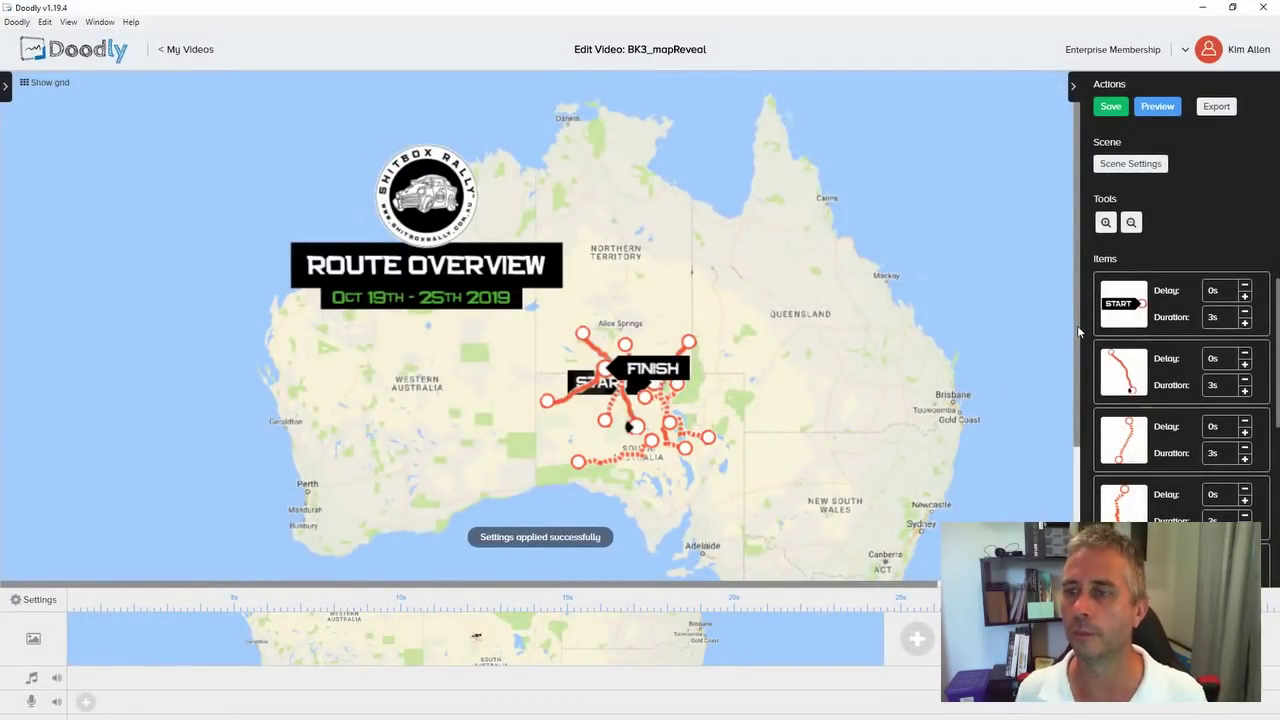
- Select the START prop and move it from the centre of the map to Victoria, just northwest of Melbourne
drag(1078, 330, 1070, 428)
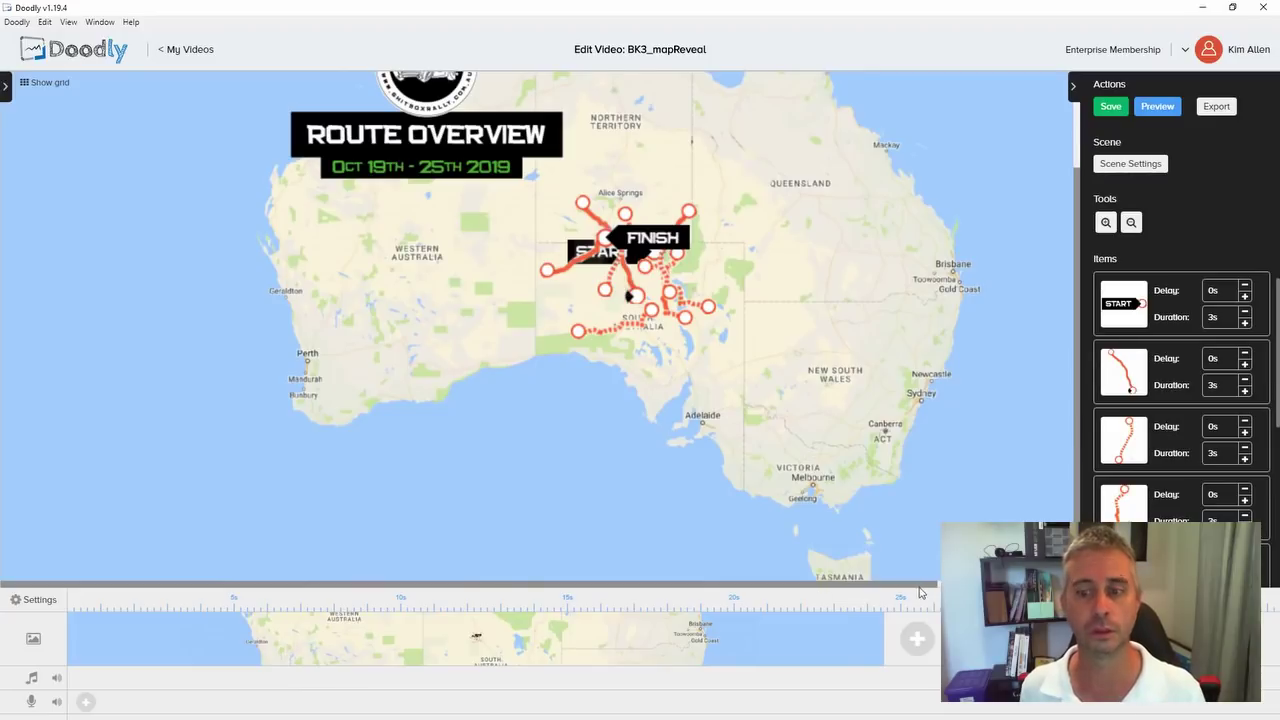
drag(838, 584, 975, 584)
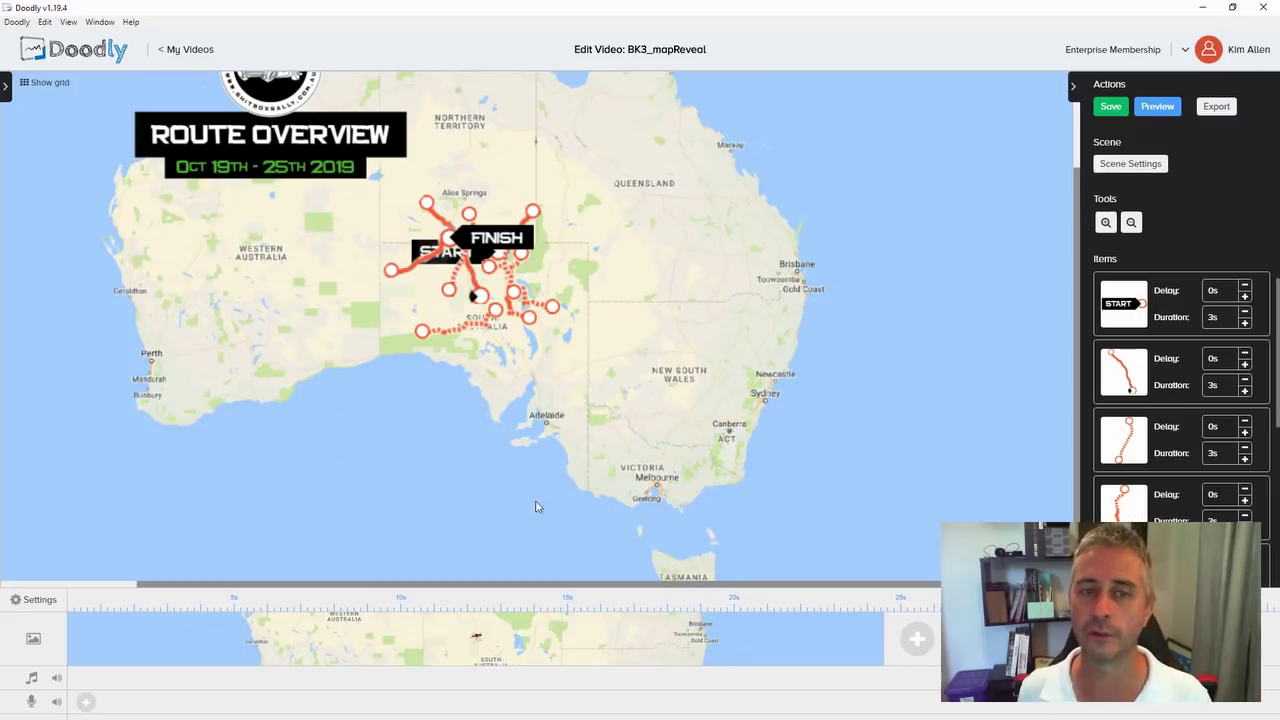
click(1171, 295)
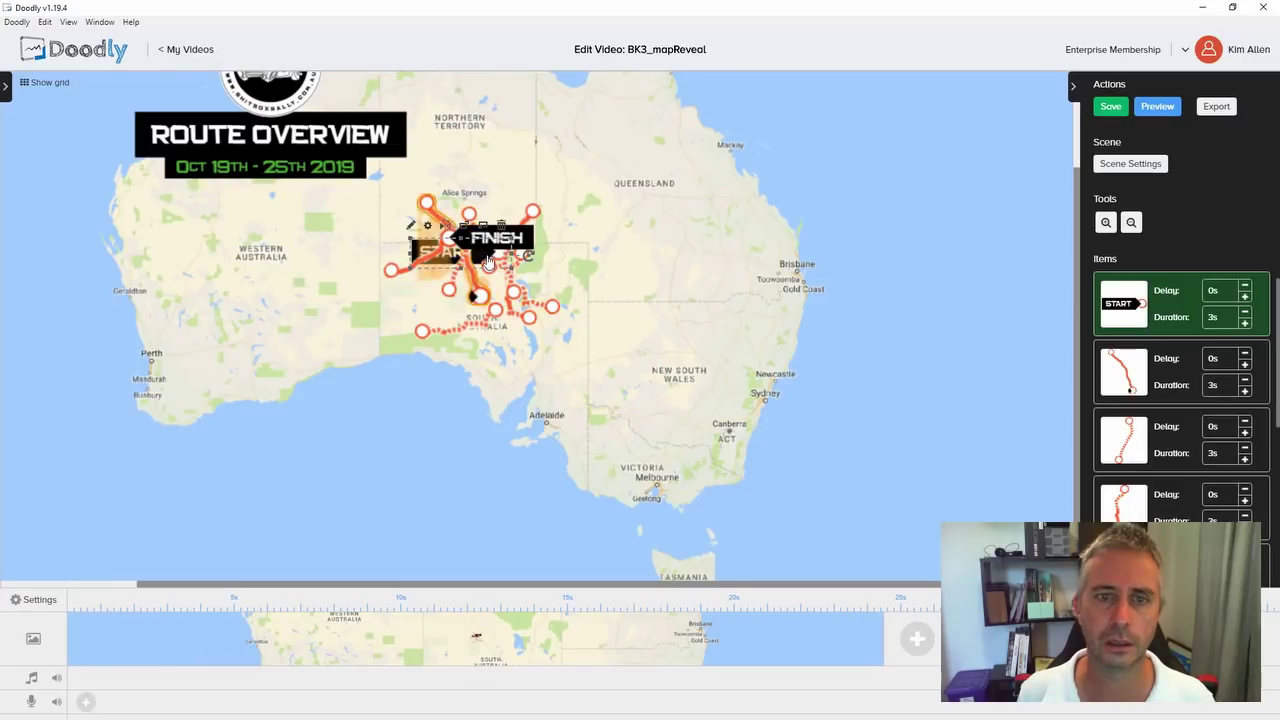
drag(511, 270, 656, 466)
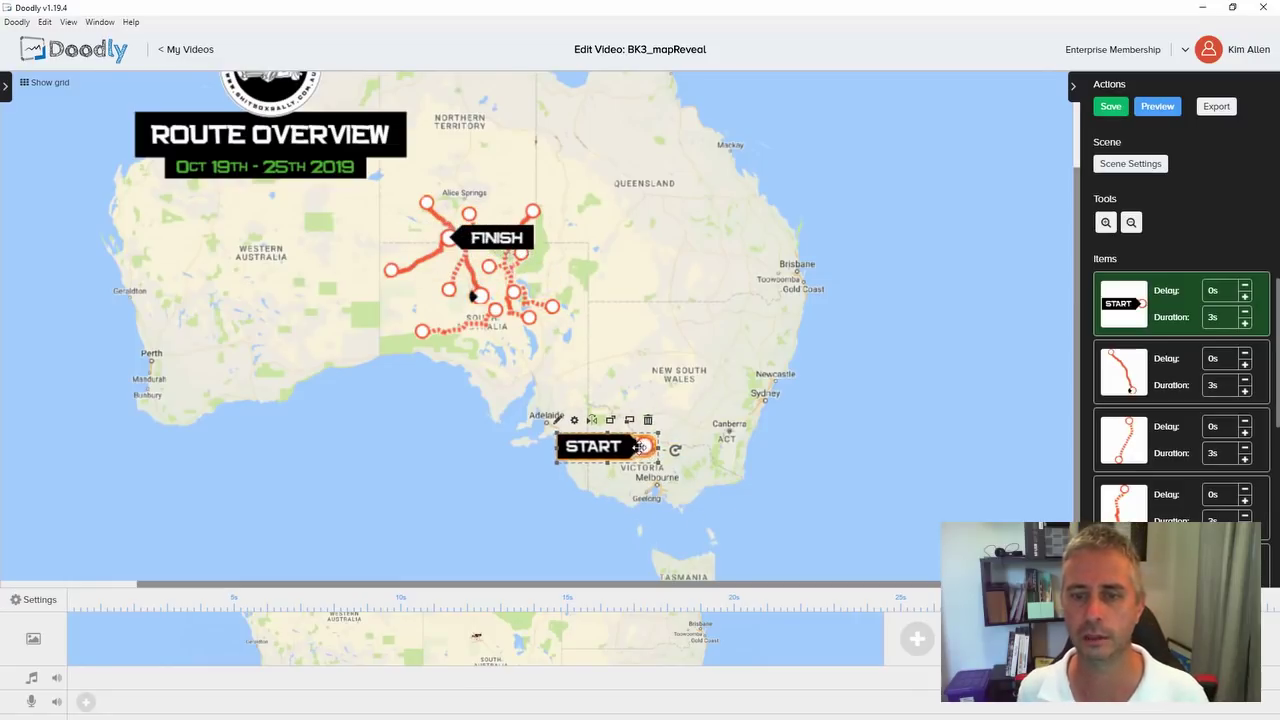
- Set the START prop's delay to 2s
click(1245, 297)
click(1245, 297)
click(1245, 297)
click(1245, 297)
click(1245, 297)
click(1245, 297)
click(1245, 297)
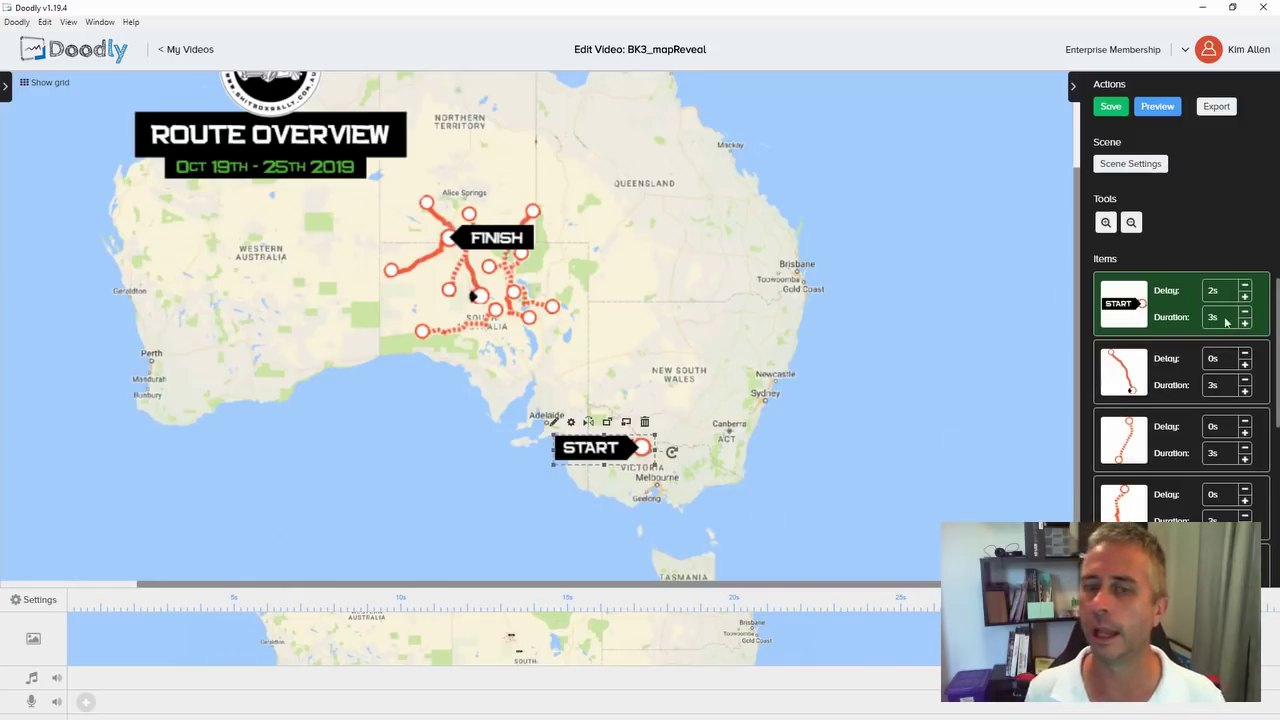
- Set the START prop's opacity to 40% in its asset settings and apply it
click(571, 421)
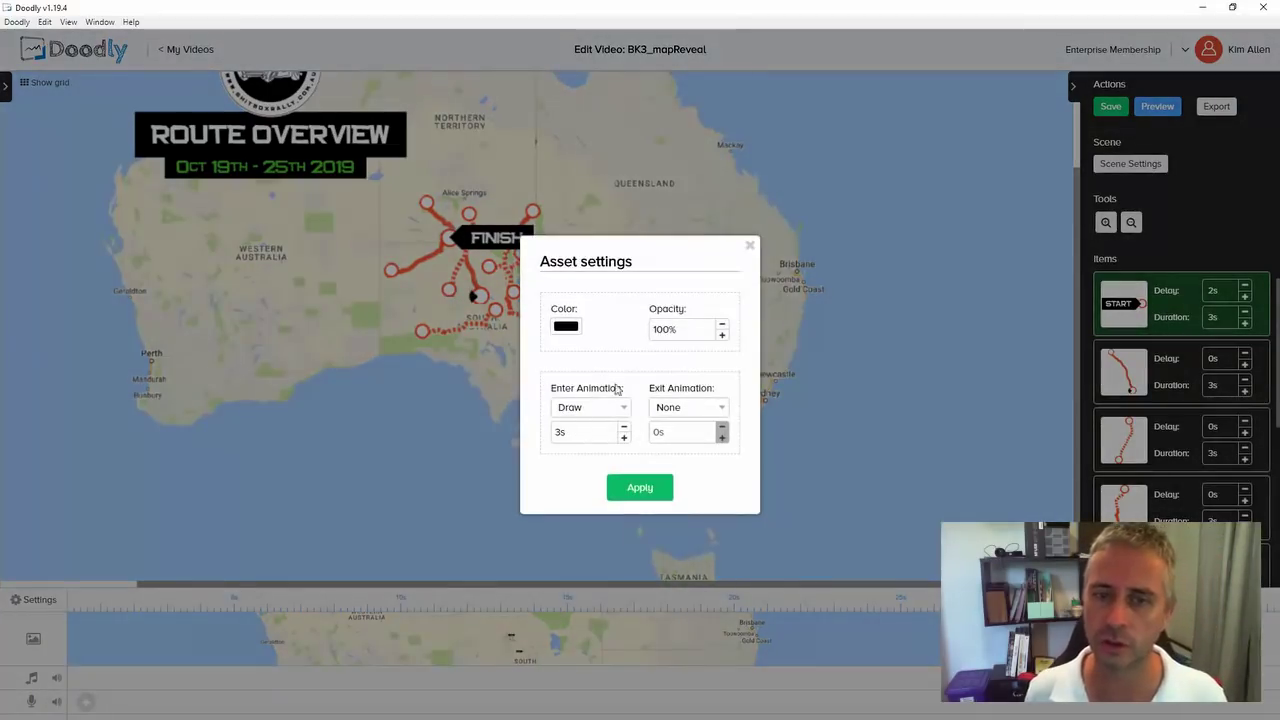
double_click(676, 330)
text(40)
click(640, 488)
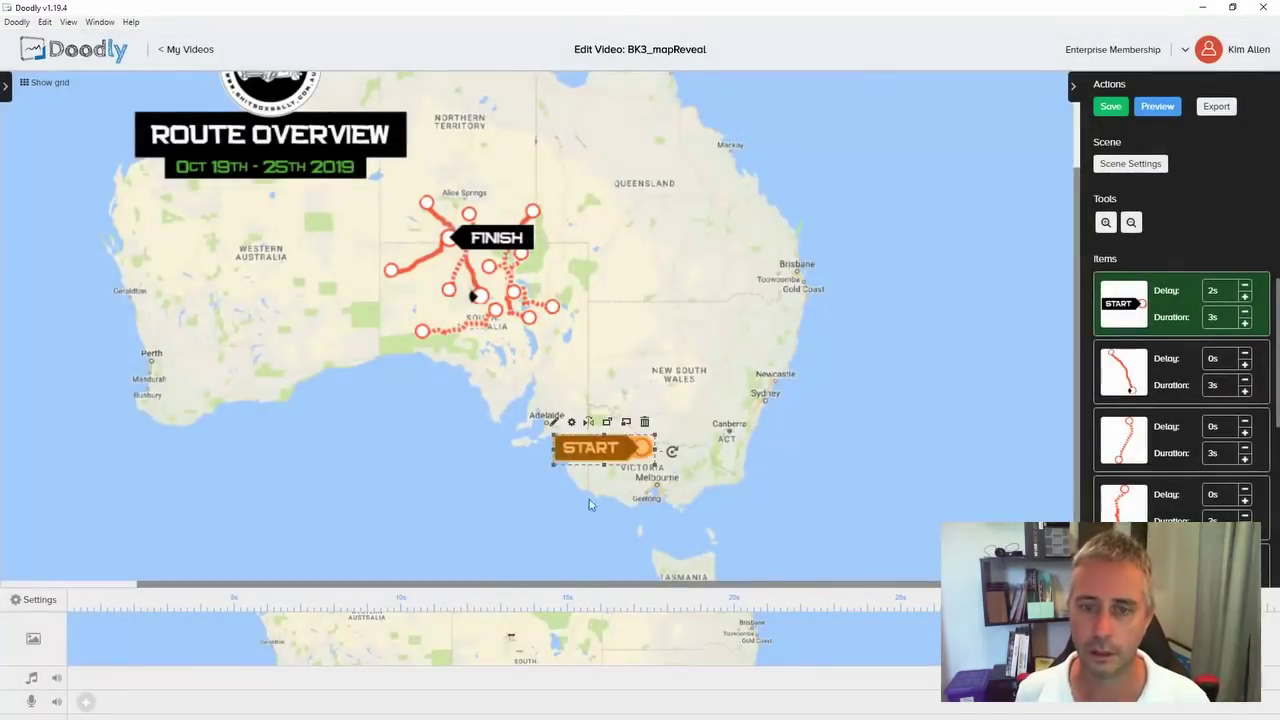
- Move the semi-transparent START prop so that its circle marker sits on Melbourne
click(1105, 222)
click(1105, 222)
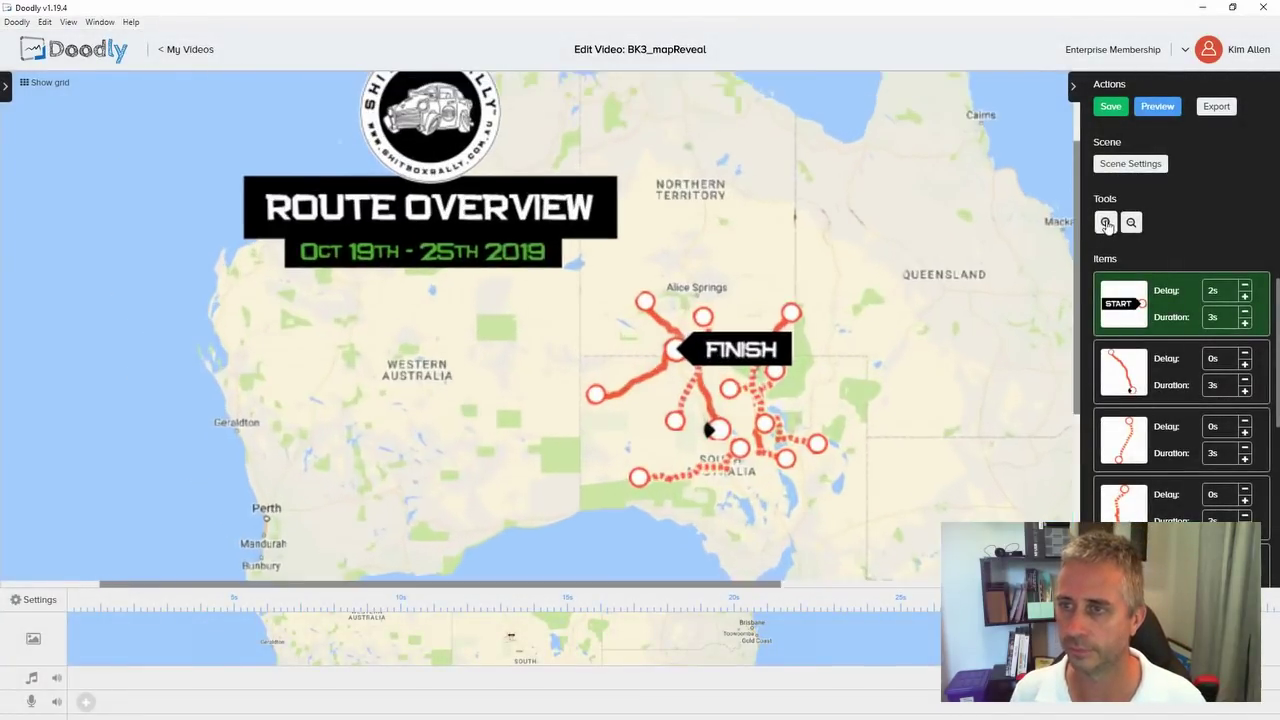
scroll(1078, 245, down, 4)
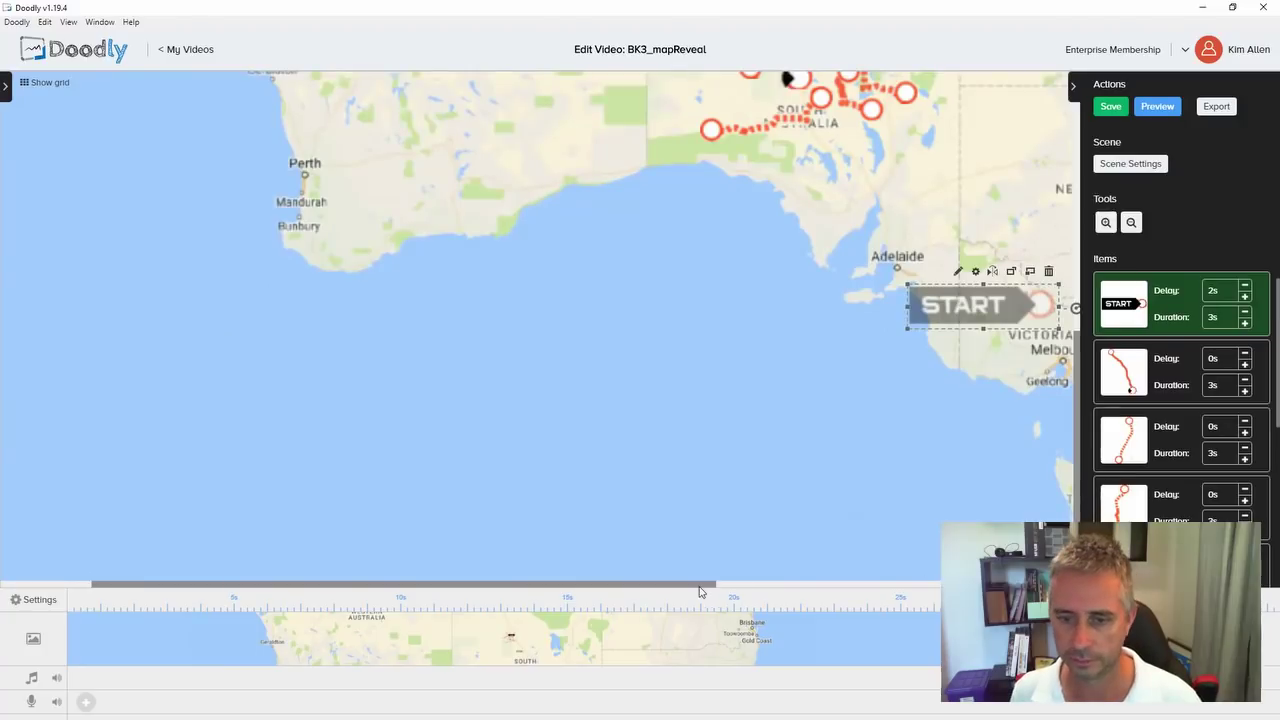
scroll(720, 460, right, 5)
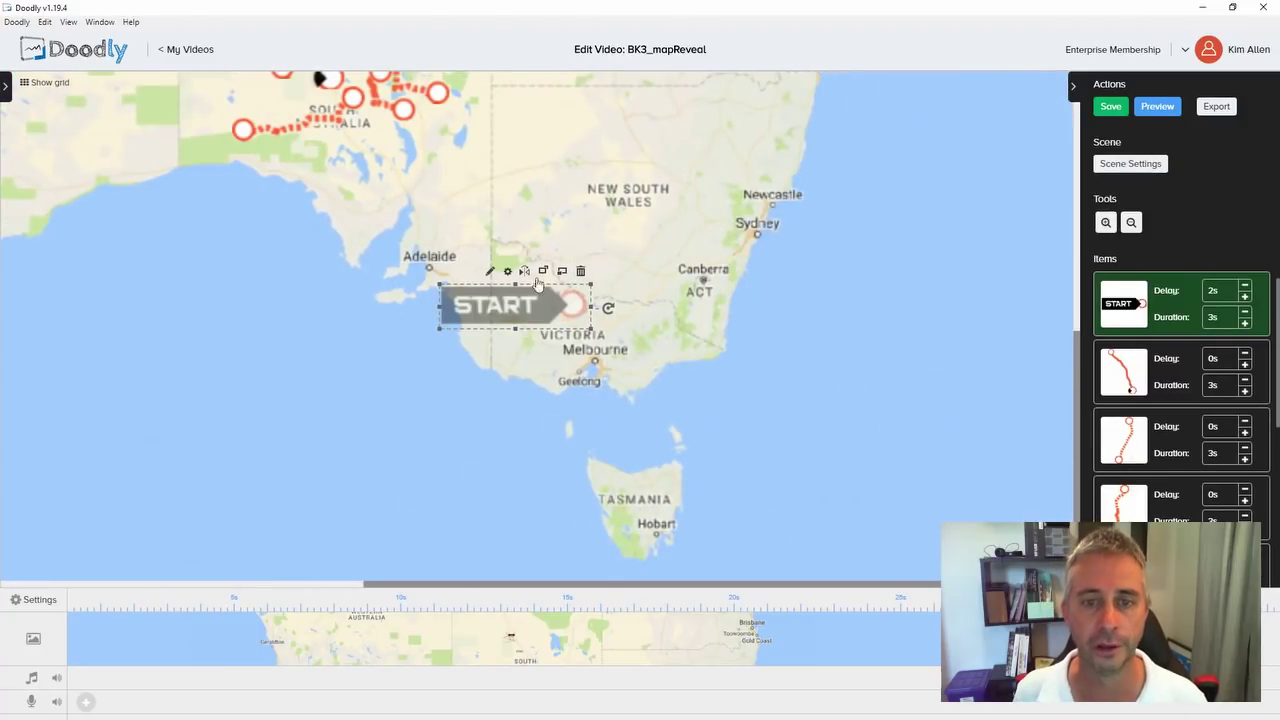
drag(531, 305, 555, 364)
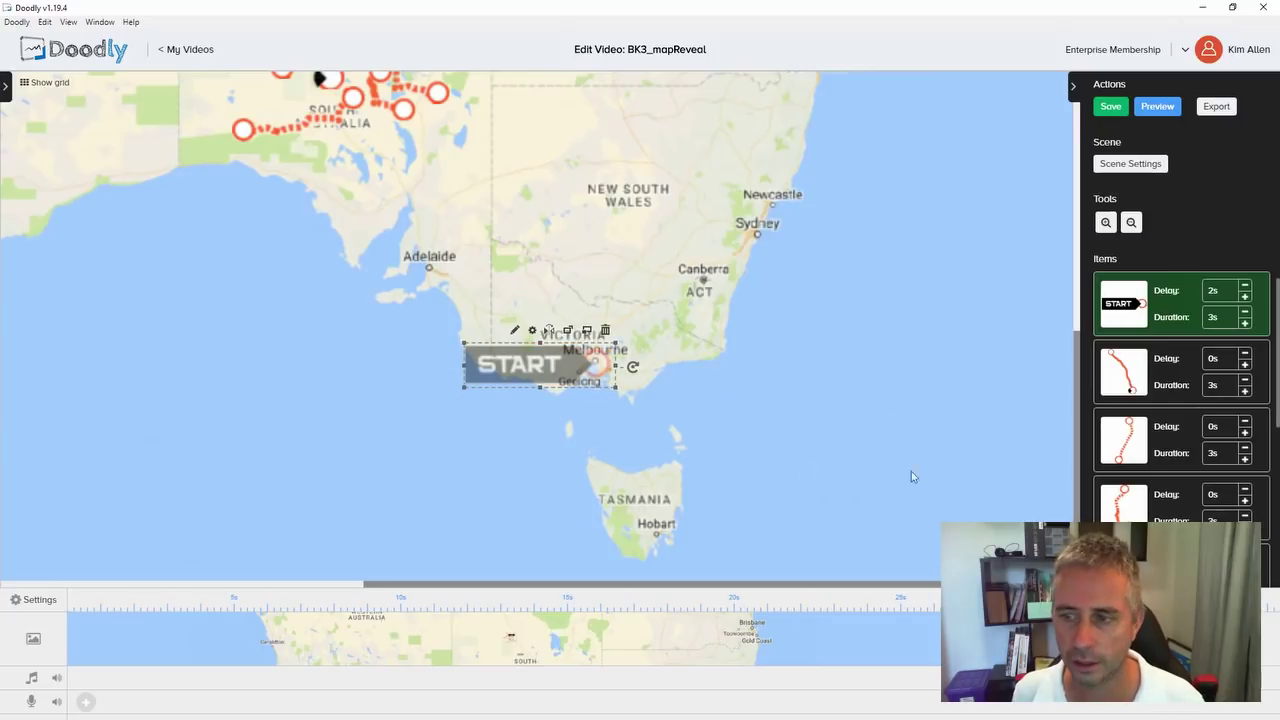
scroll(851, 434, up, 1)
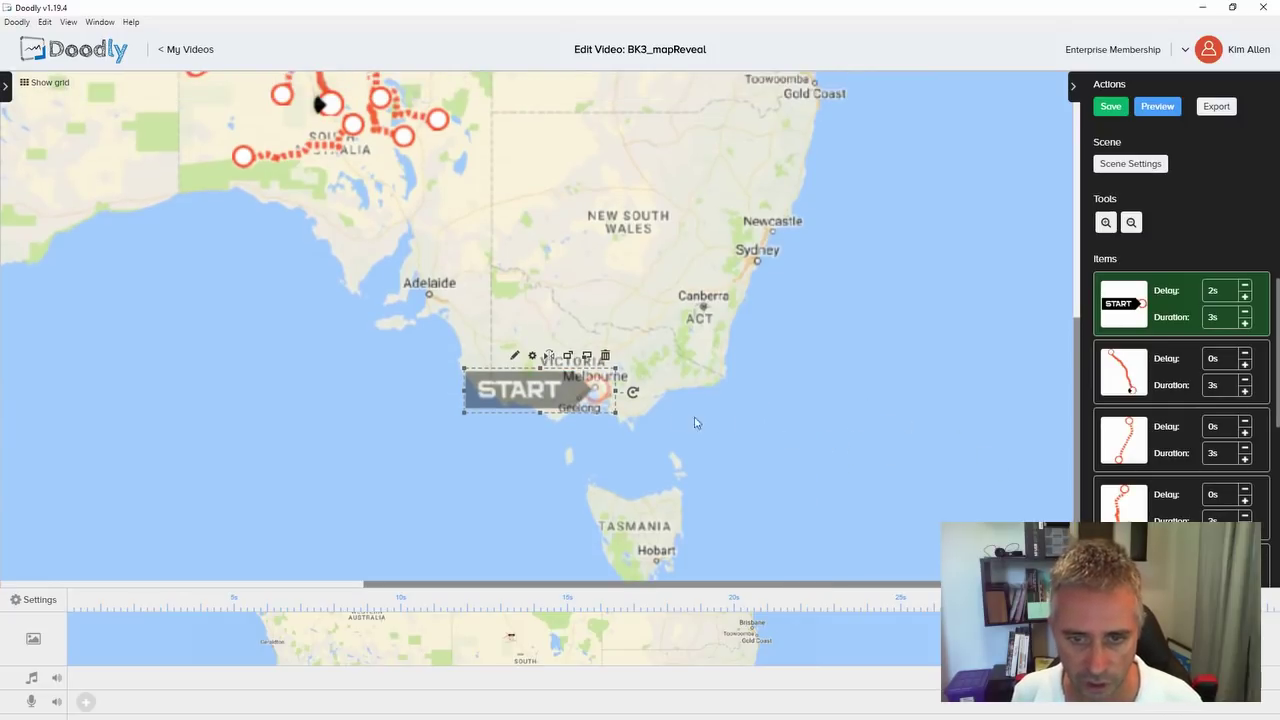
scroll(699, 409, up, 1)
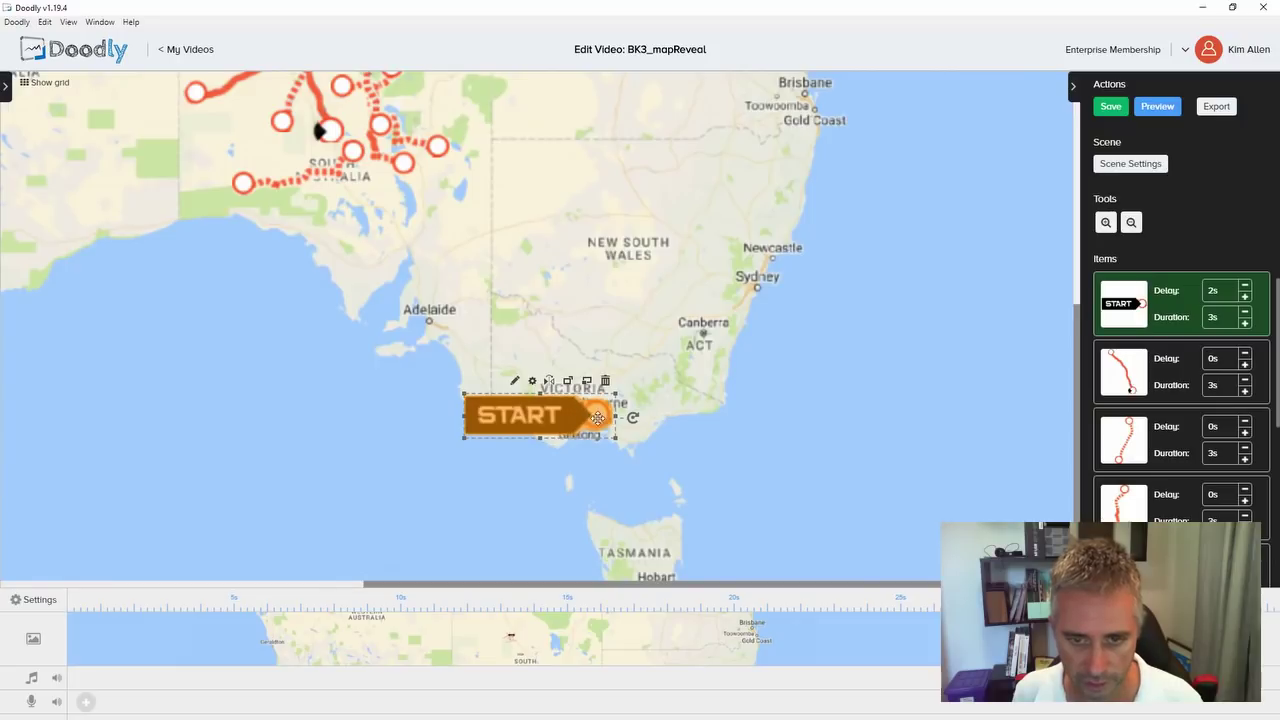
scroll(770, 456, left, 1)
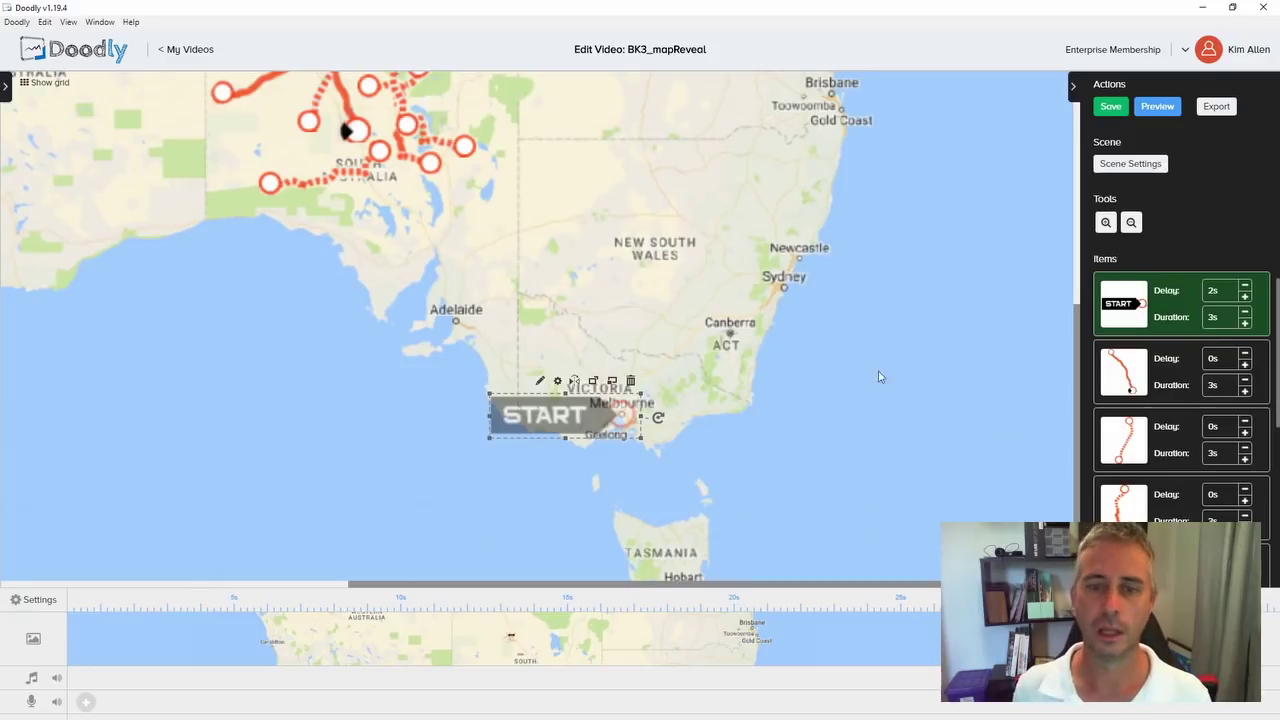
- Set the START prop's opacity back to 100% in its asset settings and apply it
click(557, 382)
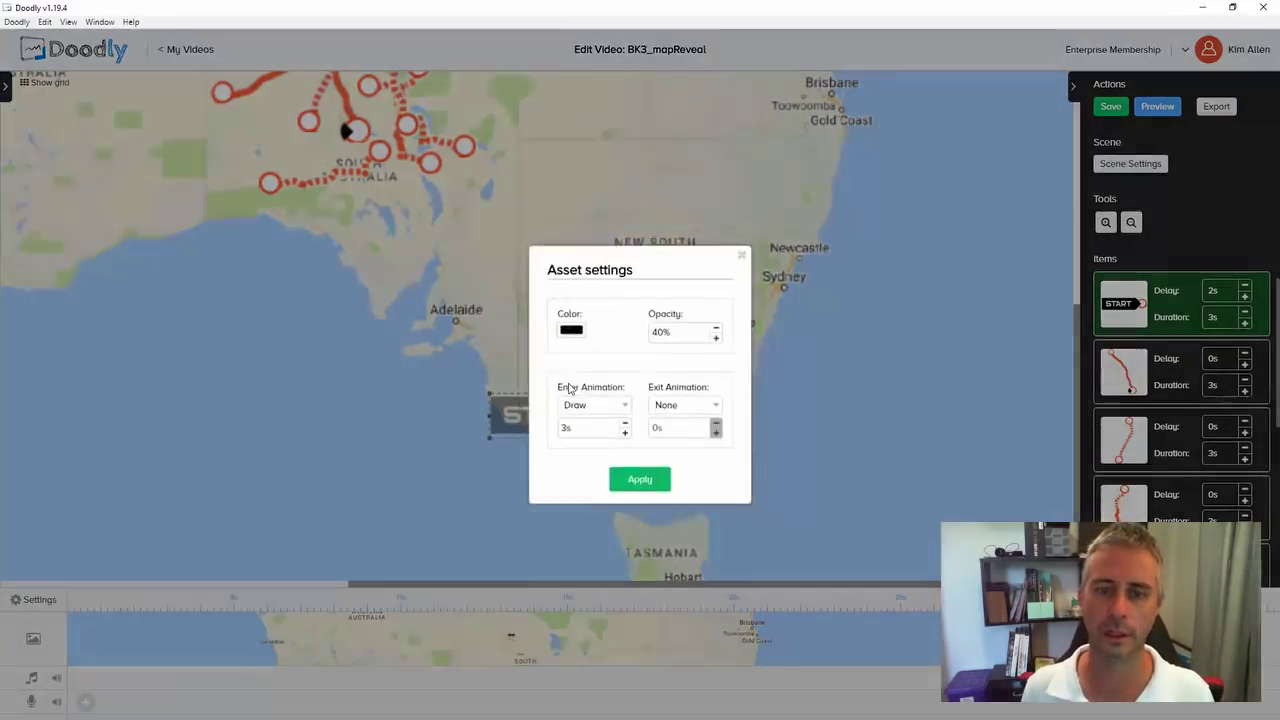
double_click(666, 336)
text(10)
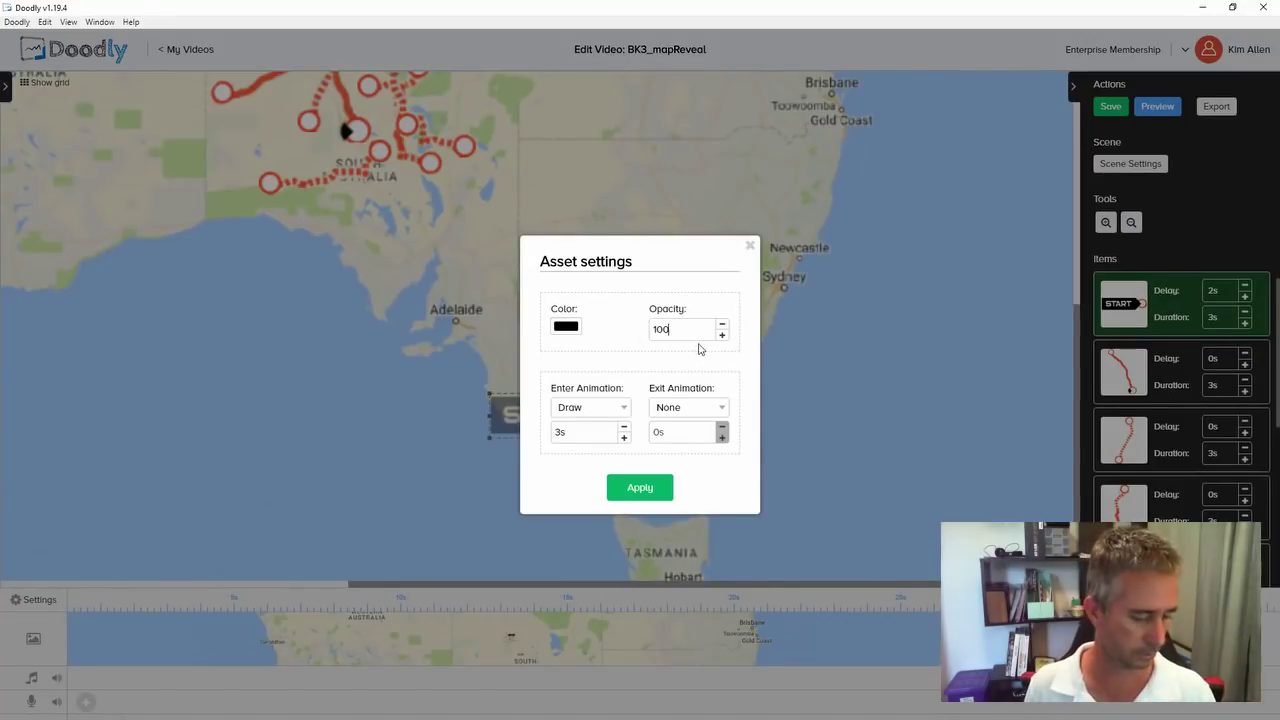
click(648, 488)
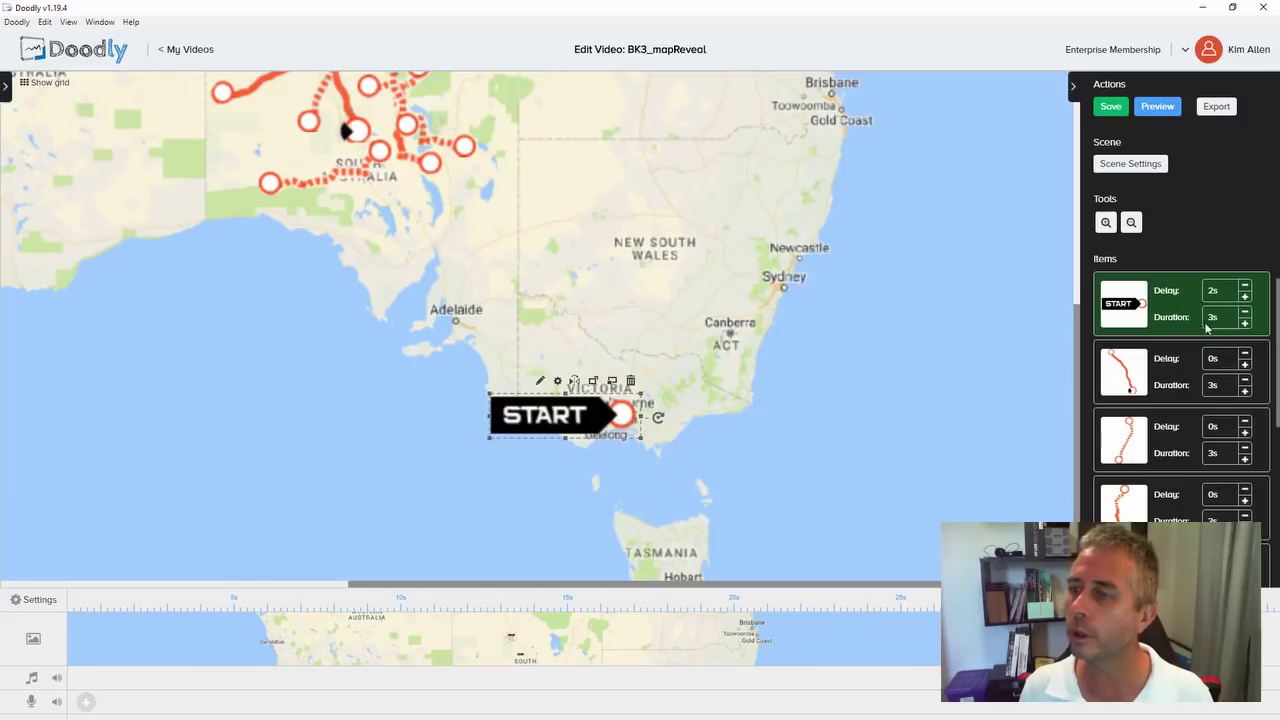
- Set the START prop's duration to 0.5s
click(1245, 318)
click(1245, 318)
click(1245, 318)
click(1245, 316)
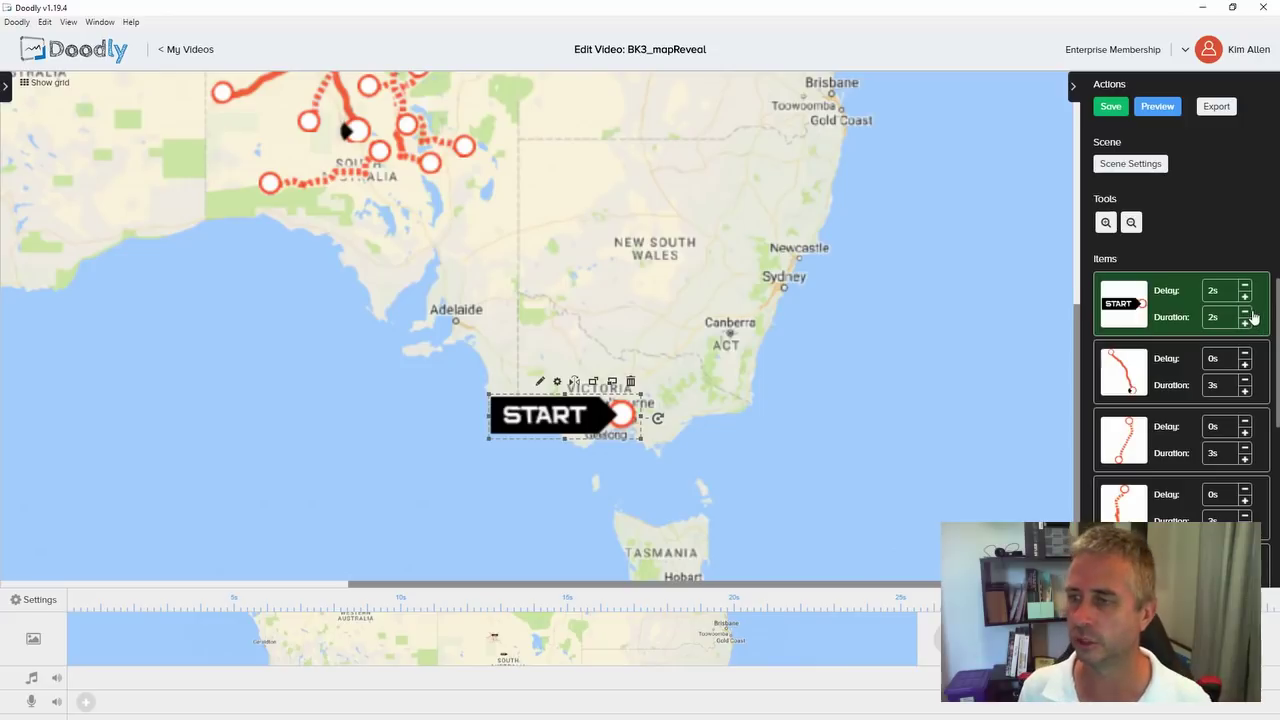
click(1245, 316)
click(1245, 317)
click(1245, 317)
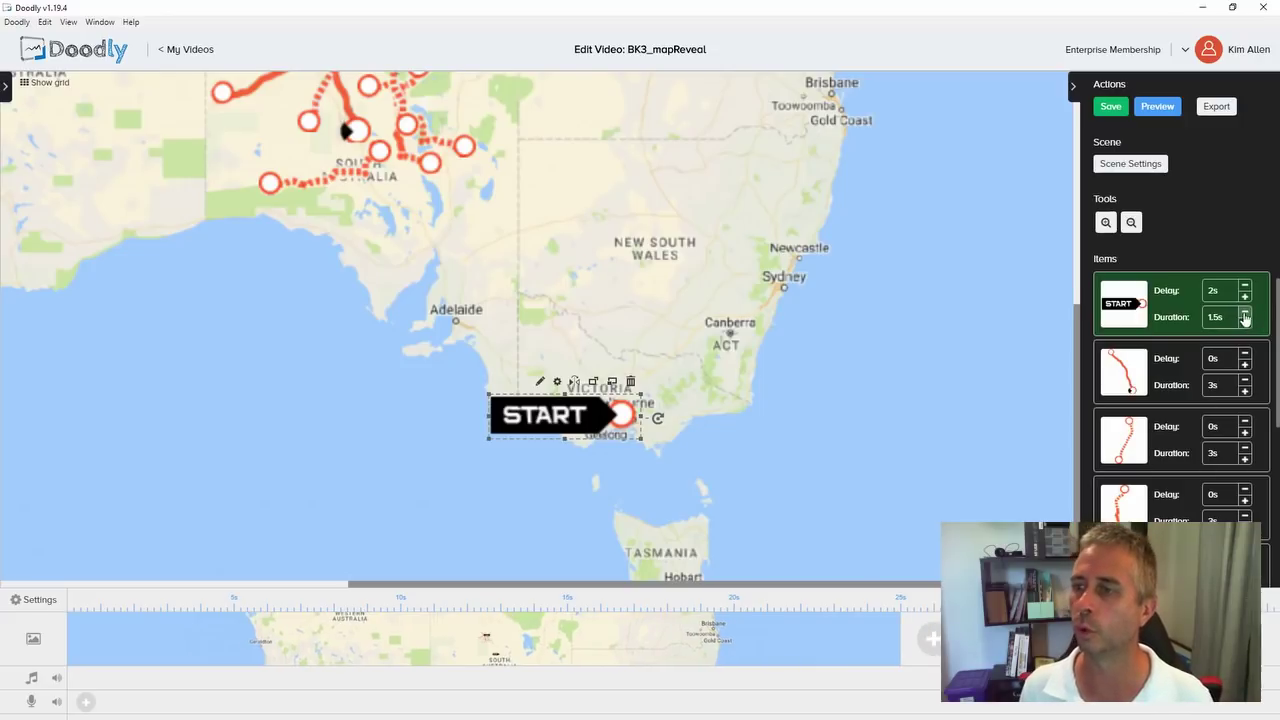
click(1245, 316)
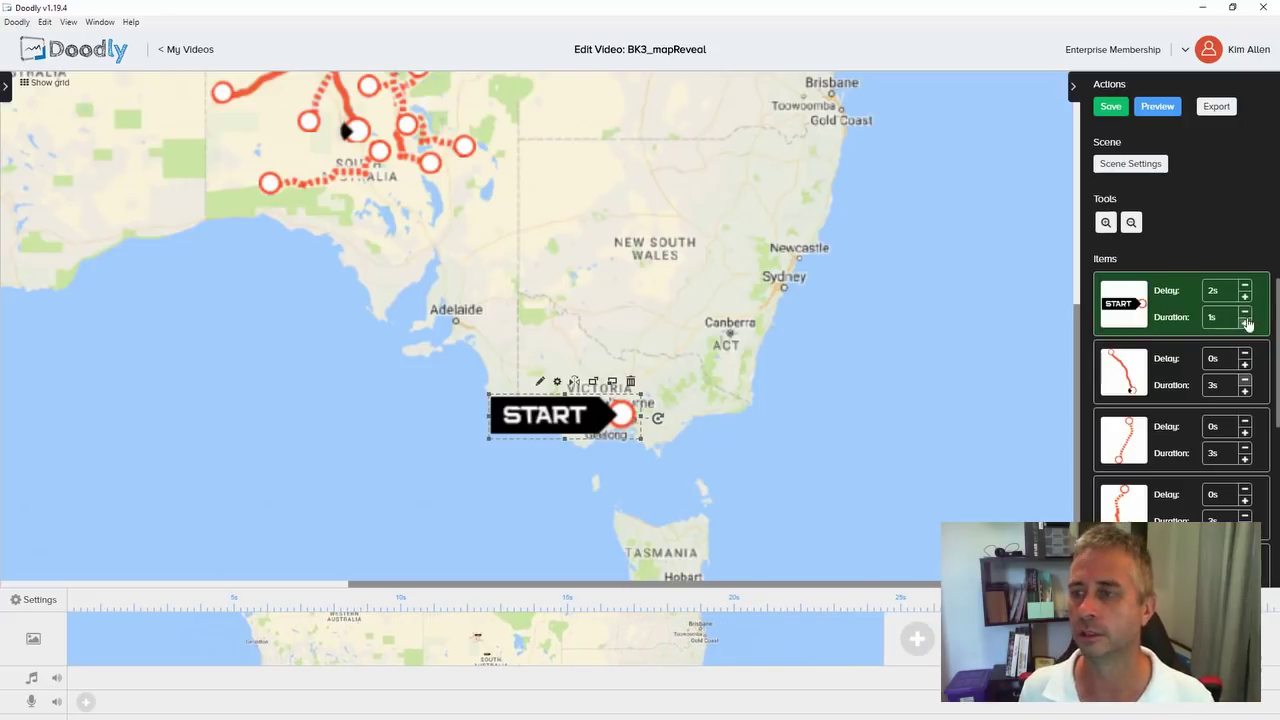
click(1245, 316)
click(1245, 311)
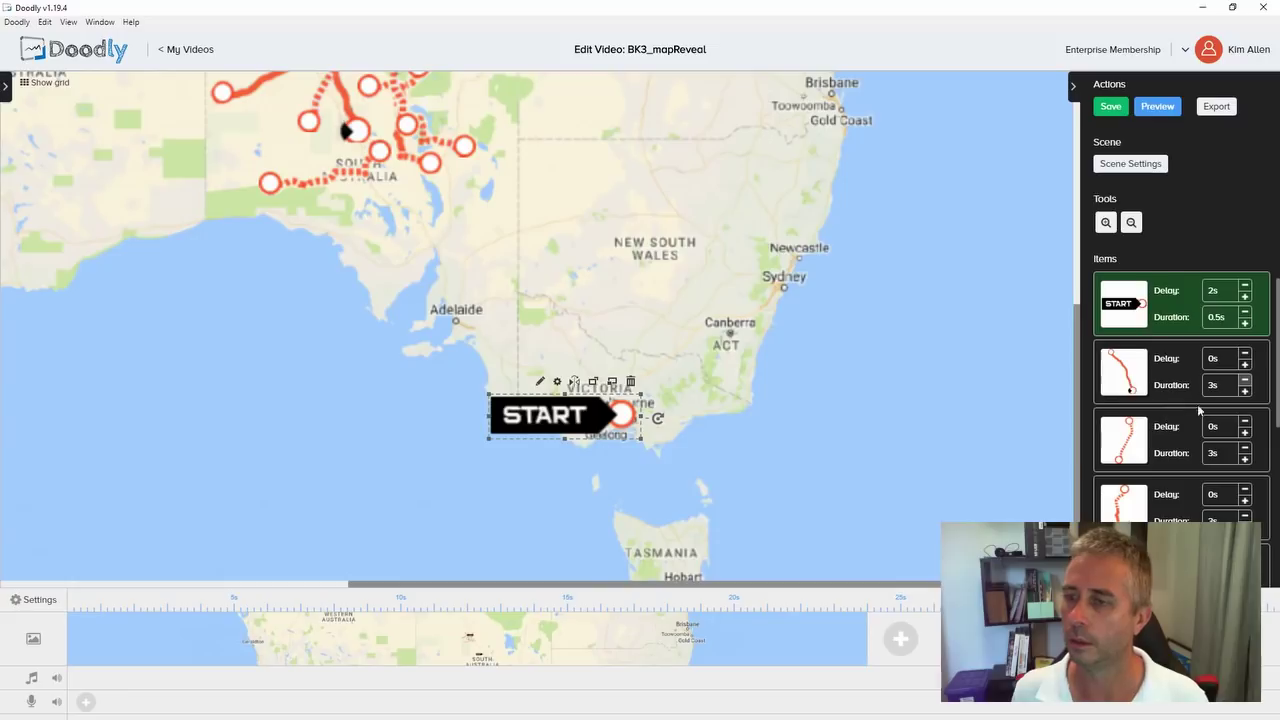
- Set the delay of the solid route segment listed right after START to 2s
click(1246, 365)
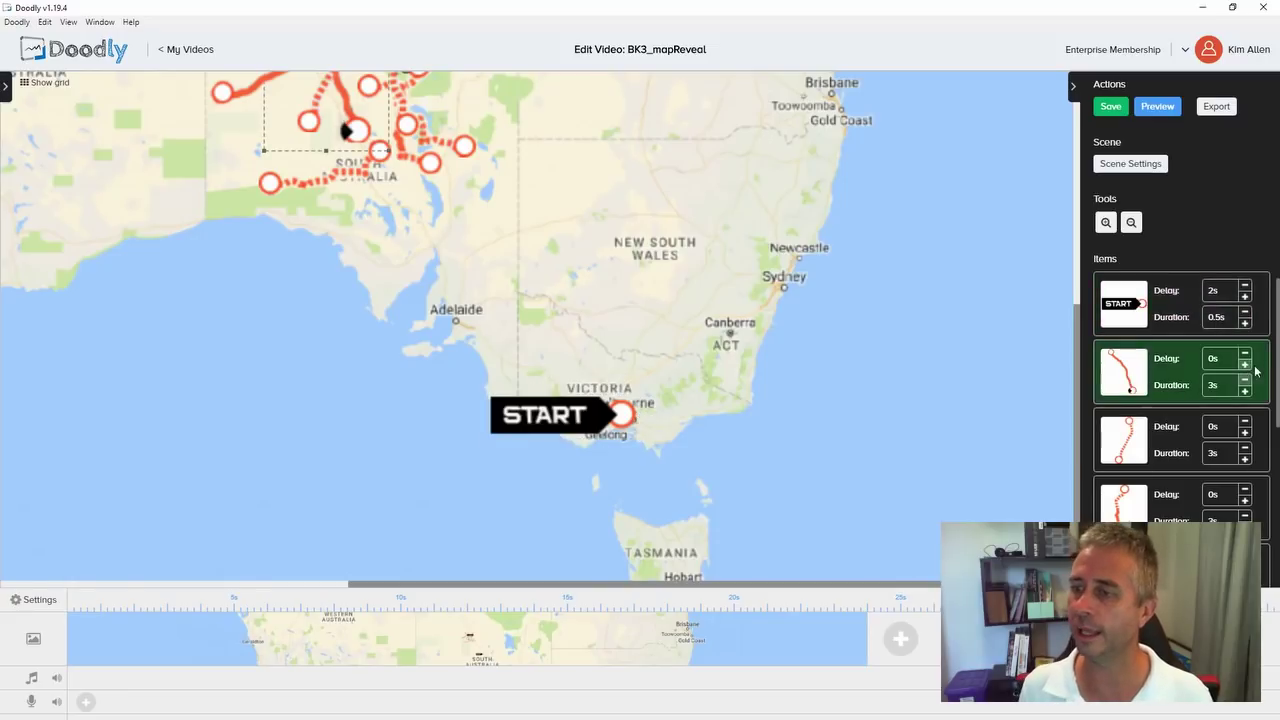
click(1246, 365)
click(1246, 365)
click(1246, 365)
click(1246, 365)
click(1245, 365)
click(1245, 365)
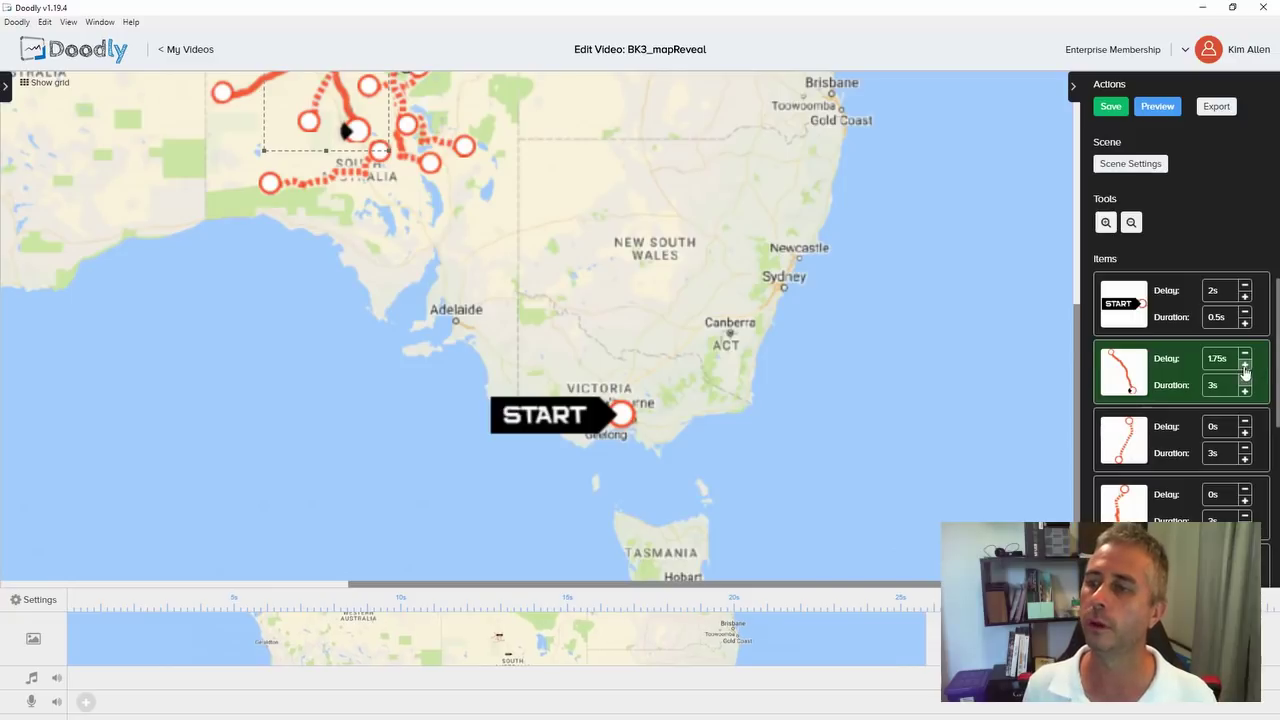
click(1244, 365)
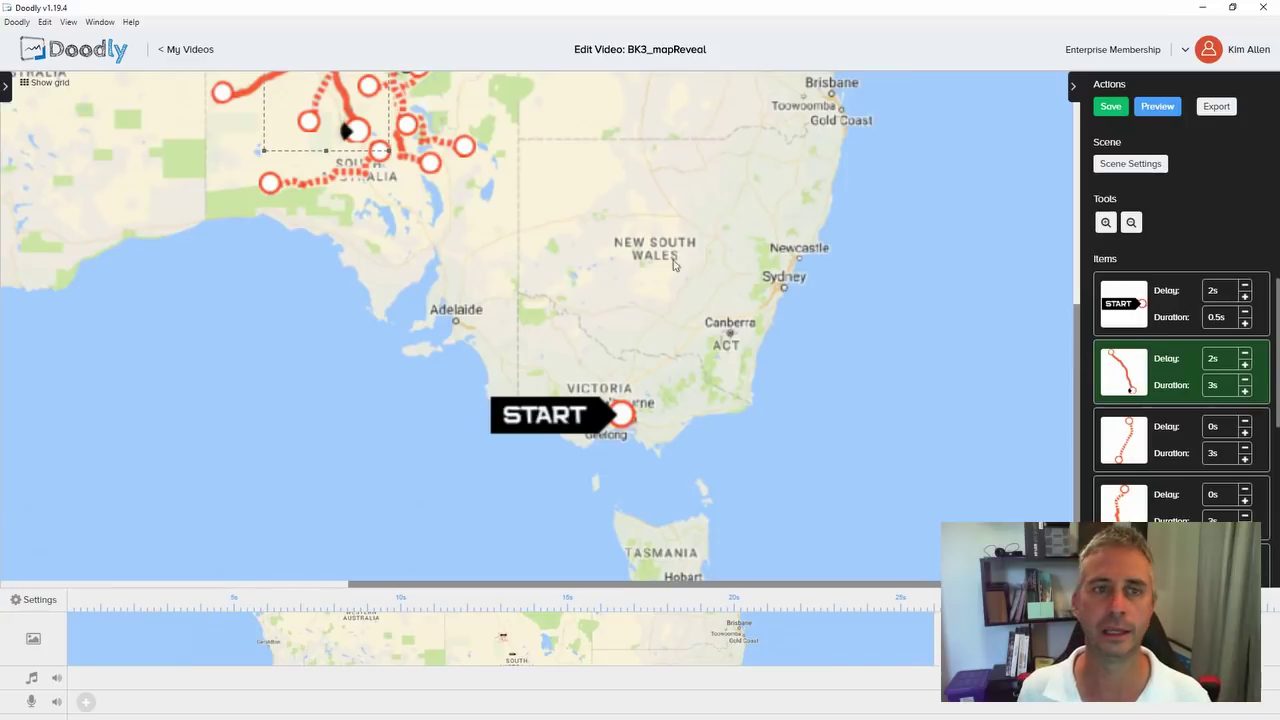
- Place the first route segment over Victoria at 40% opacity, with its lower circle aligned on the START prop's circle marker at Melbourne
scroll(1080, 378, up, 3)
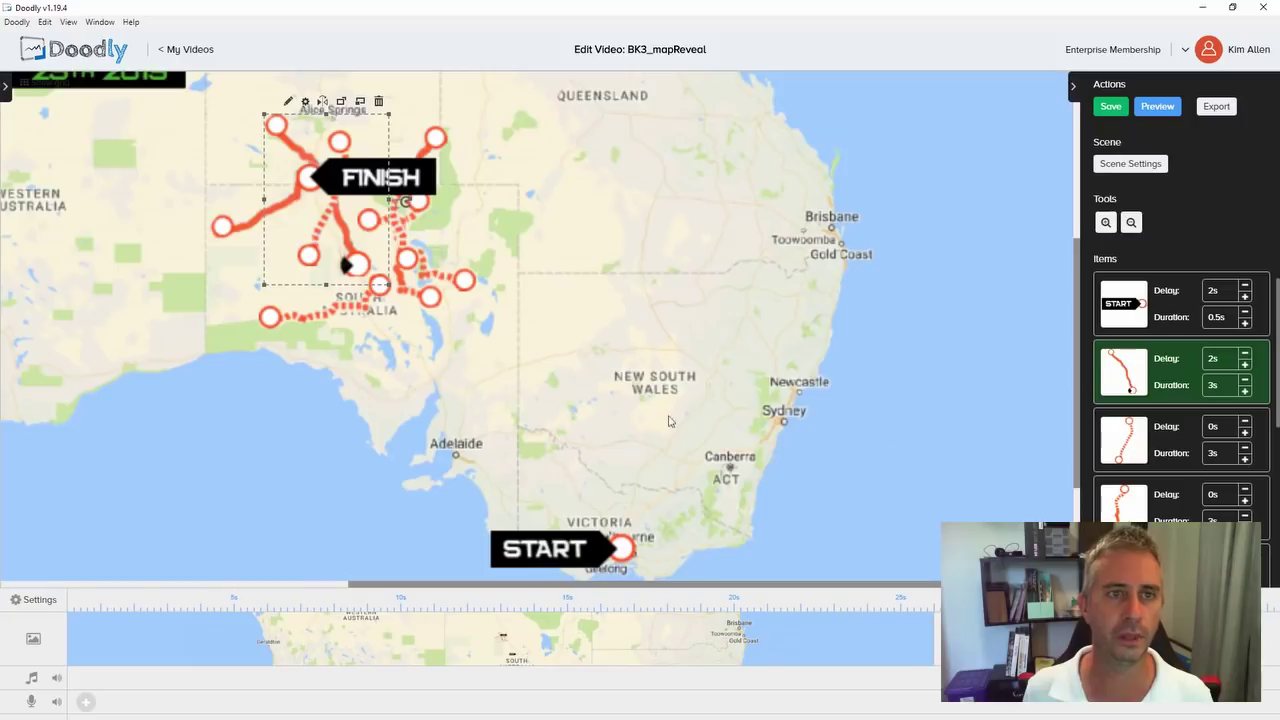
drag(304, 154, 569, 409)
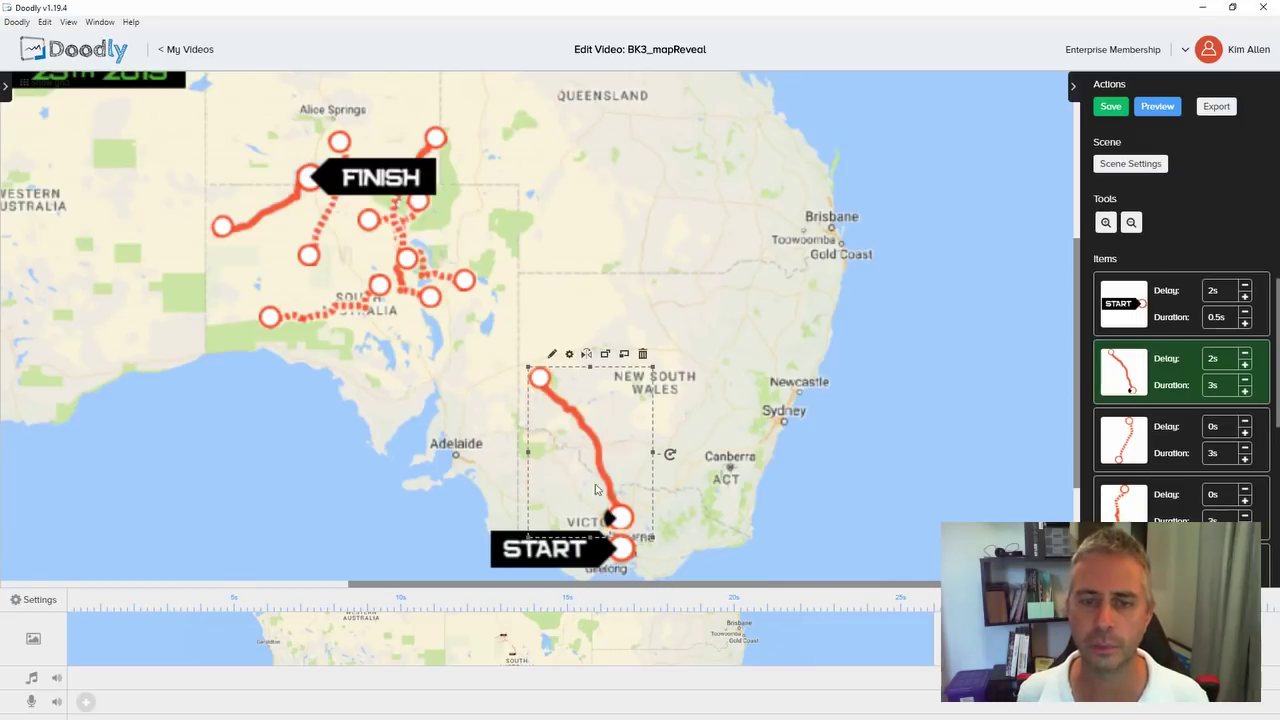
click(569, 354)
drag(689, 331, 652, 330)
text(40)
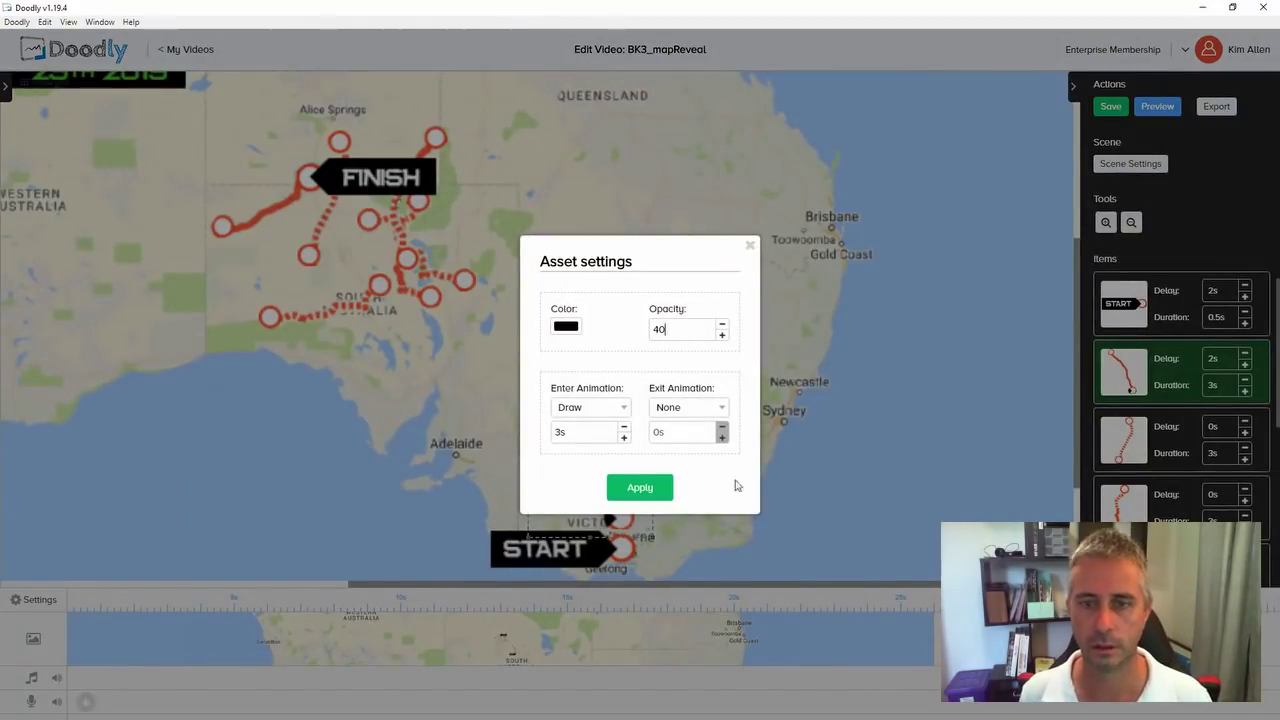
click(640, 490)
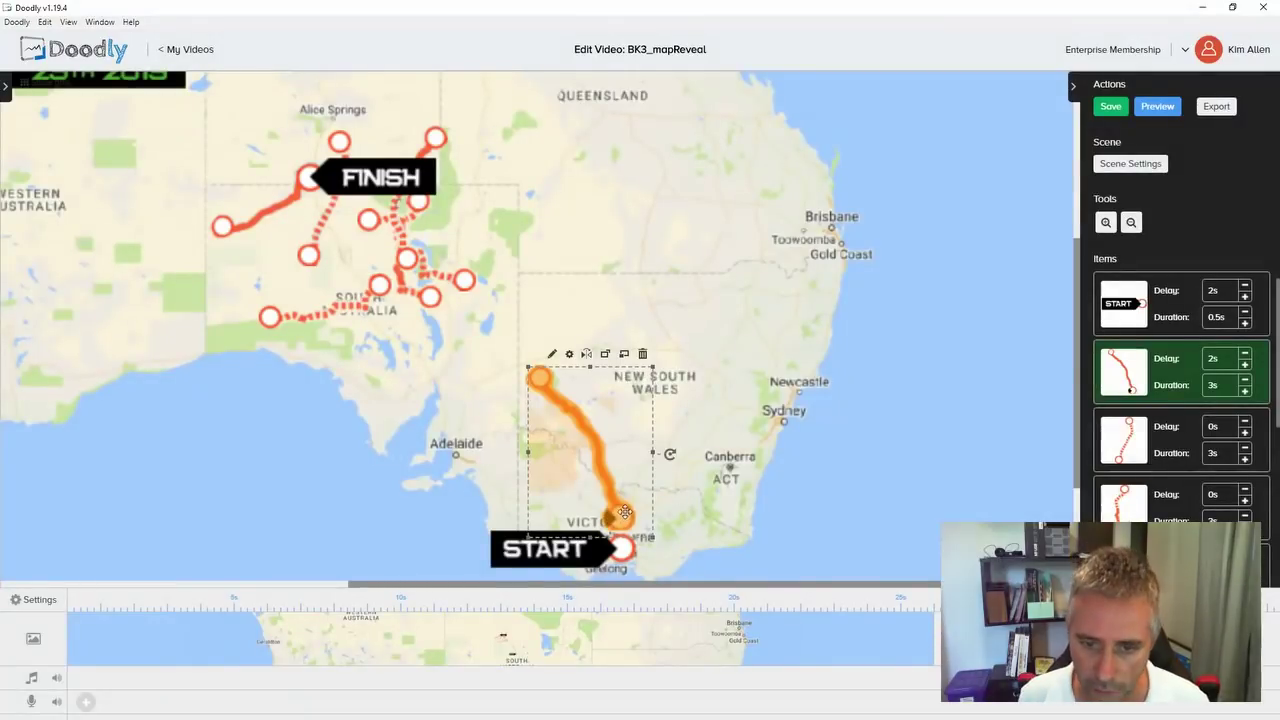
drag(617, 503, 632, 541)
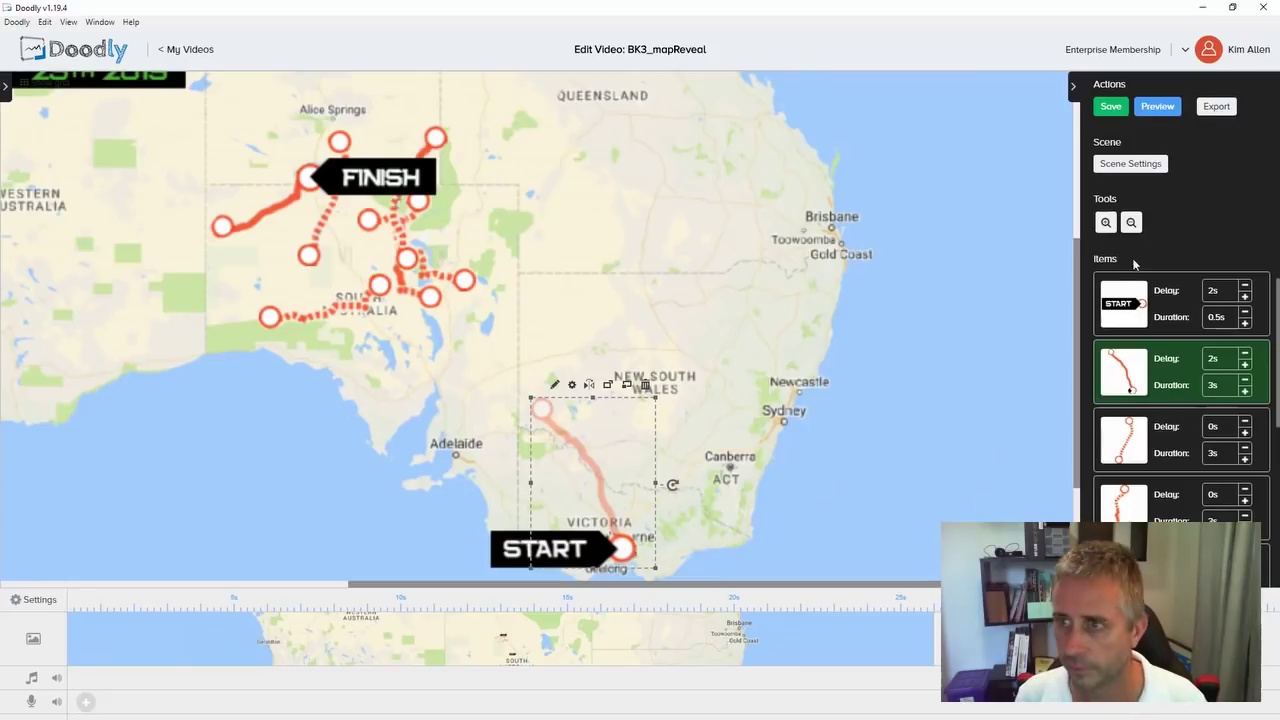
- Move the first route segment ahead of the START prop in the item order
click(1105, 222)
drag(1173, 363, 1173, 298)
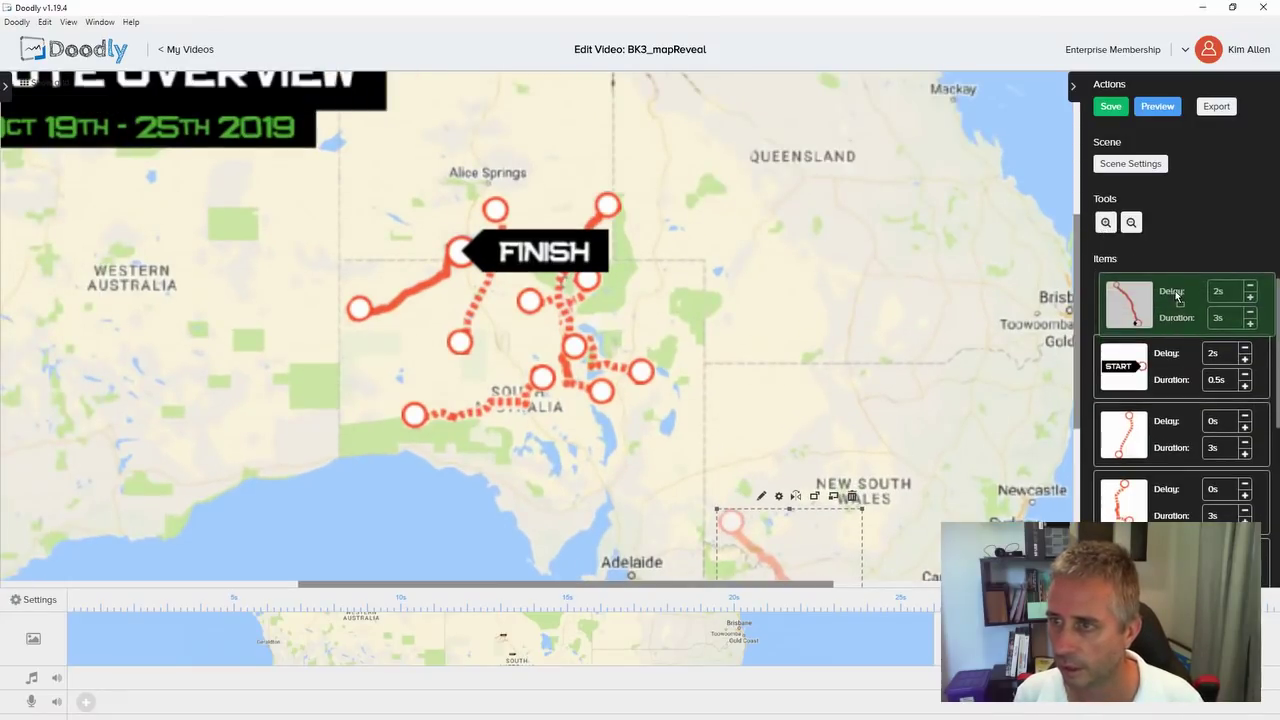
scroll(1130, 318, down, 5)
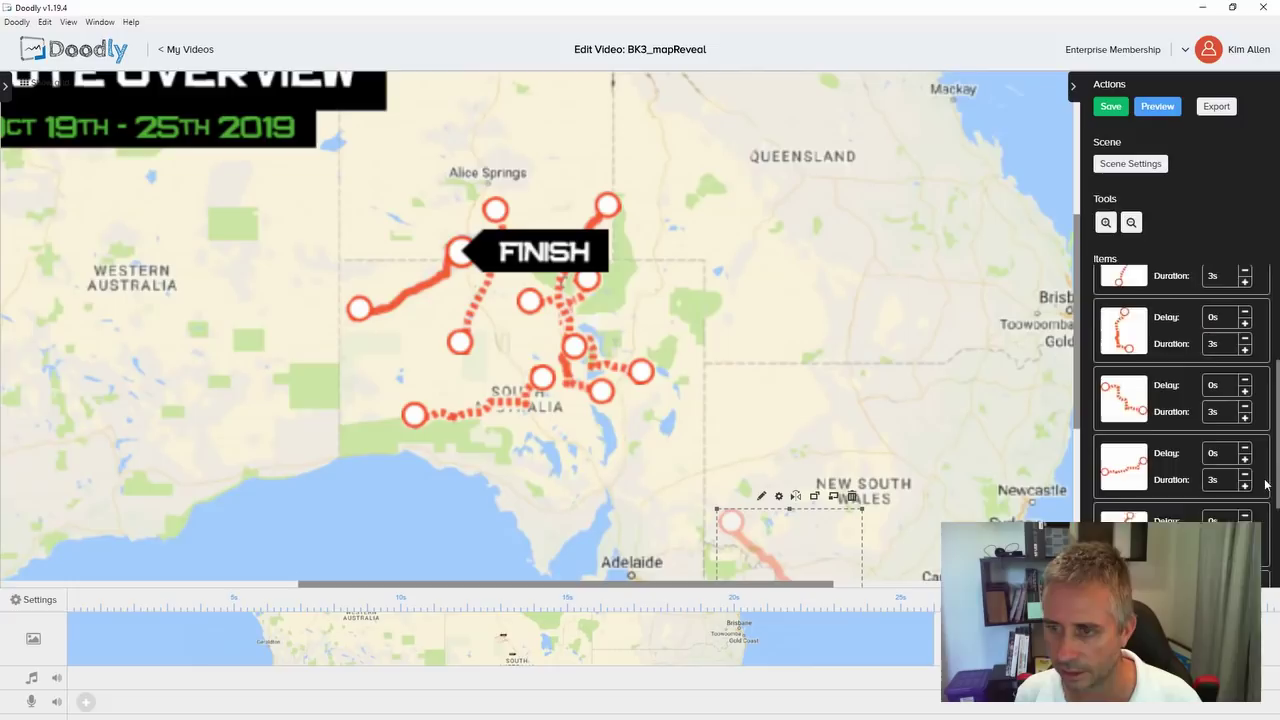
- Examine how the semi-transparent route segment lines up with the START marker, close up and against the whole map
drag(1077, 402, 1070, 492)
scroll(1070, 492, down, 3)
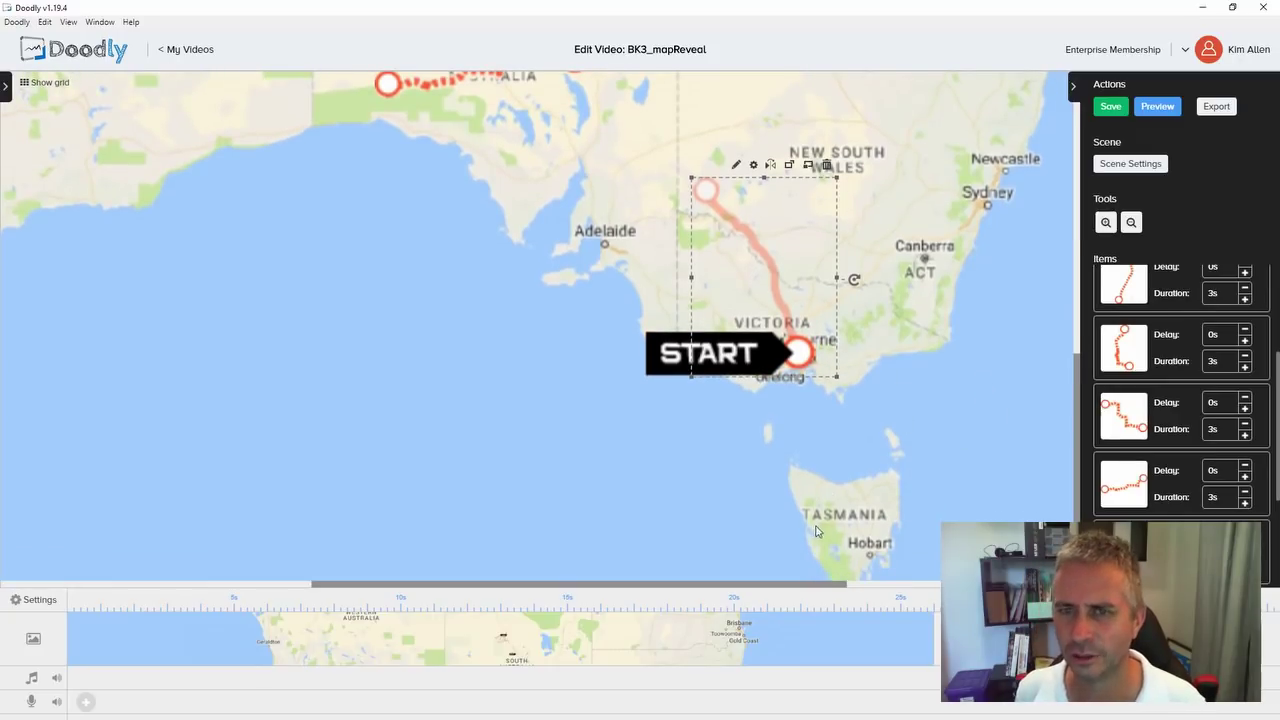
scroll(837, 478, right, 1)
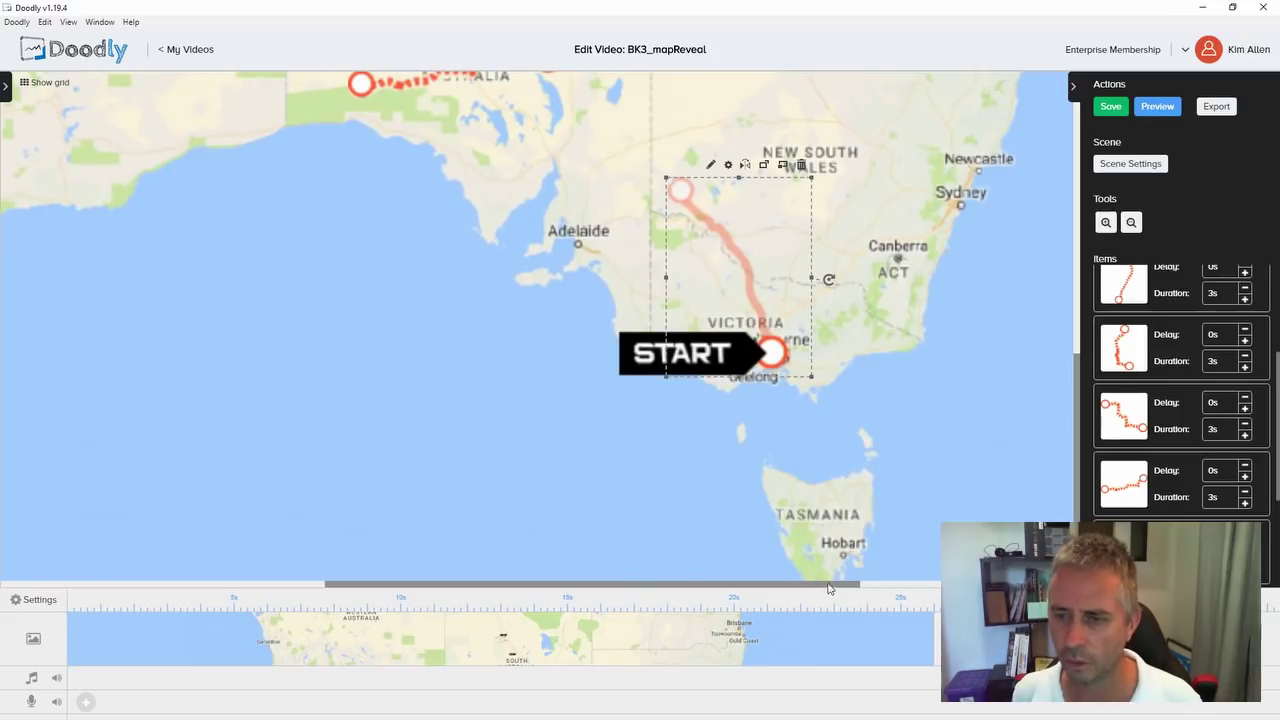
click(1131, 222)
click(1131, 222)
click(1131, 222)
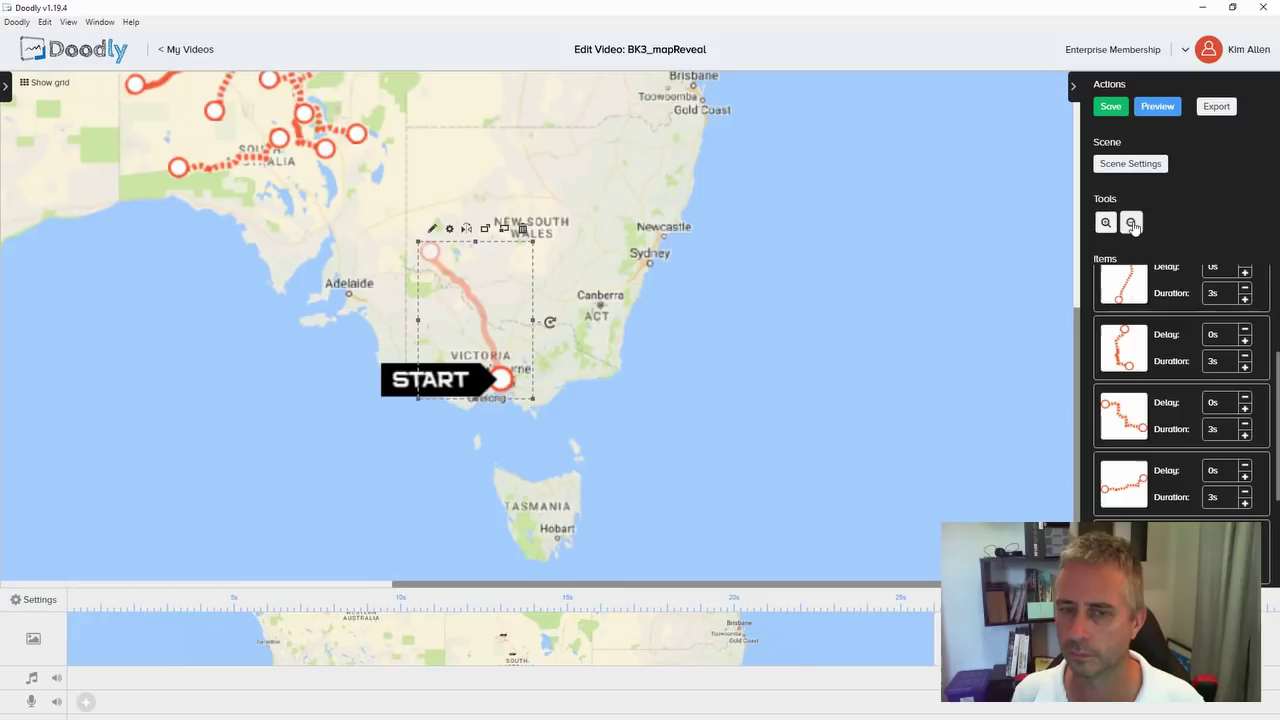
click(1131, 222)
click(1131, 222)
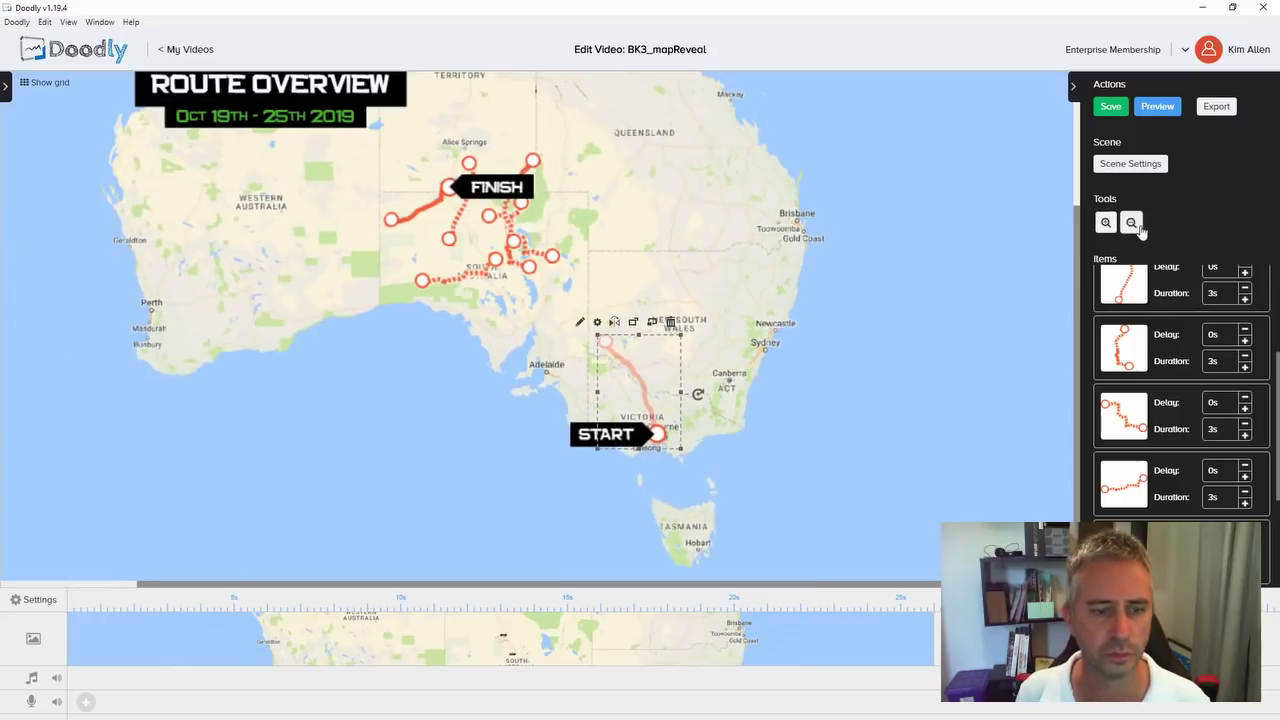
click(1131, 222)
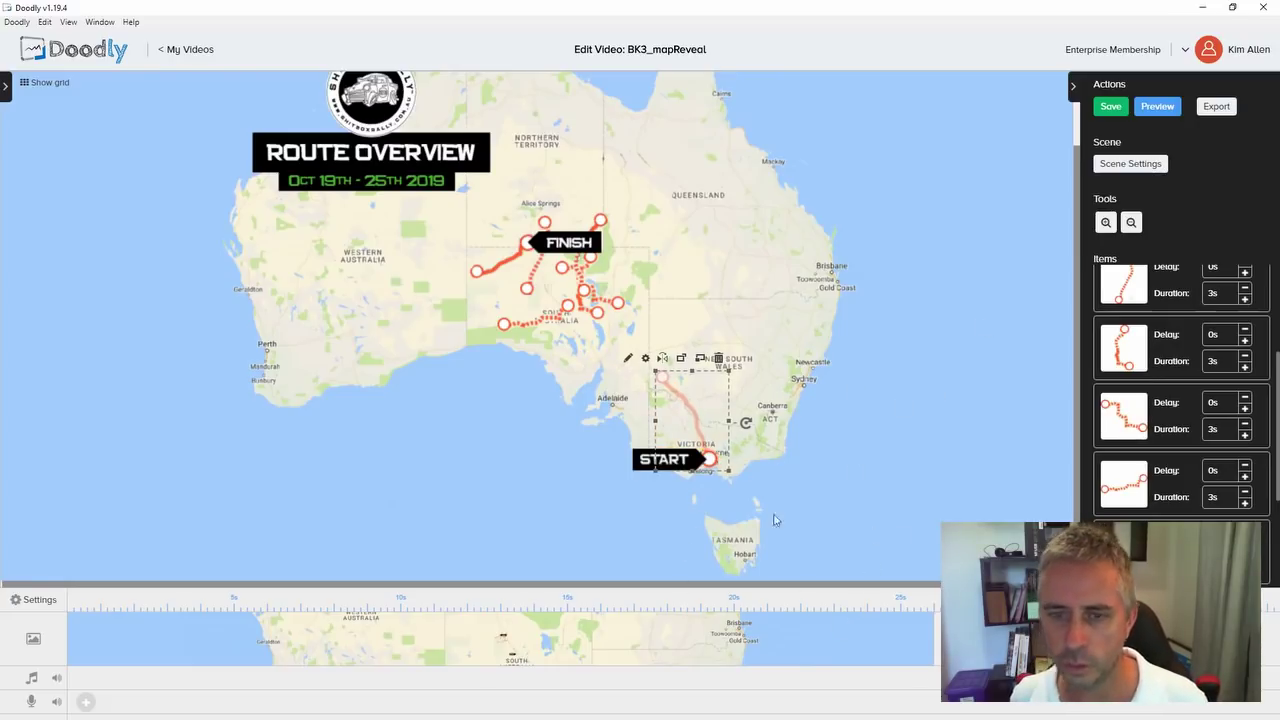
- Set the first route segment's opacity back to 100% in its asset settings and apply it
click(645, 358)
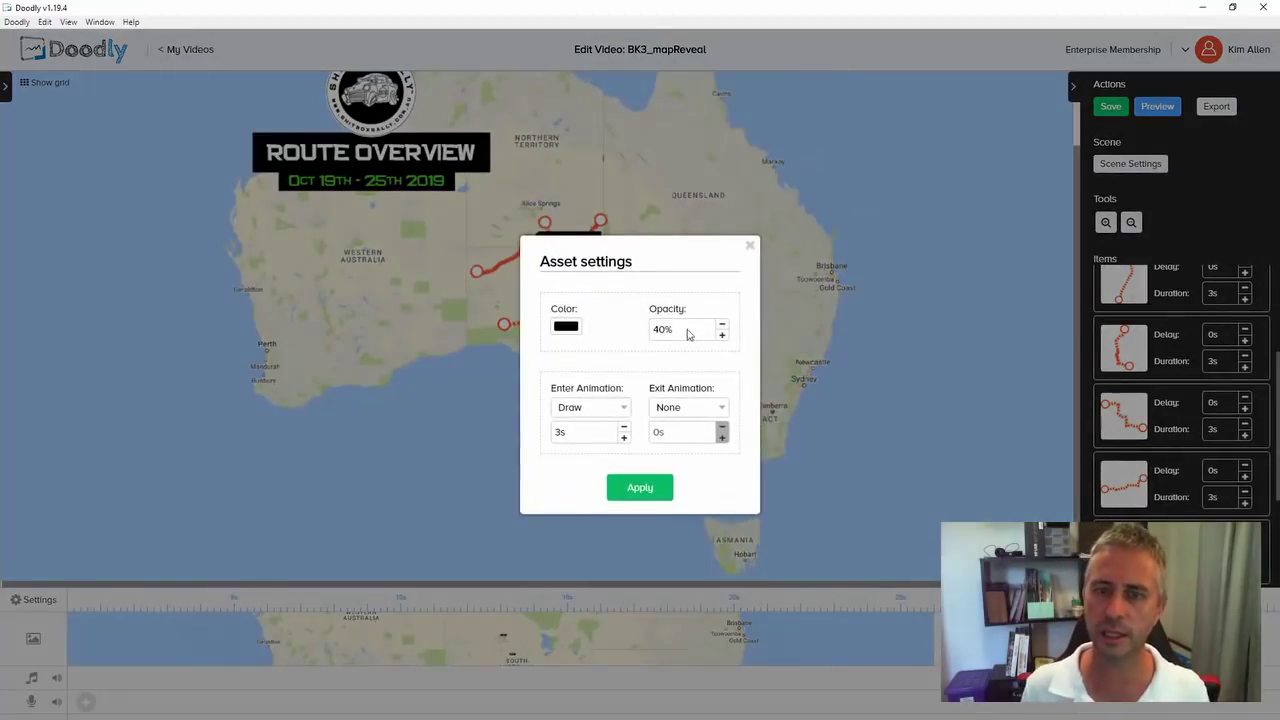
drag(690, 333, 655, 343)
text(100)
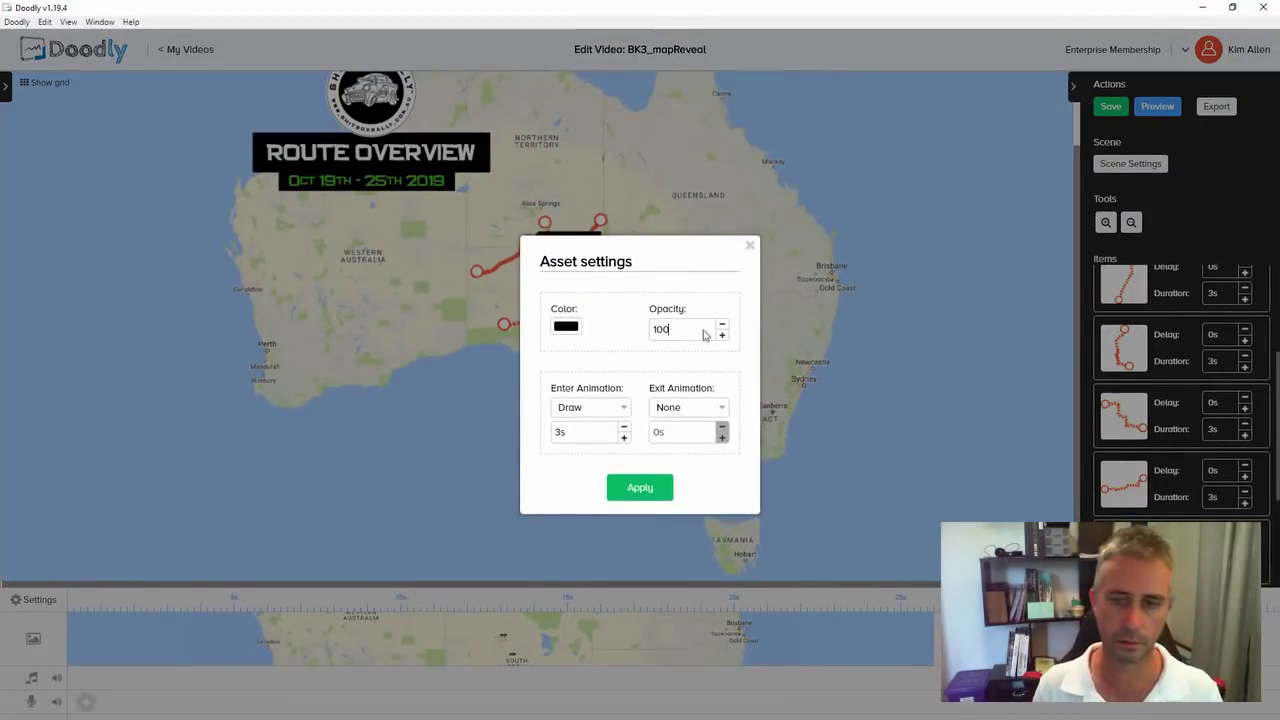
click(644, 488)
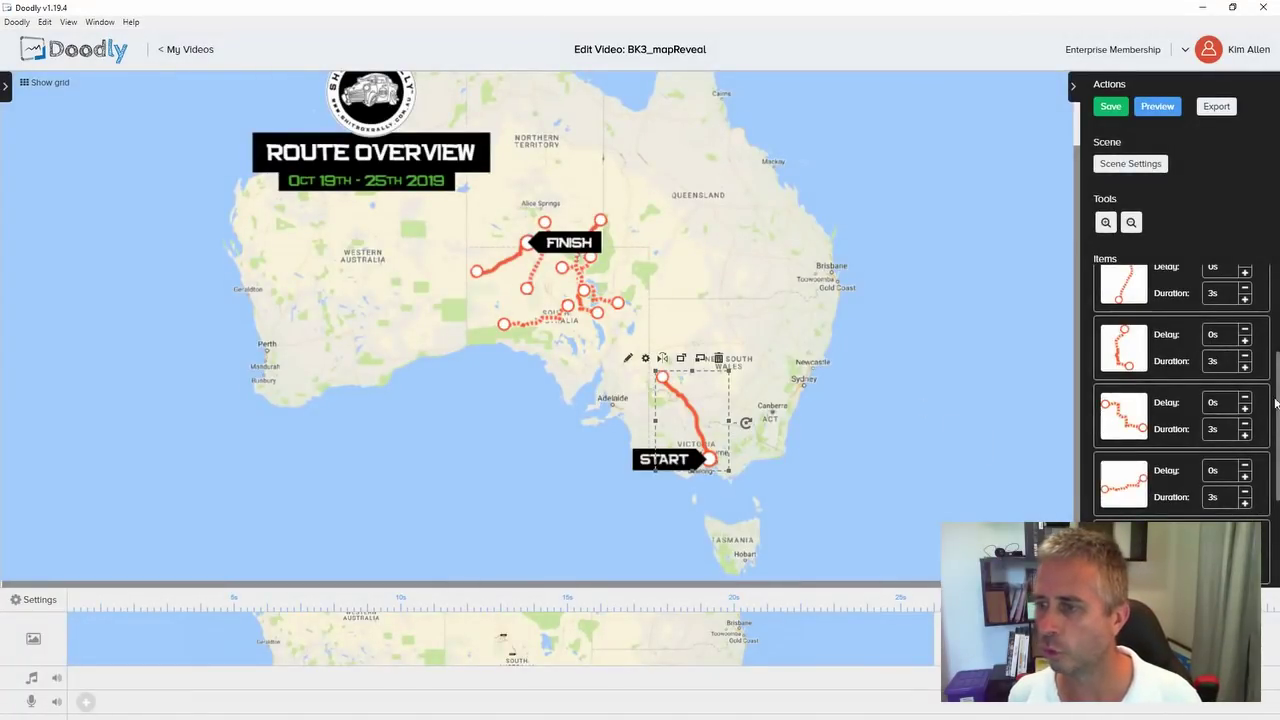
- Move the START prop back ahead of the first route segment in the item order
scroll(1277, 403, up, 3)
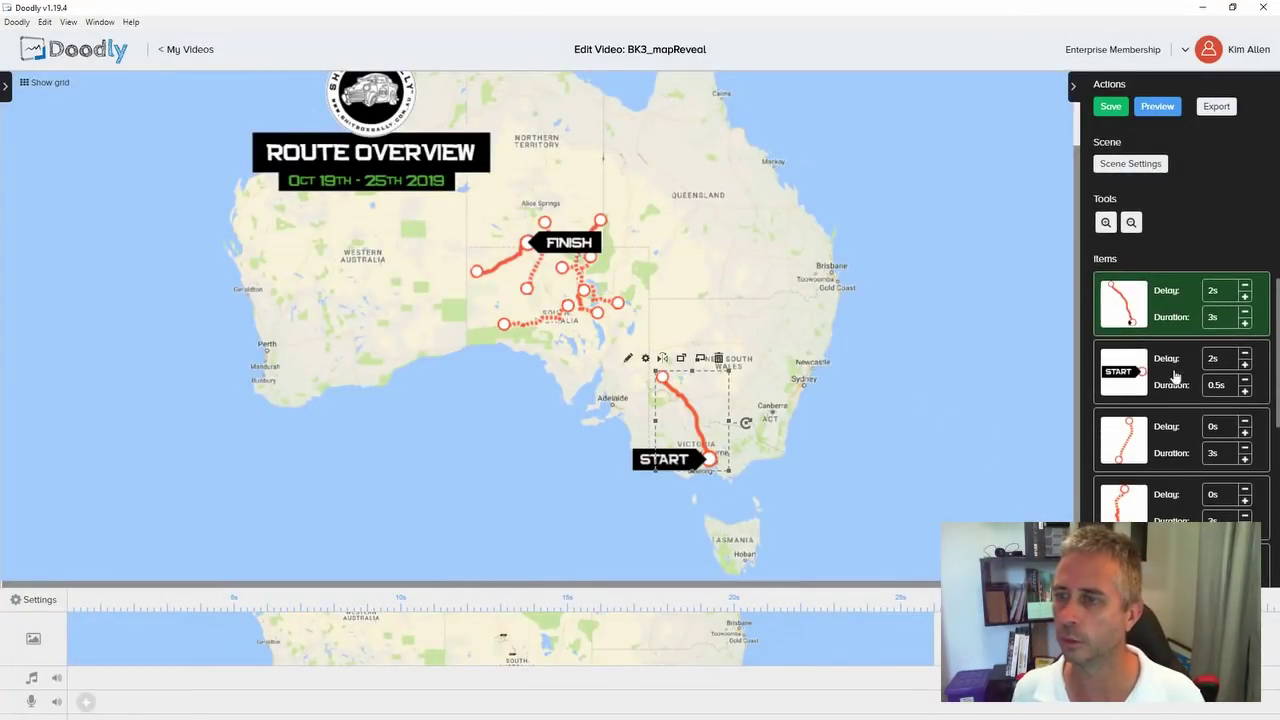
click(1168, 378)
drag(1168, 378, 1165, 330)
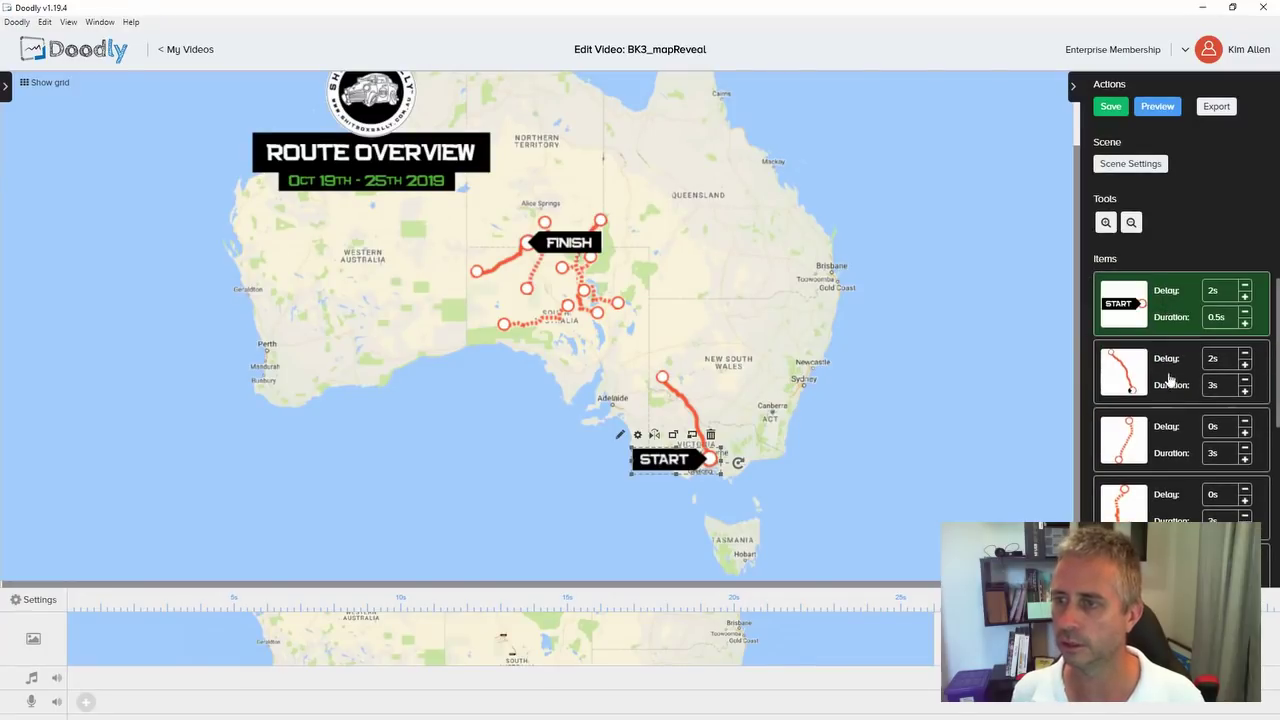
- Open the first route segment, asset BK3_02, for editing its reveal path
click(679, 398)
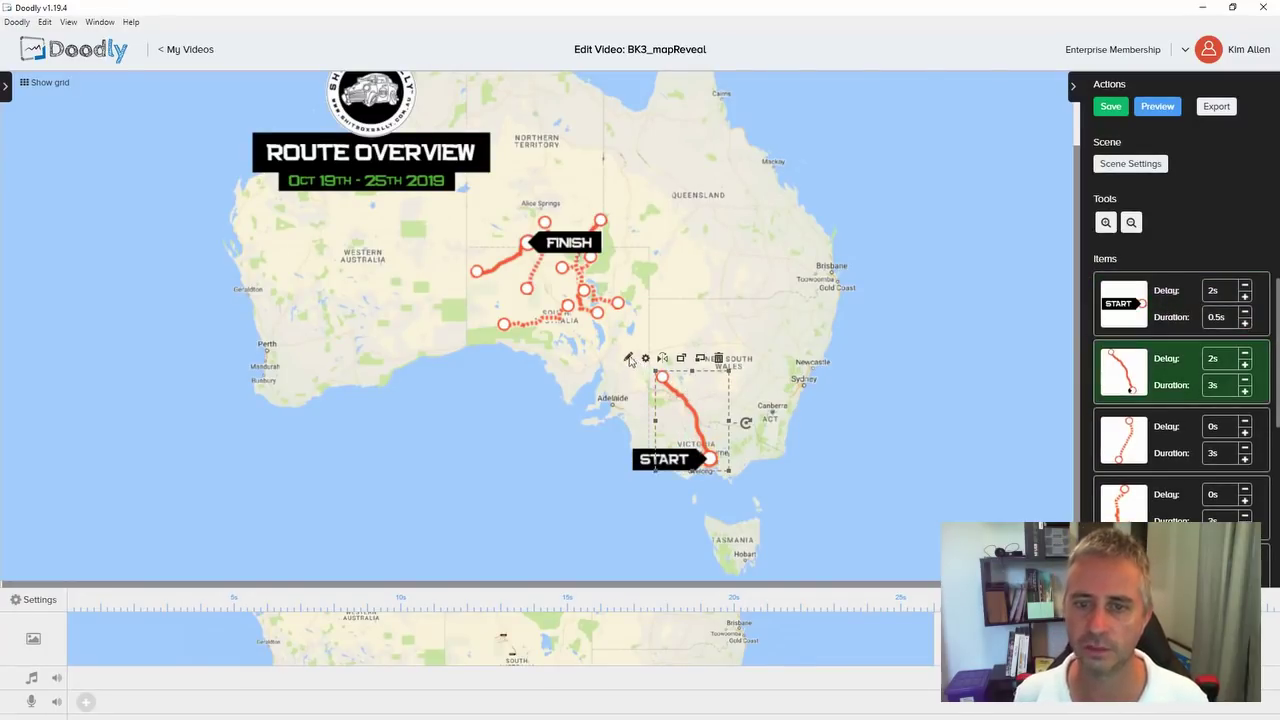
click(620, 358)
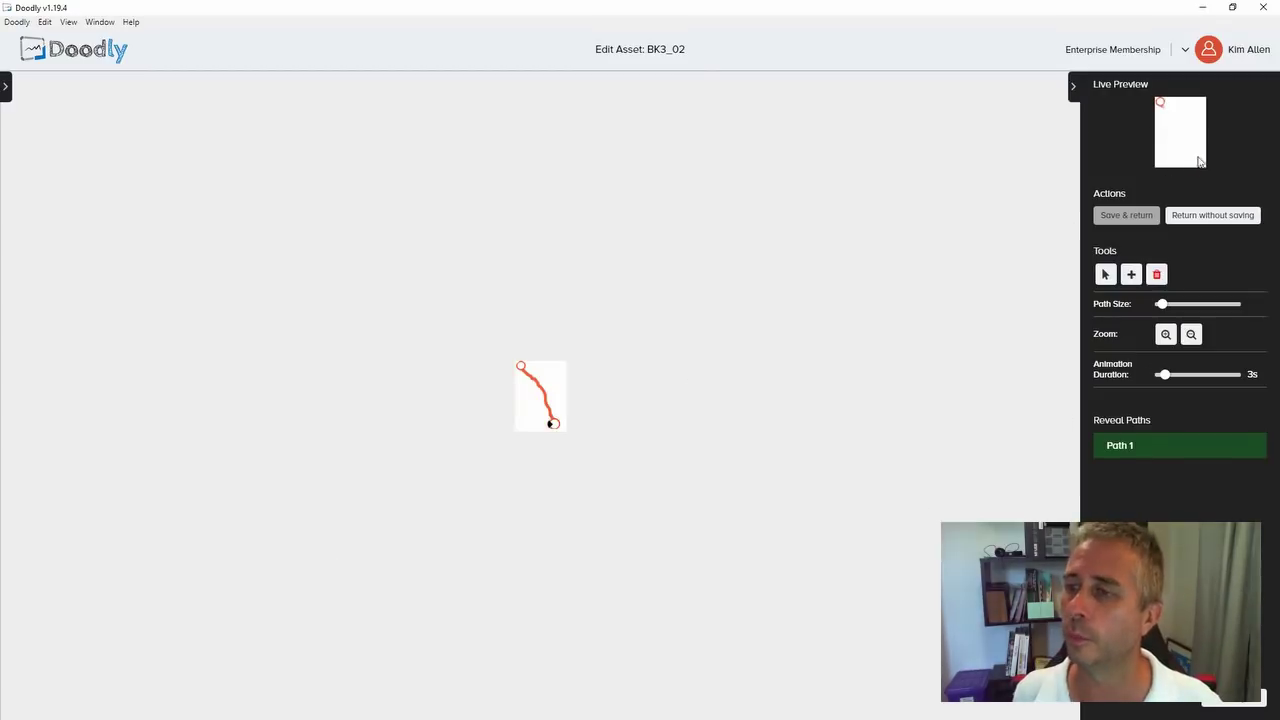
click(1106, 276)
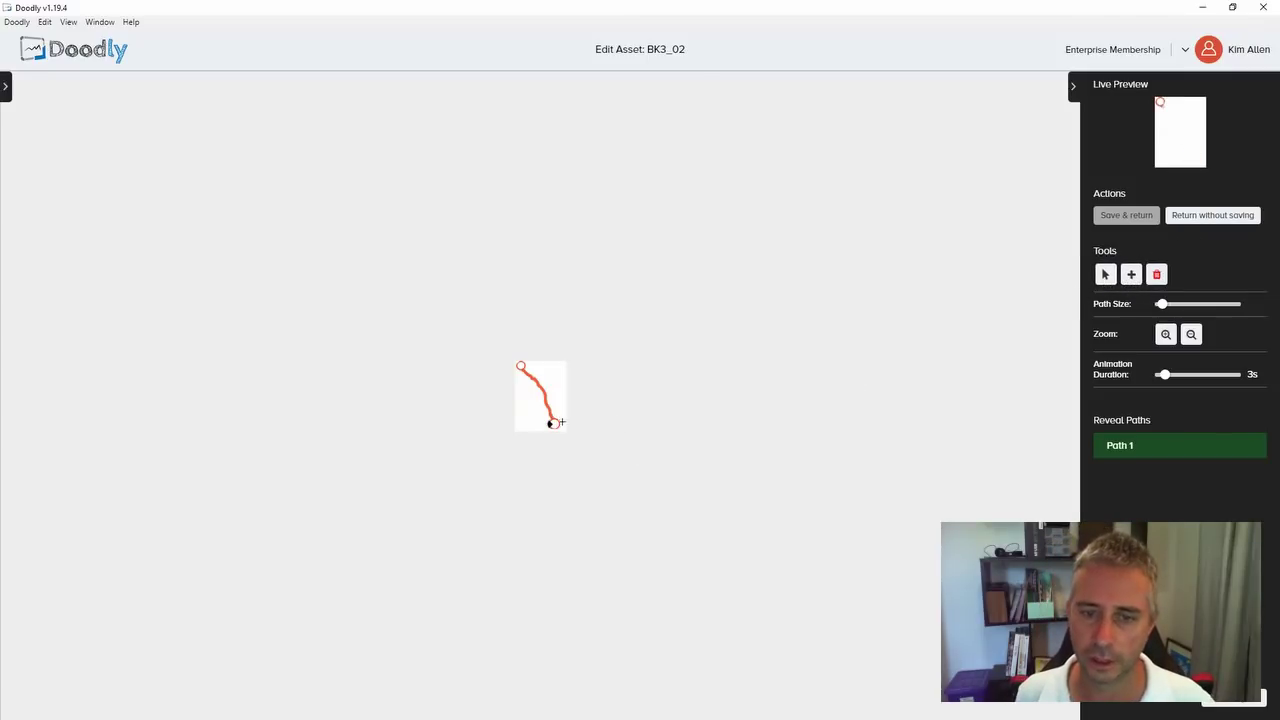
- Trace the BK3_02 reveal path along the route line, starting at the START-end circle and ending at the far circle
click(1162, 334)
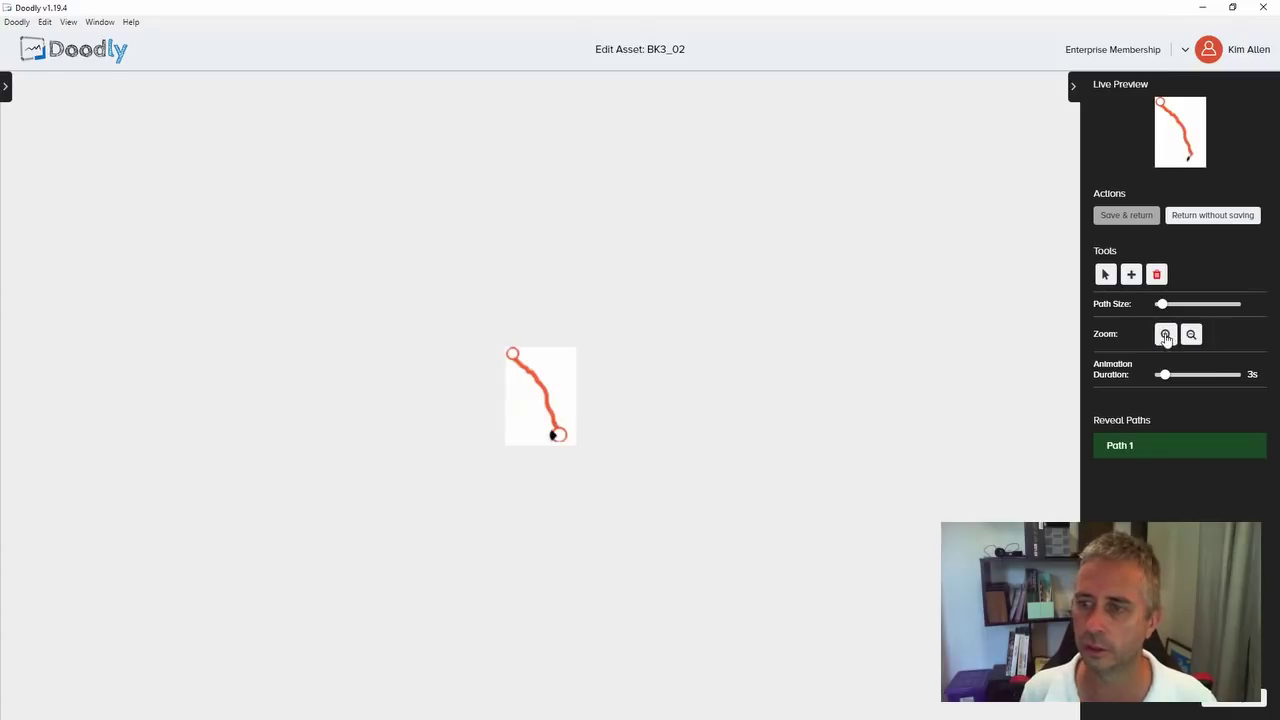
click(1164, 335)
click(1164, 335)
click(1165, 335)
click(1167, 336)
click(1168, 336)
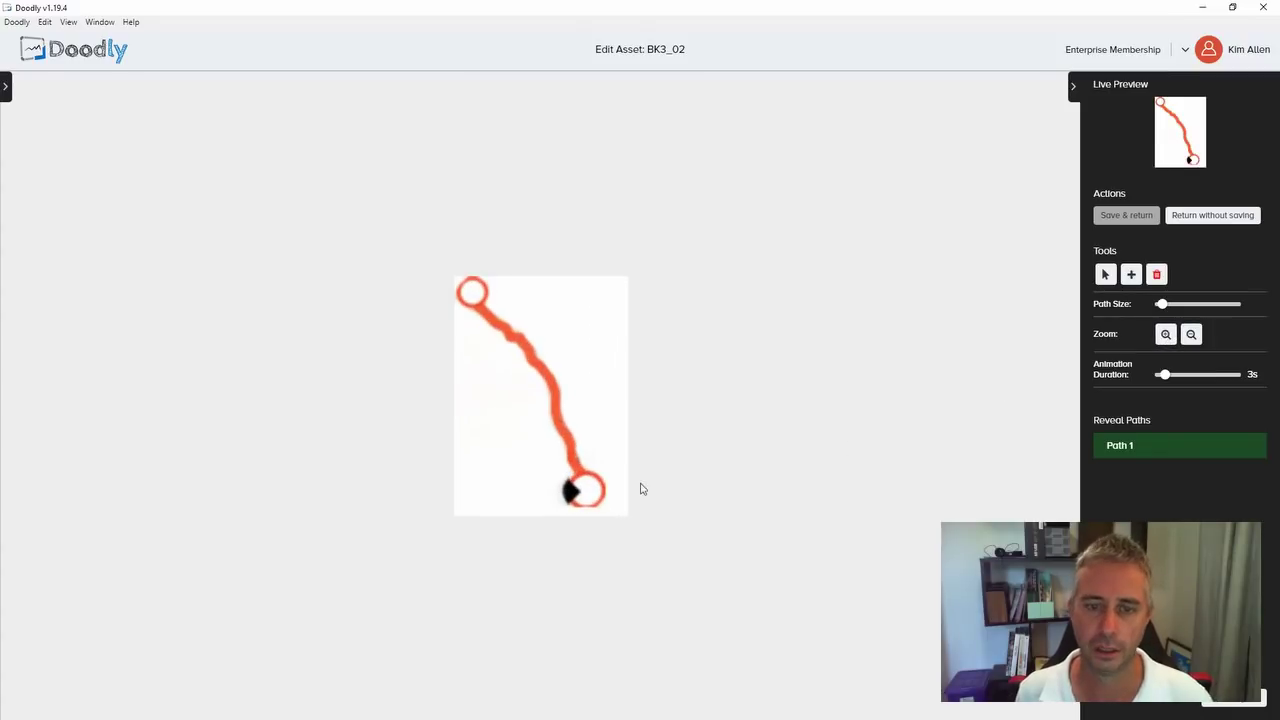
click(582, 477)
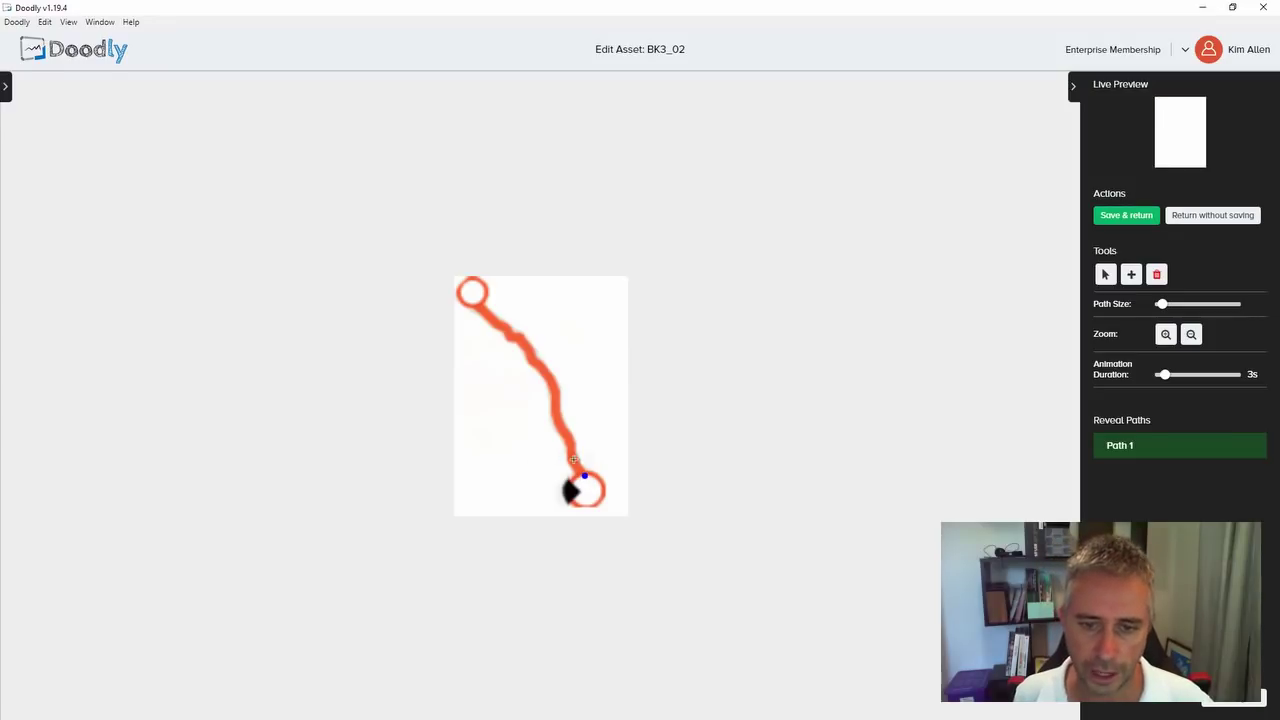
click(557, 418)
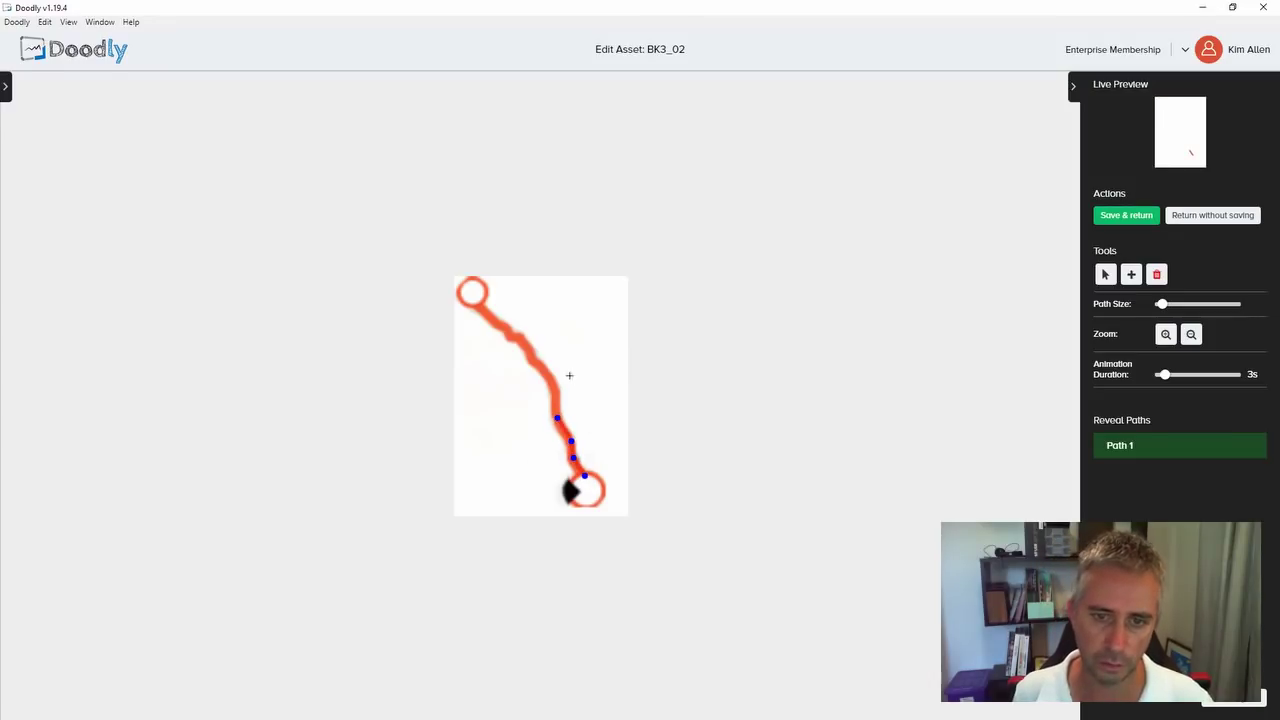
click(557, 390)
click(539, 365)
click(526, 345)
click(500, 327)
click(478, 306)
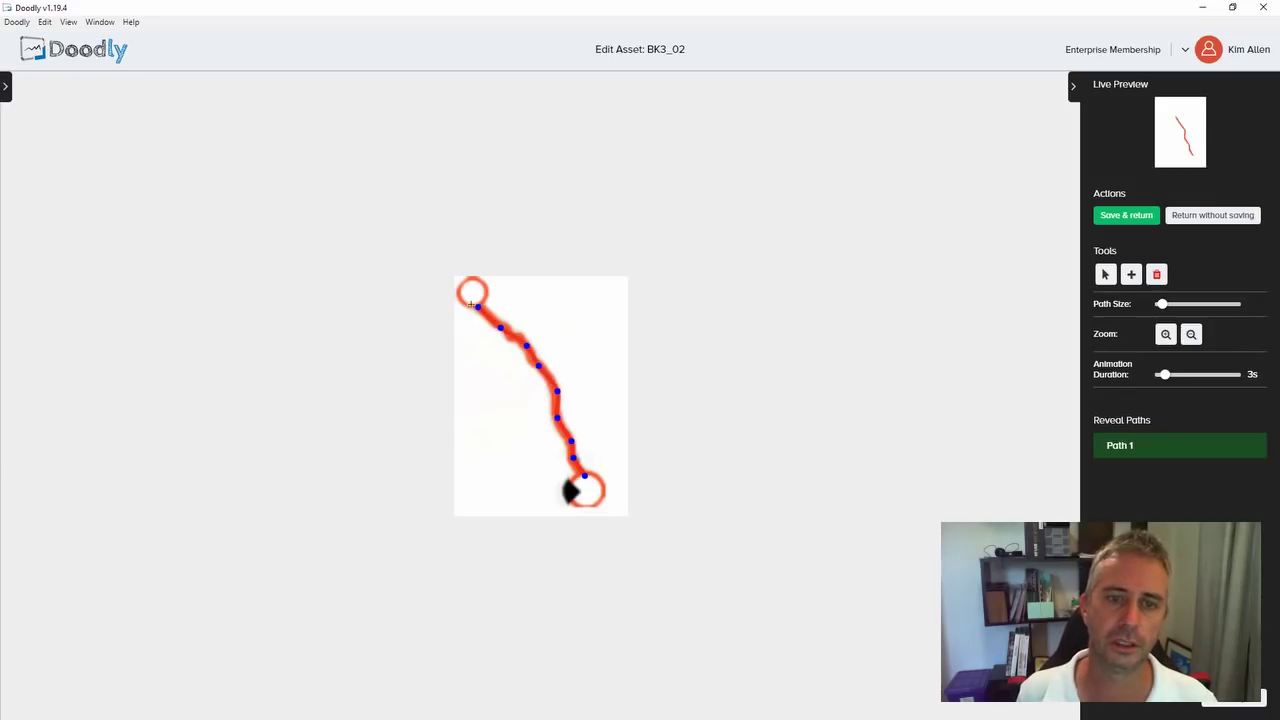
- Extend the BK3_02 reveal path around the far circle, widen the path to cover the whole line, and save the asset
click(477, 279)
click(486, 295)
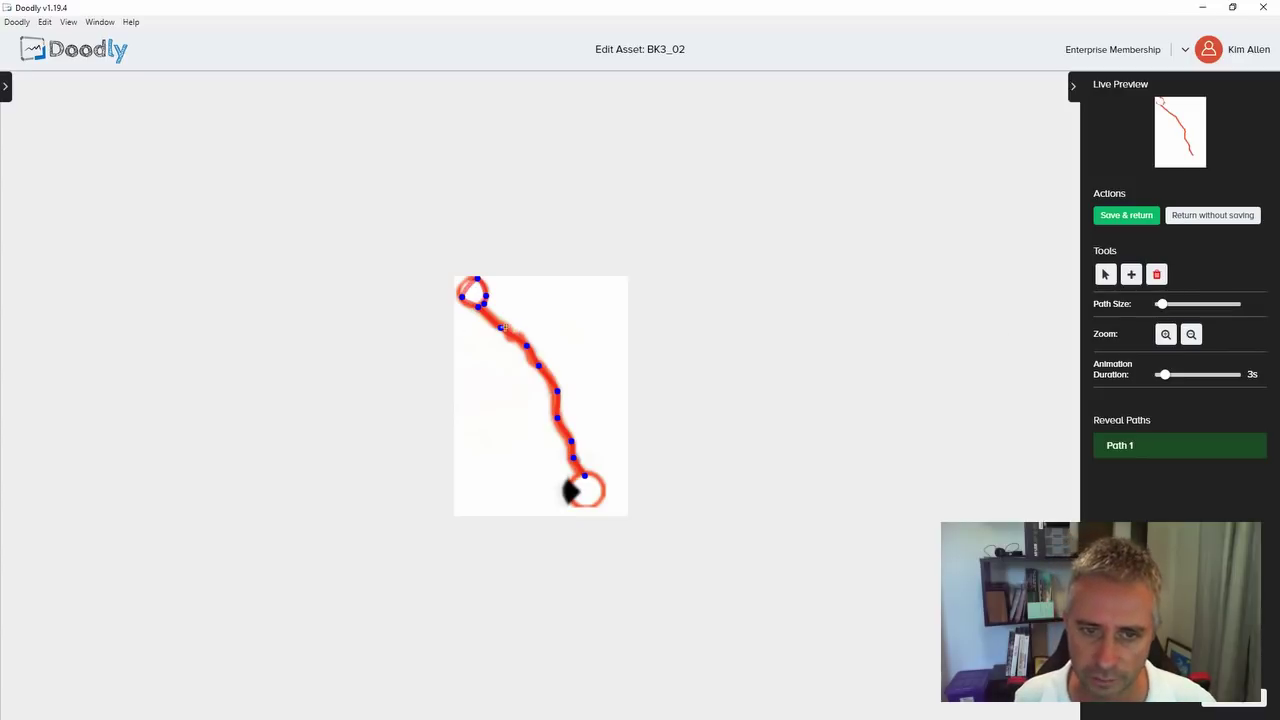
drag(1165, 312, 1189, 307)
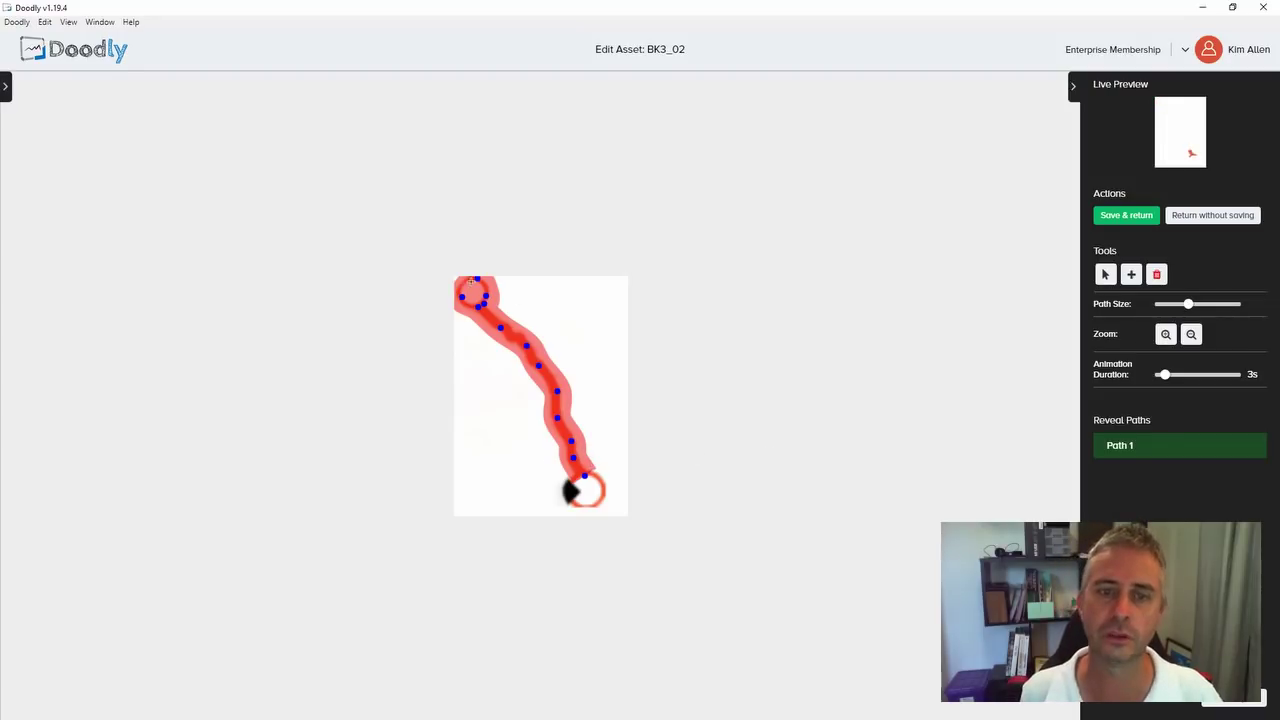
click(1142, 216)
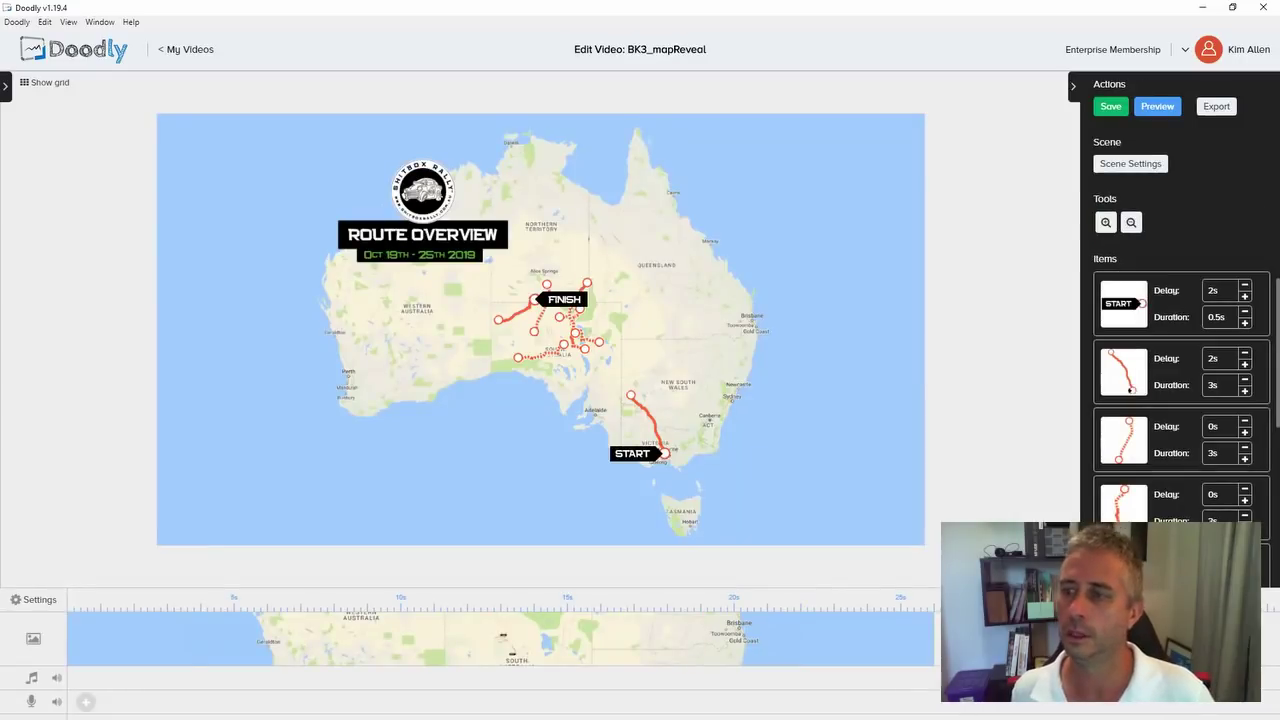
- Set the first route segment's duration to 0.5s
click(1245, 381)
double_click(1245, 381)
click(1245, 381)
click(1245, 381)
click(1245, 381)
click(1245, 381)
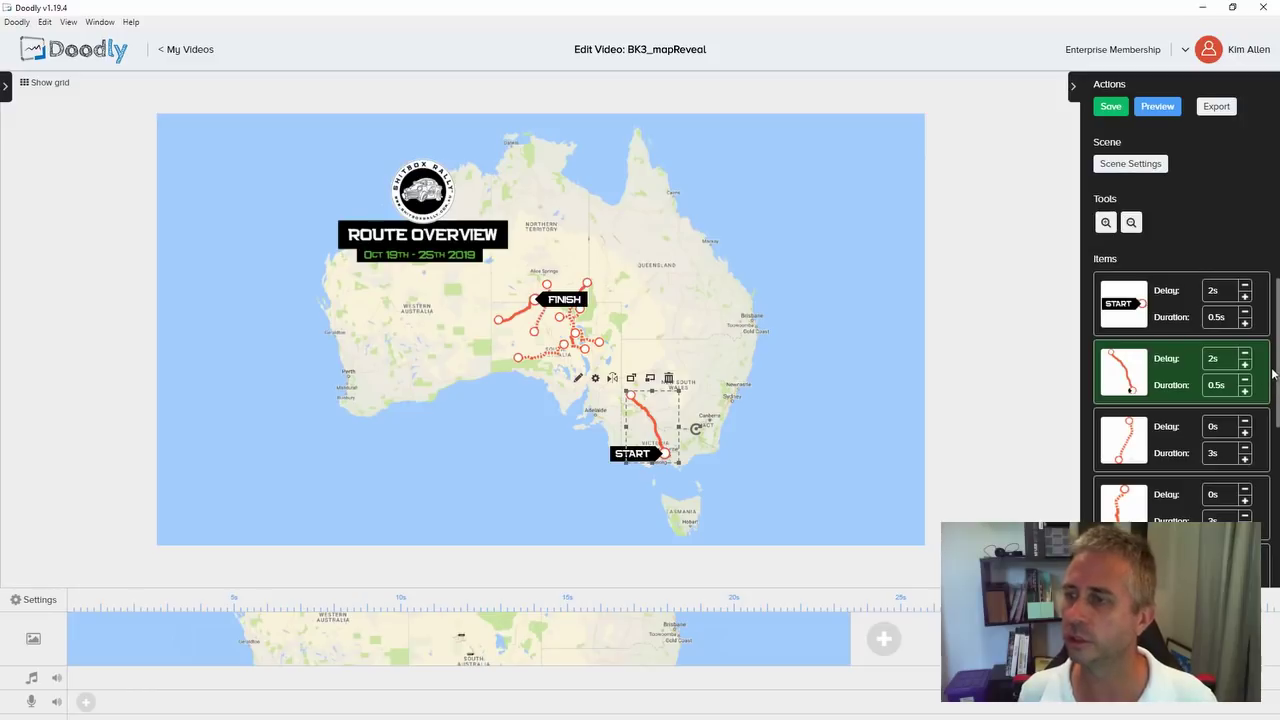
- Set the dotted route segment BK3_03 to a 2s delay and a 0.5s duration
scroll(1172, 338, down, 3)
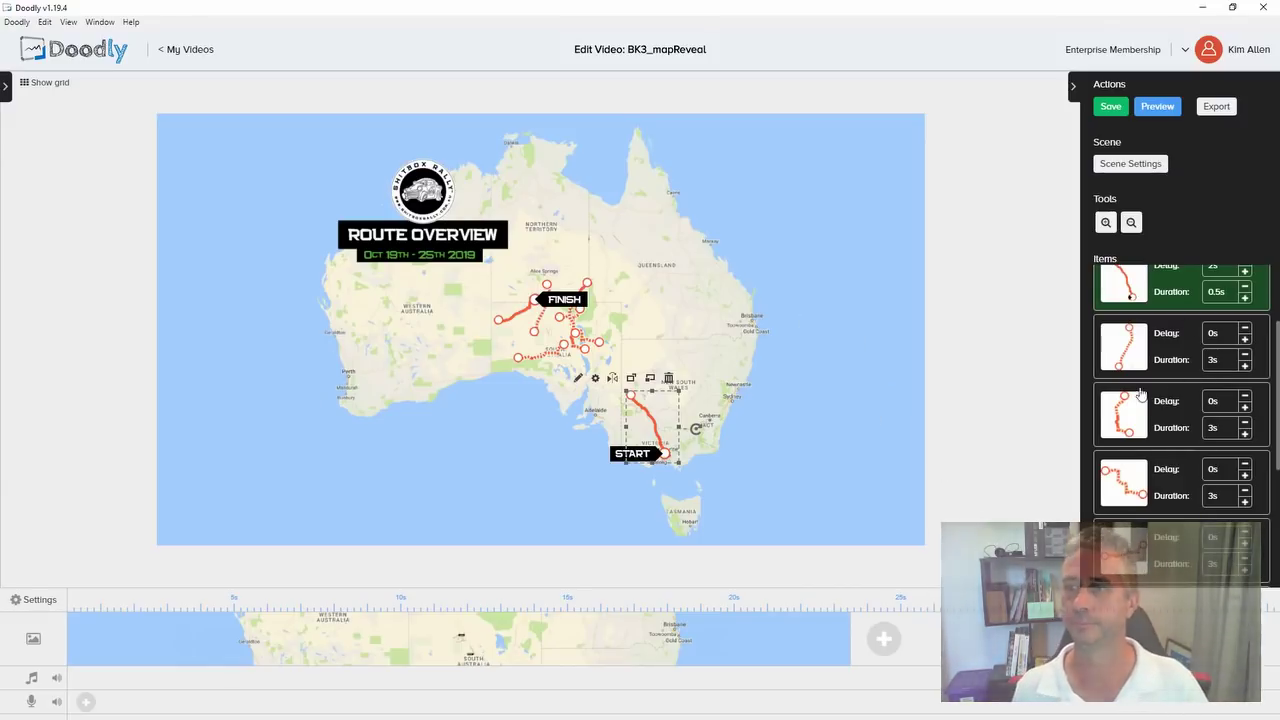
click(1245, 330)
click(1245, 330)
- Position the BK3_03 segment on the map so its lower circle meets the first route segment's upper end
scroll(1276, 363, up, 1)
click(470, 267)
click(640, 486)
click(1105, 222)
click(1105, 222)
click(706, 285)
click(640, 487)
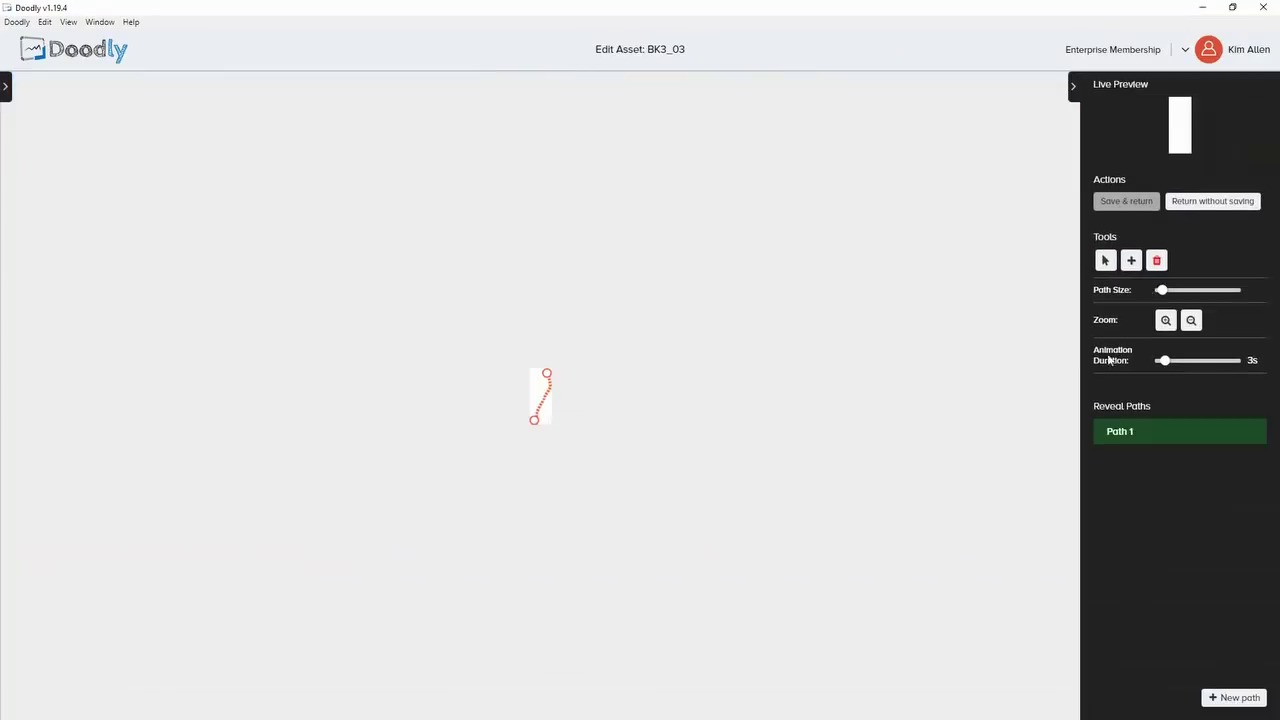
- Redraw the BK3_03 reveal path in travel direction, widen it to cover the dotted line, and save the asset
click(689, 284)
drag(1161, 290, 1191, 290)
click(1126, 201)
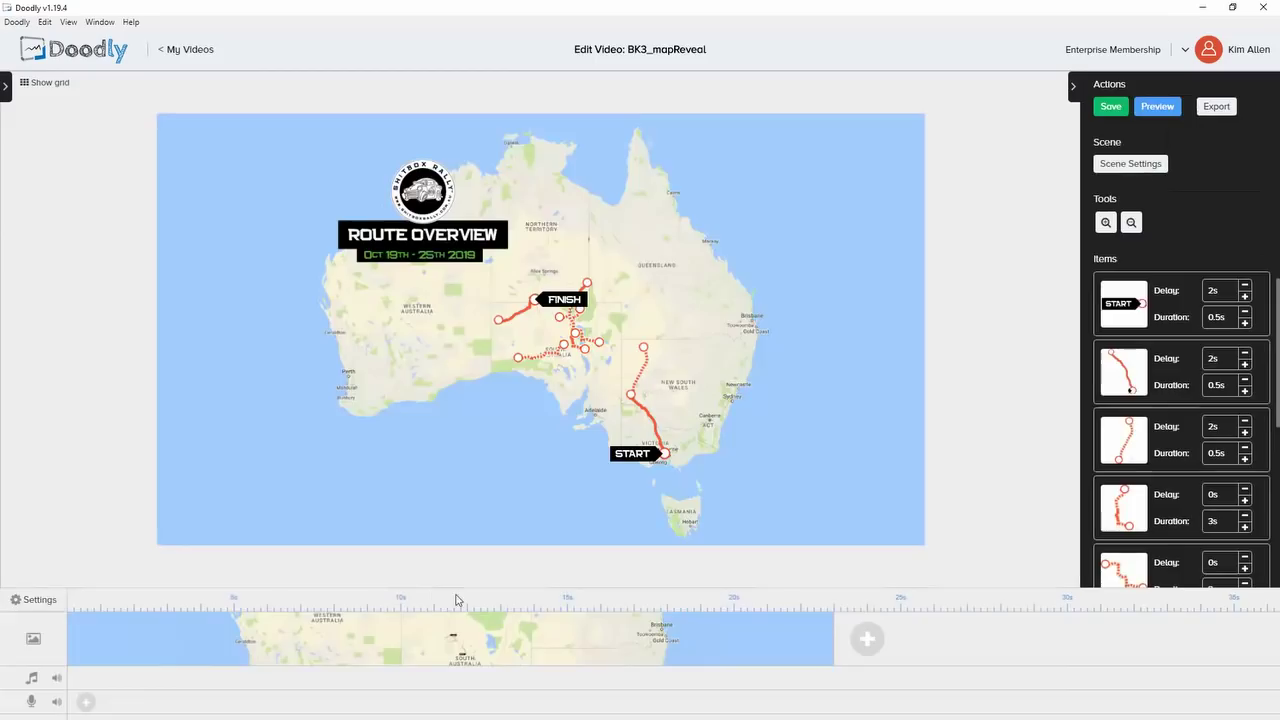
- Place the BK3_04 segment after START and BK3_02 in the item order and align its lower circle with BK3_03's upper end
scroll(1250, 354, up, 1)
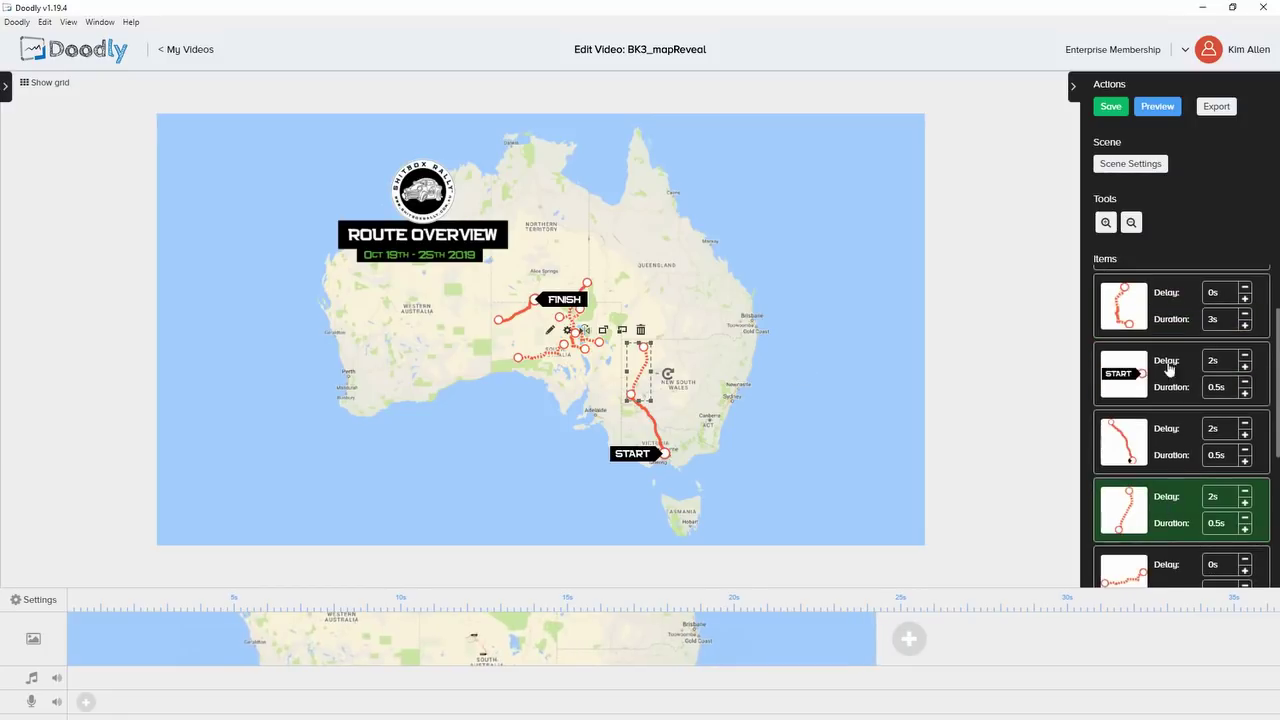
click(576, 355)
click(640, 330)
click(567, 289)
click(640, 487)
click(567, 289)
click(640, 486)
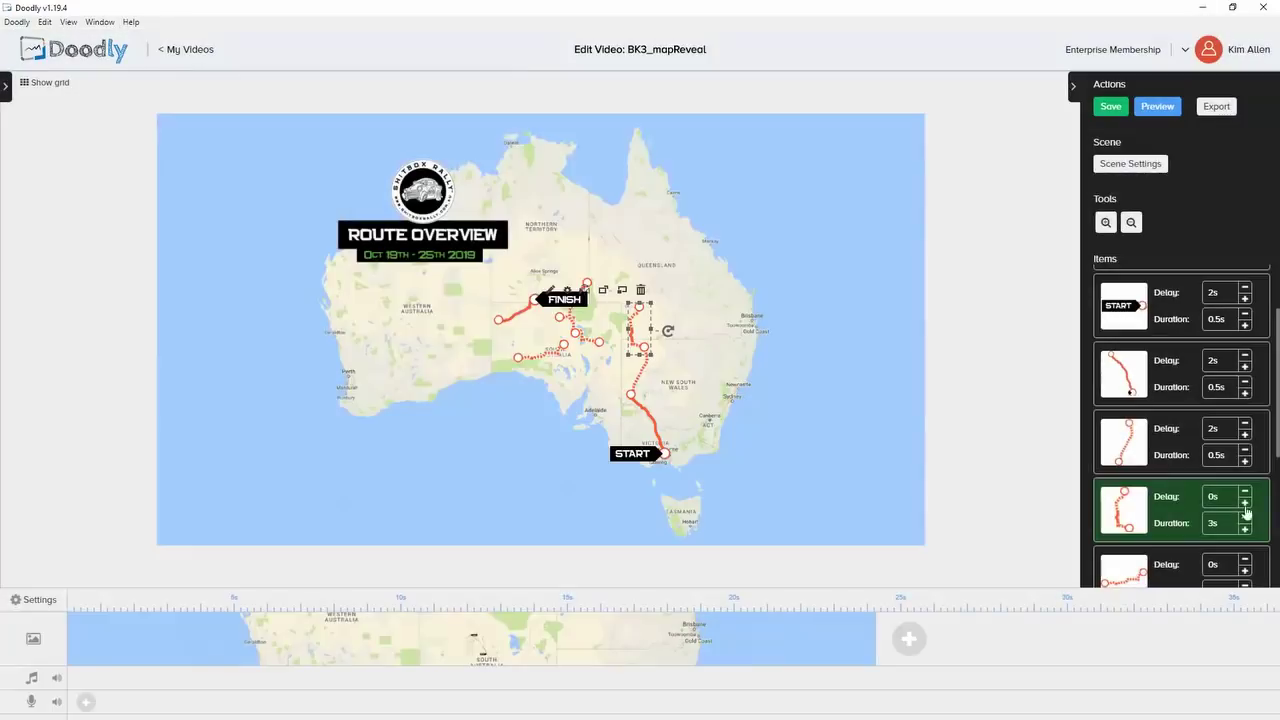
- Give BK3_04 a 2s delay and 0.5s duration, redraw its reveal path in travel direction, and save the asset
click(1245, 503)
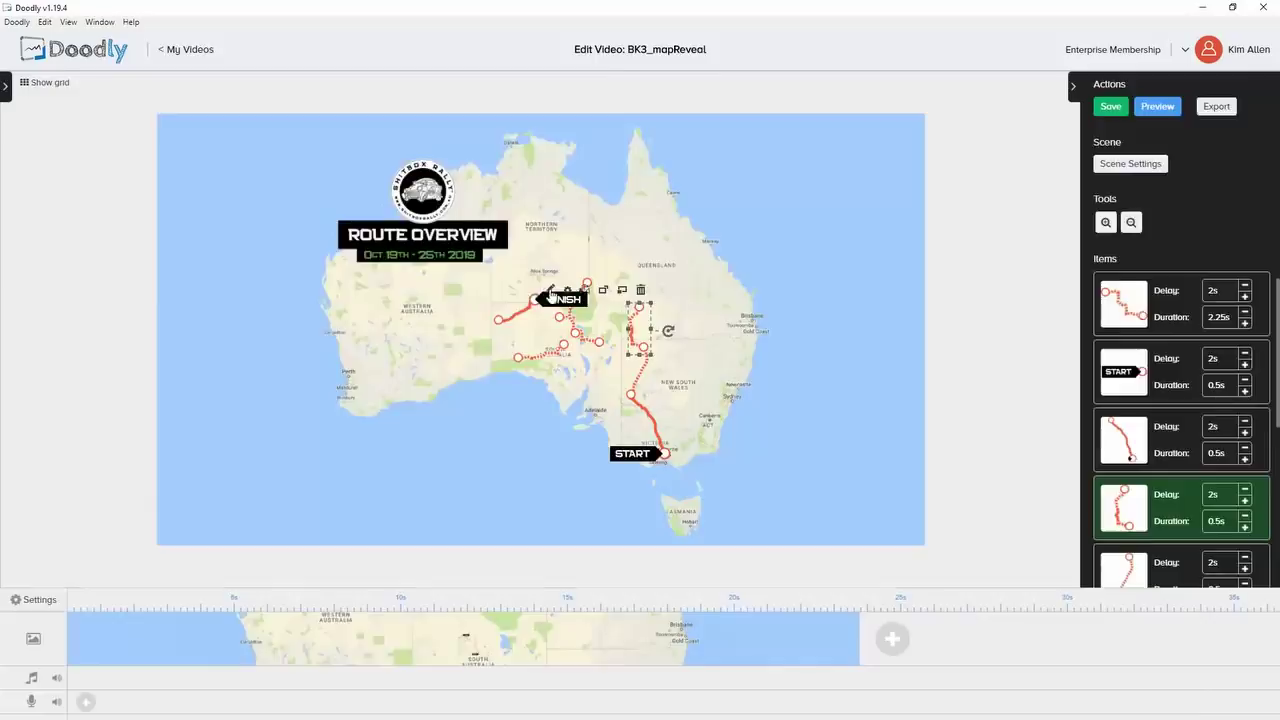
click(548, 289)
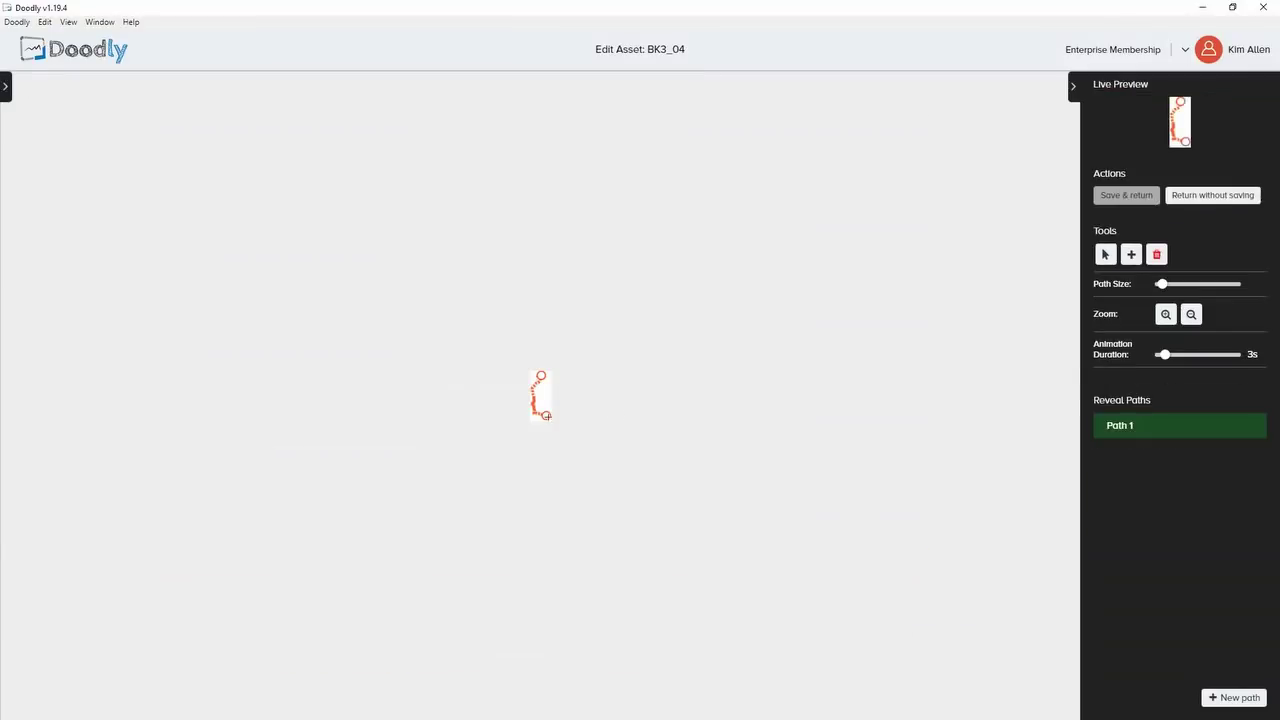
click(1127, 195)
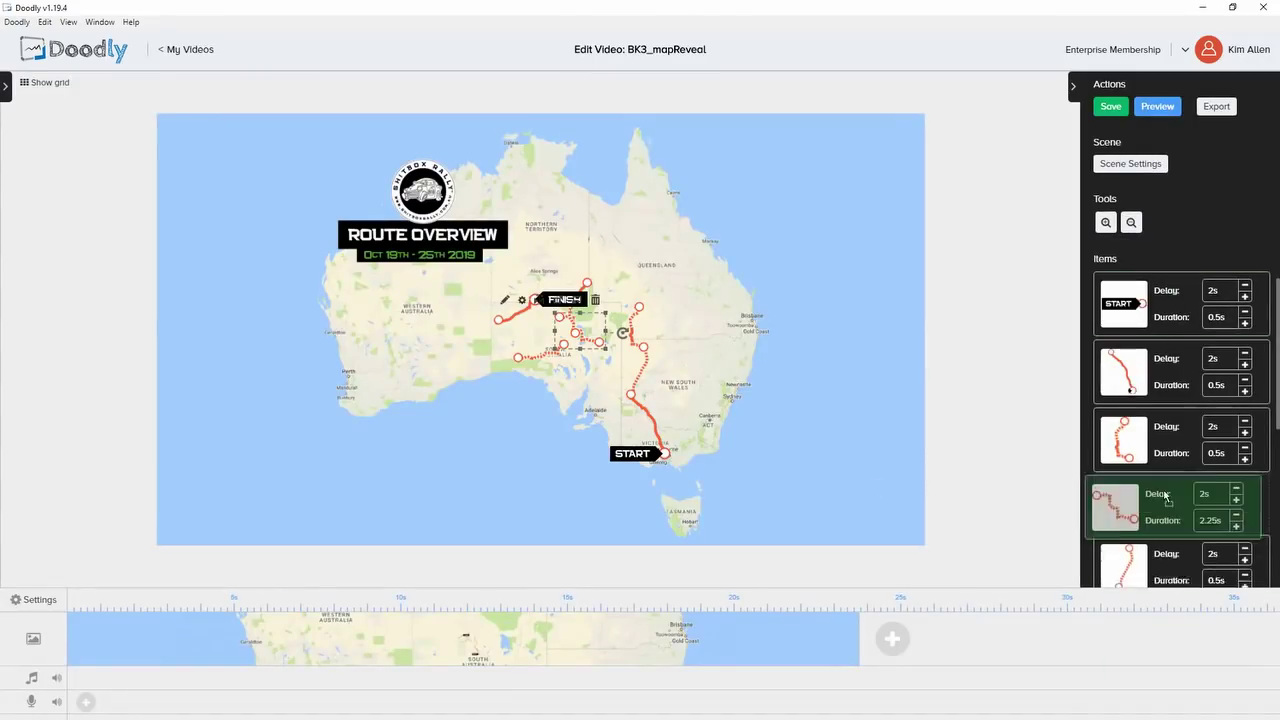
- Move BK3_05 after the earlier route segments in the item order and align its lower-right circle with BK3_04's upper end
drag(1165, 497, 1160, 345)
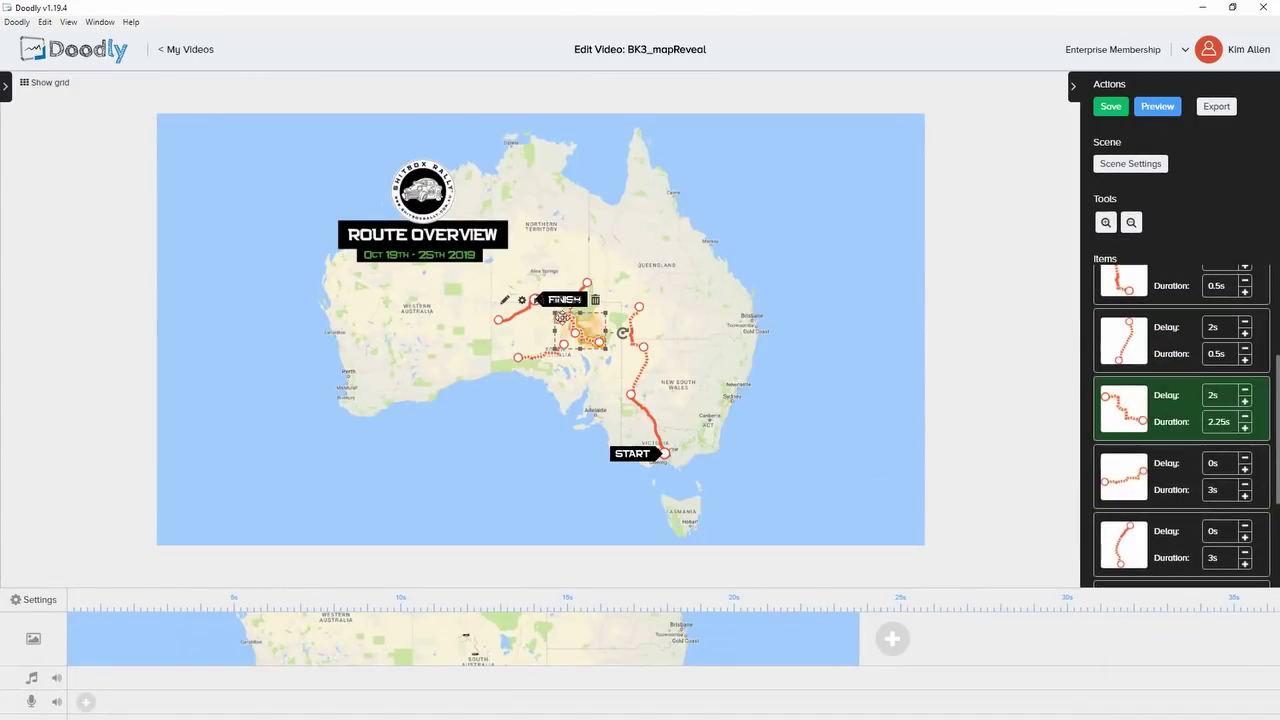
click(563, 265)
click(713, 289)
click(563, 265)
click(640, 450)
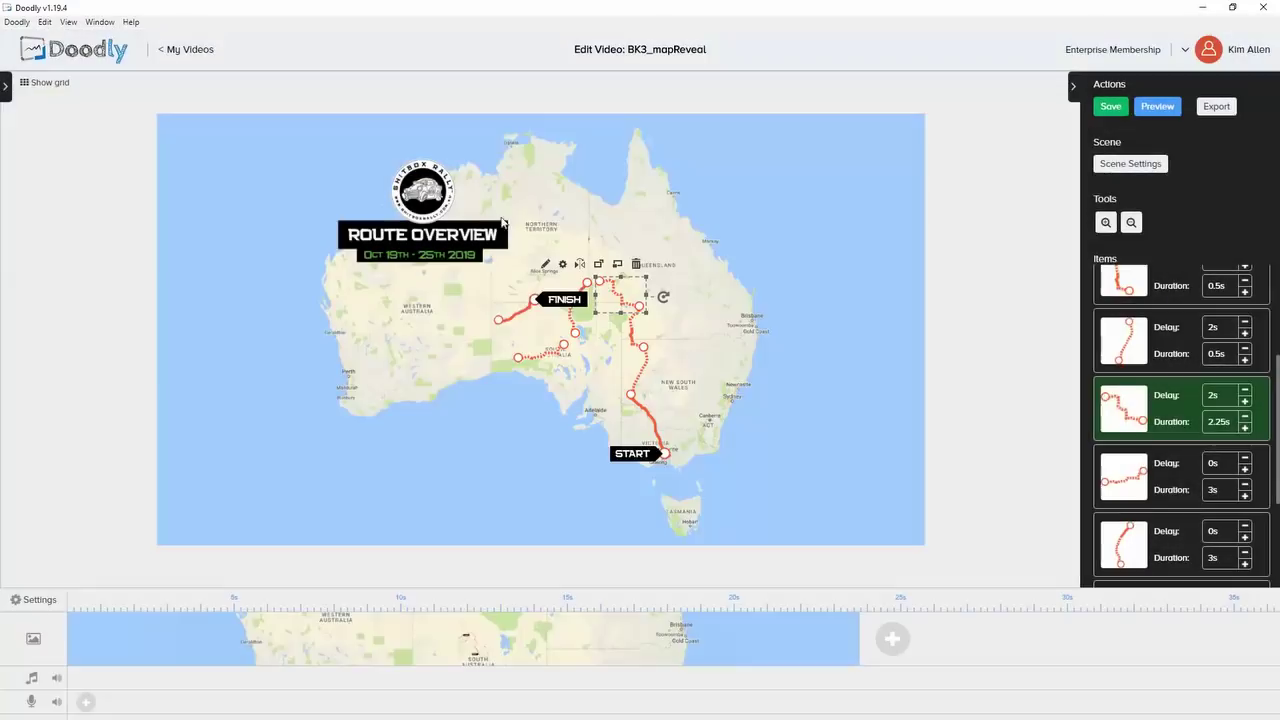
- Set the BK3_05 segment's duration to 0.5s
click(1245, 414)
click(1245, 414)
click(1245, 414)
click(1245, 309)
click(1245, 309)
click(1245, 309)
click(1245, 309)
- Position the BK3_06 segment on the map so it continues eastward from BK3_05's western circle
click(1178, 399)
click(569, 250)
click(795, 386)
click(566, 255)
key(Escape)
- Set the BK3_06 segment's delay to 2s and its duration to 0.5s
click(1245, 356)
click(1245, 356)
click(1245, 356)
click(1245, 356)
click(1245, 356)
click(1245, 370)
click(1245, 370)
click(1245, 370)
click(1245, 370)
click(1245, 370)
- Align BK3_07's lower circle with BK3_06's eastern end, making the segment semi-transparent for the alignment and restoring full opacity
click(650, 232)
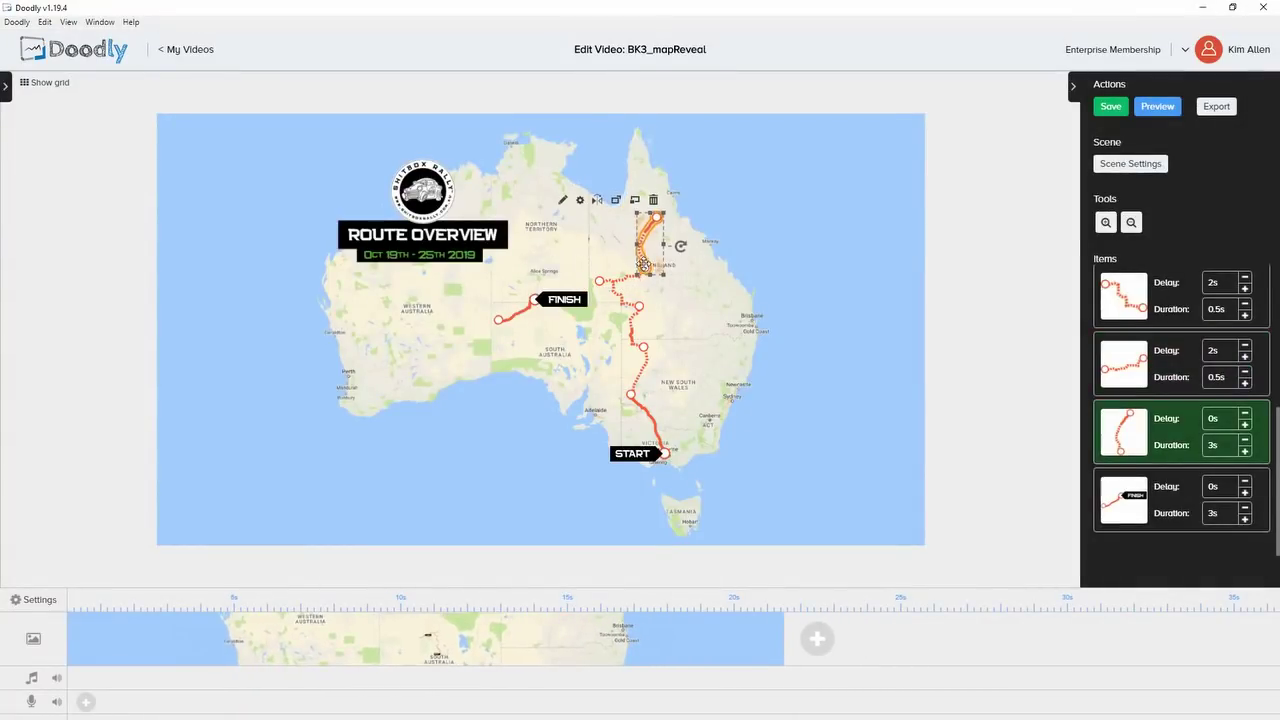
double_click(650, 232)
click(750, 247)
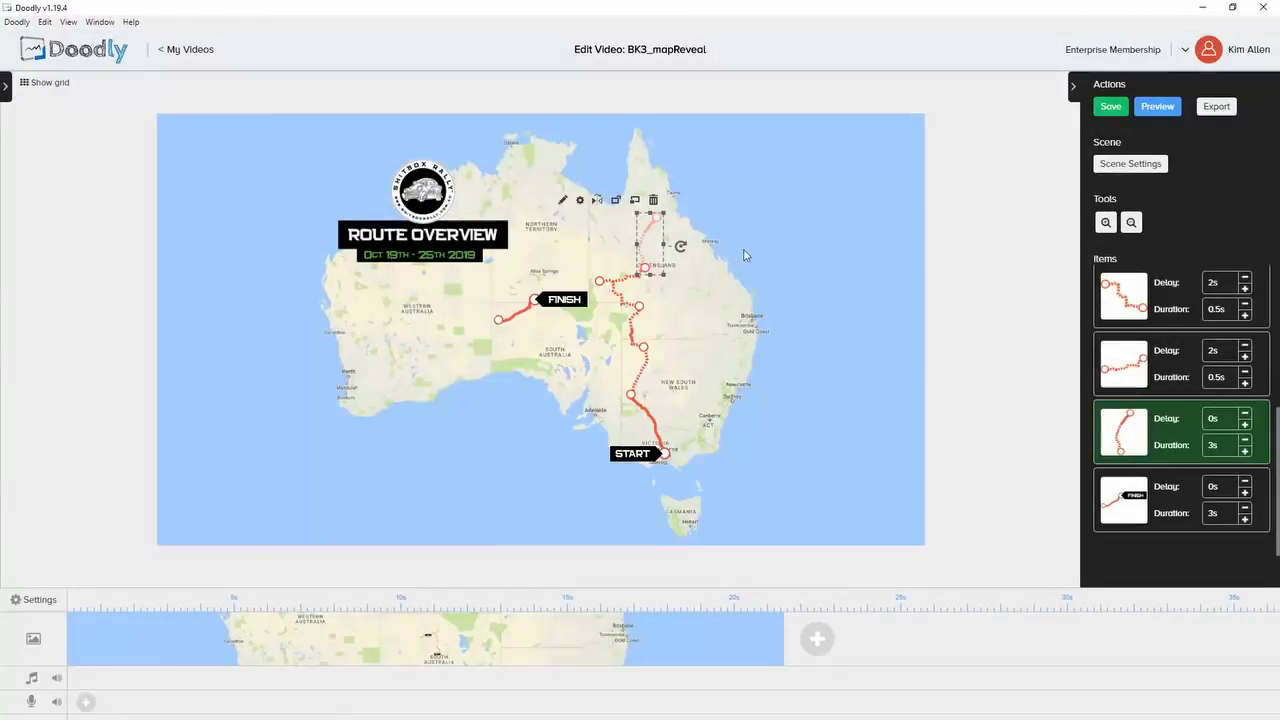
double_click(628, 230)
- Trace the BK3_07 reveal path from its lower circle to the upper one, widen the path, and save the asset
click(562, 200)
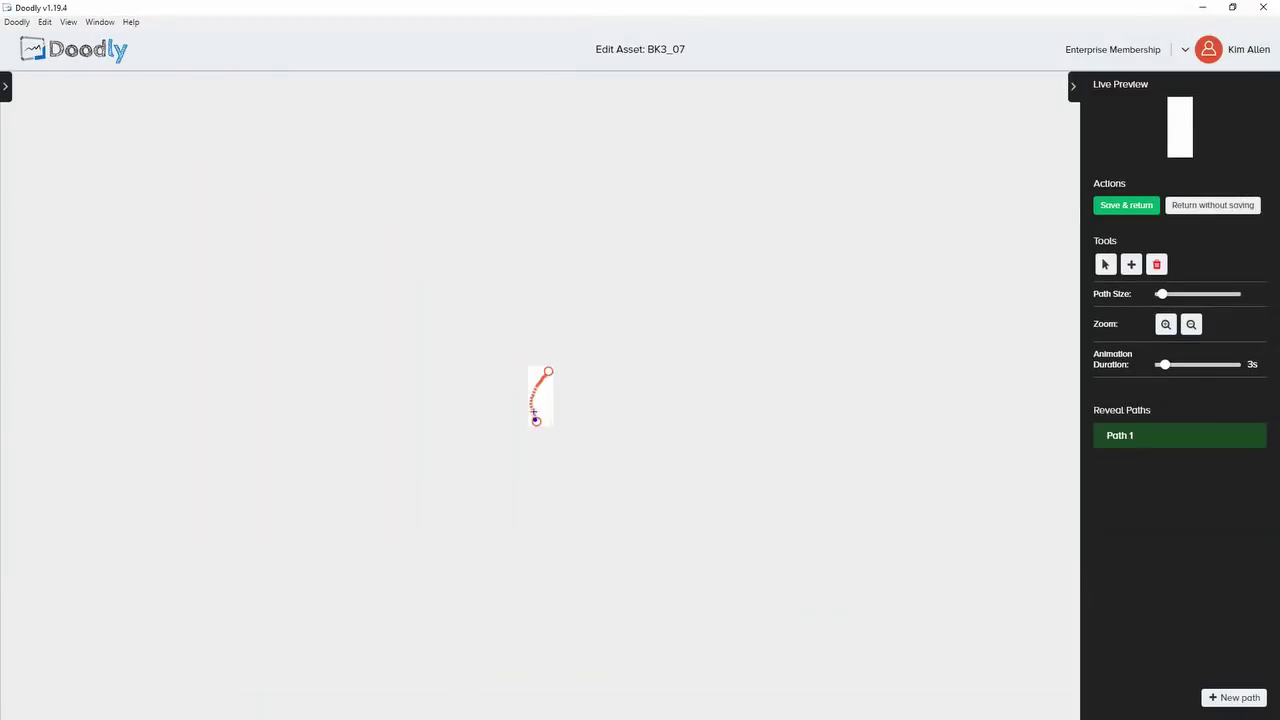
drag(1161, 294, 1200, 294)
click(1126, 205)
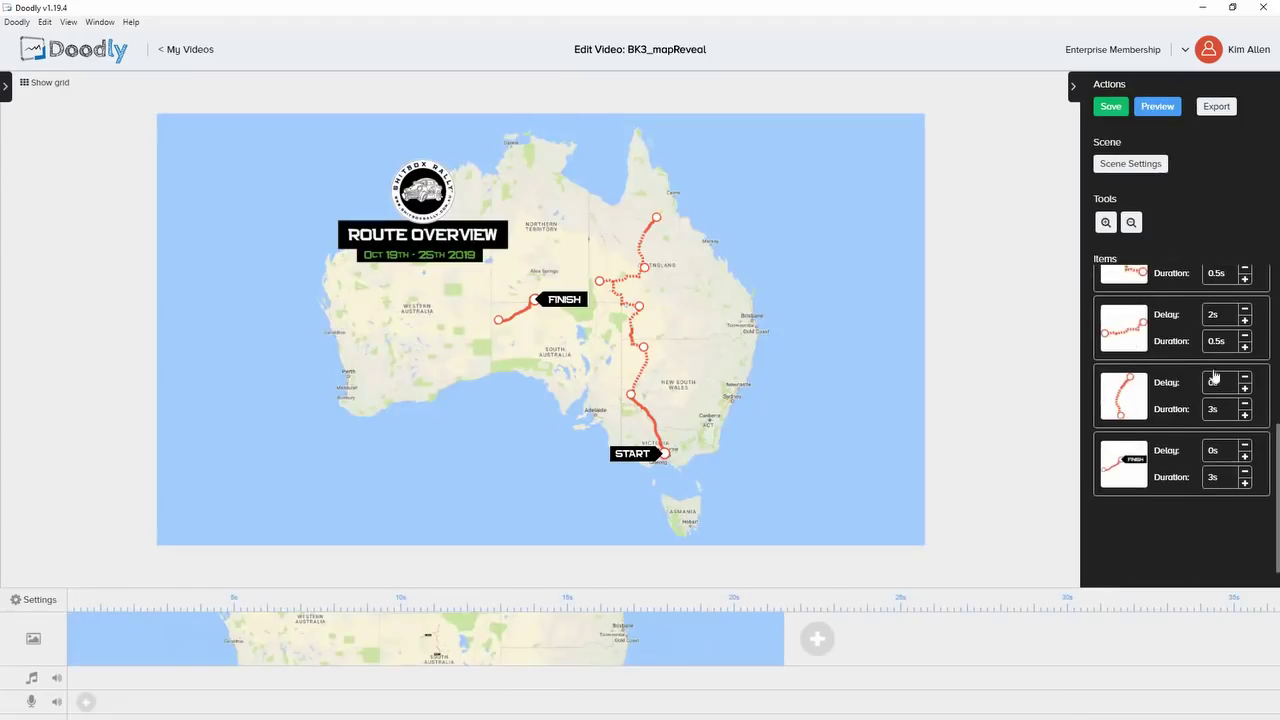
- Join the FINISH segment to BK3_07's upper circle, aligning it while semi-transparent and restoring its opacity to 100%
click(565, 299)
drag(565, 299, 699, 202)
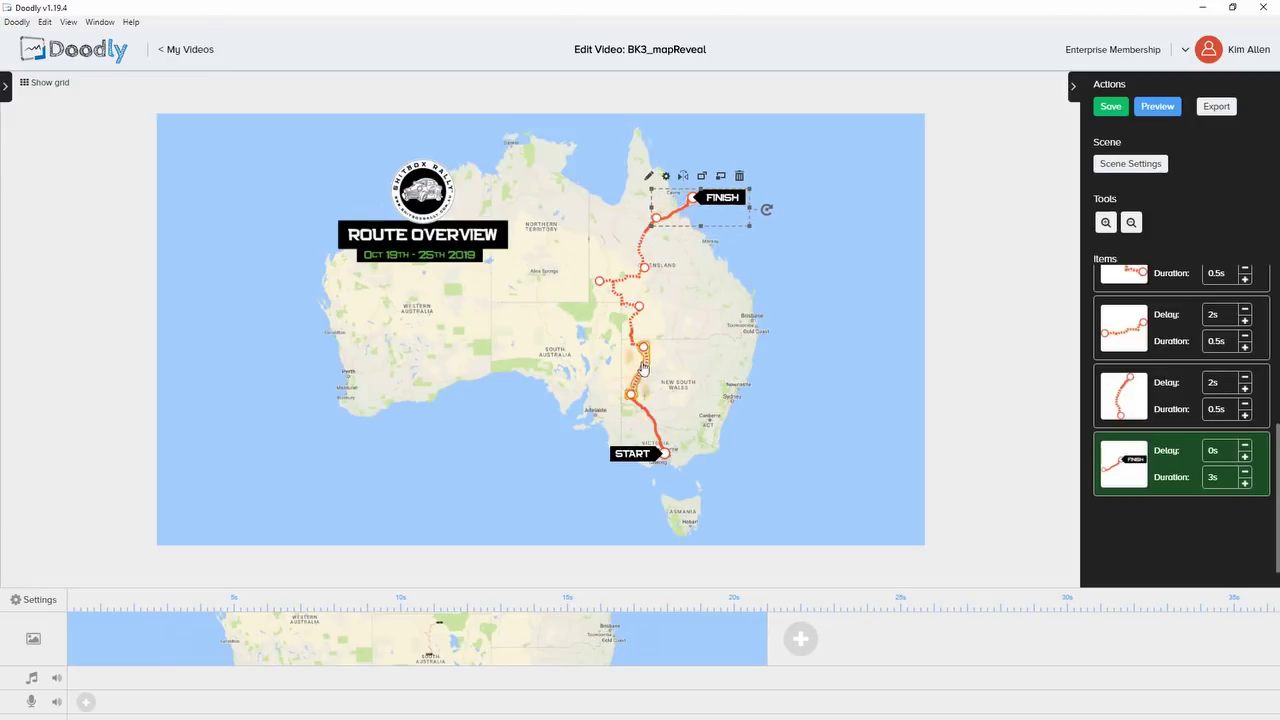
click(666, 176)
click(640, 487)
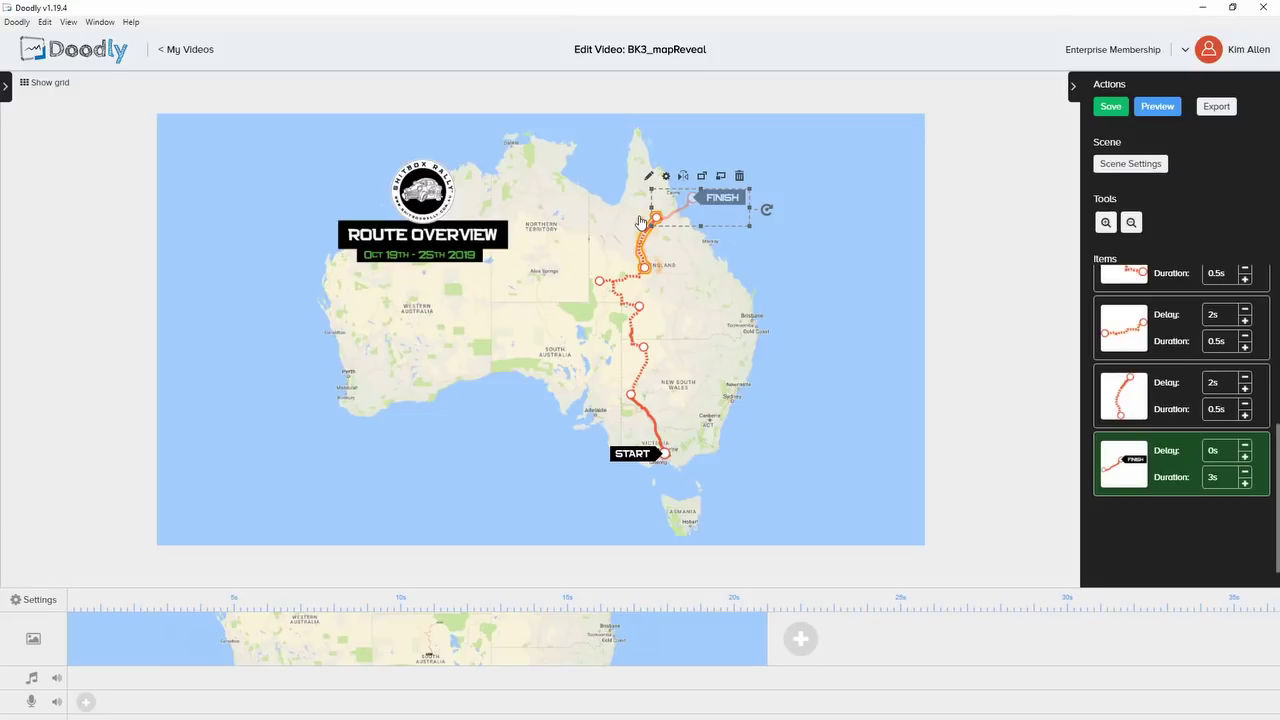
click(666, 176)
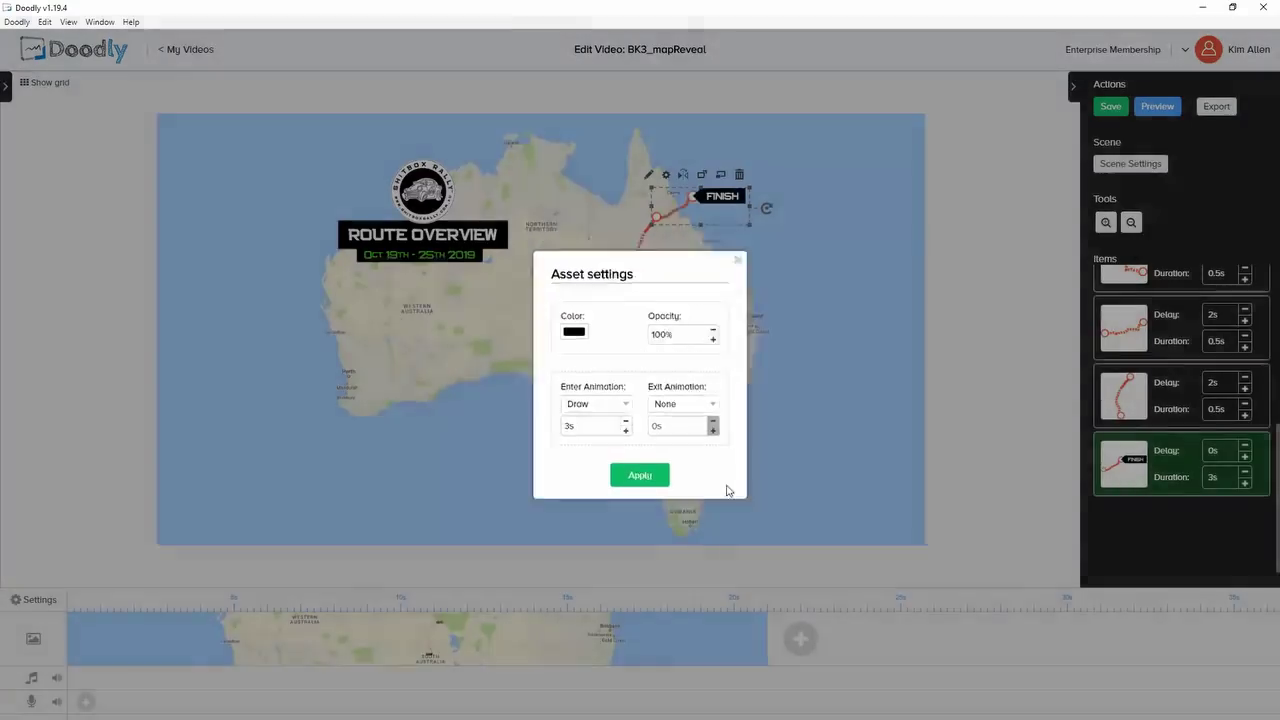
- Set the FINISH segment's delay to 2s and its duration to 0.5s
click(1245, 456)
click(1245, 456)
click(1245, 456)
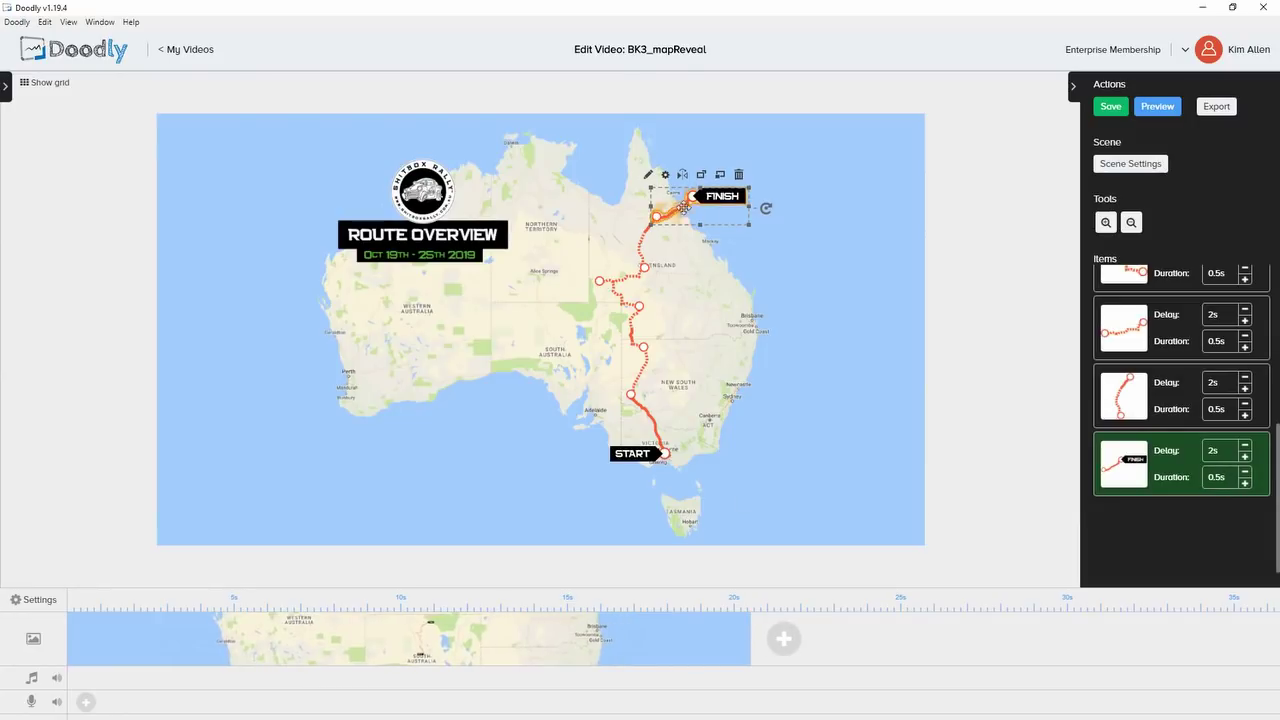
- Trace the BK3_08 reveal path from the lower circle to the FINISH label, widen it to cover the label, and save the asset
click(681, 177)
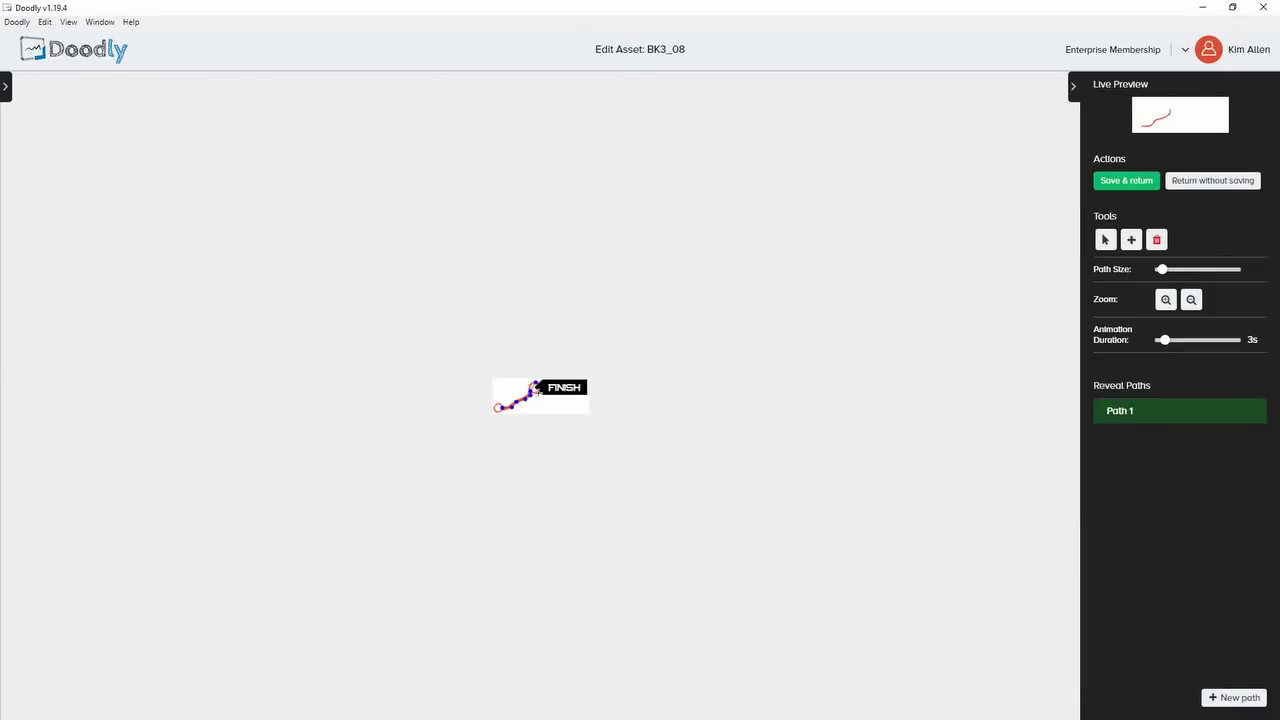
drag(1161, 269, 1214, 269)
click(1126, 180)
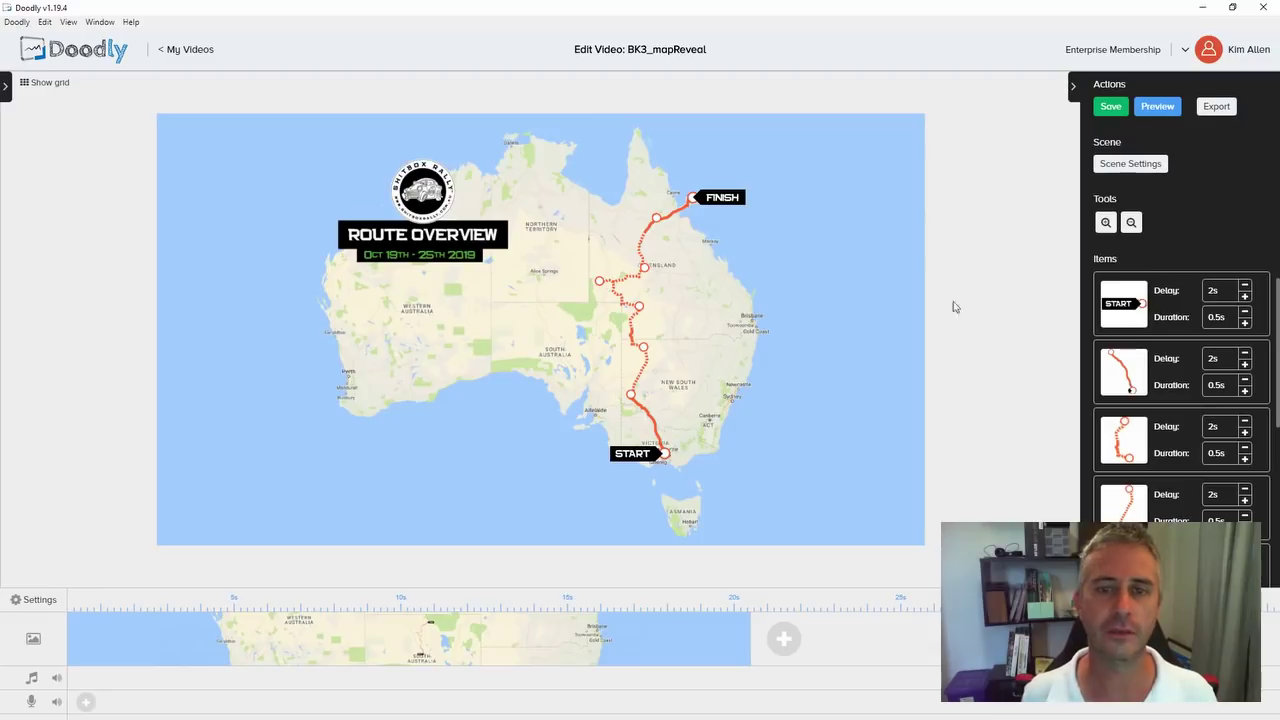
- Preview the whole route animation and move the BK3_03 segment ahead of BK3_04 in the item order
click(1157, 107)
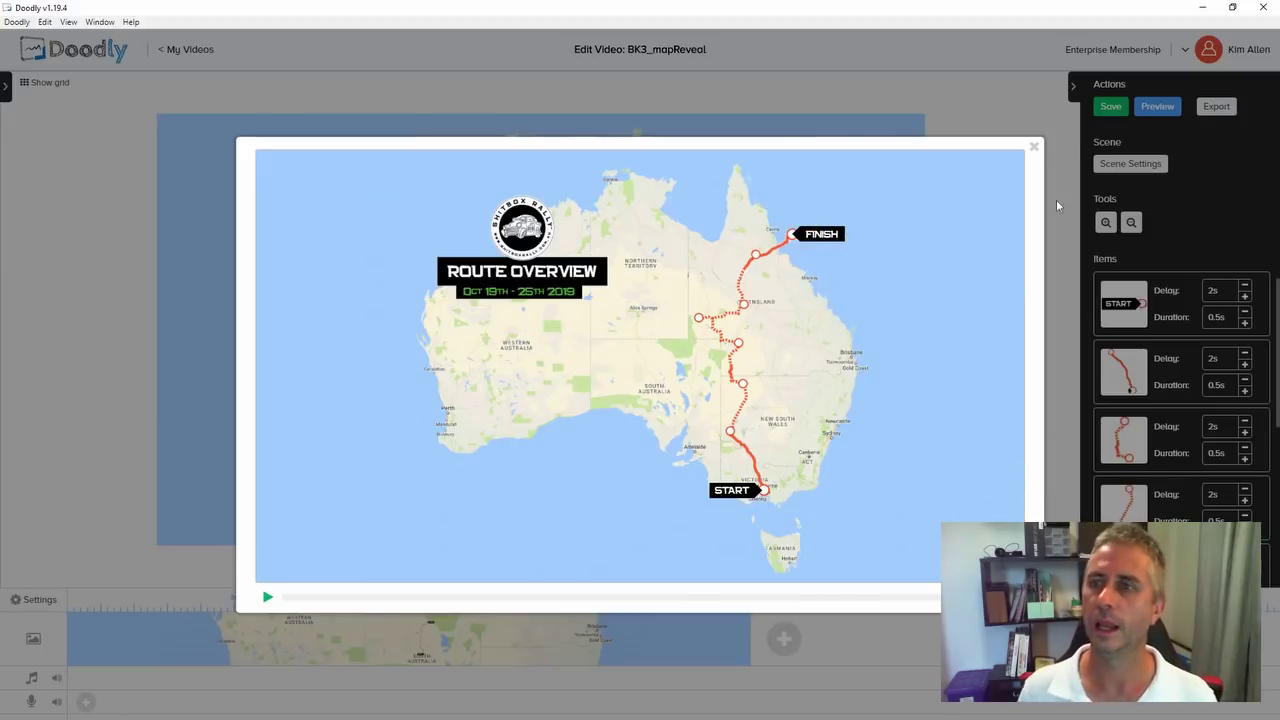
click(1033, 147)
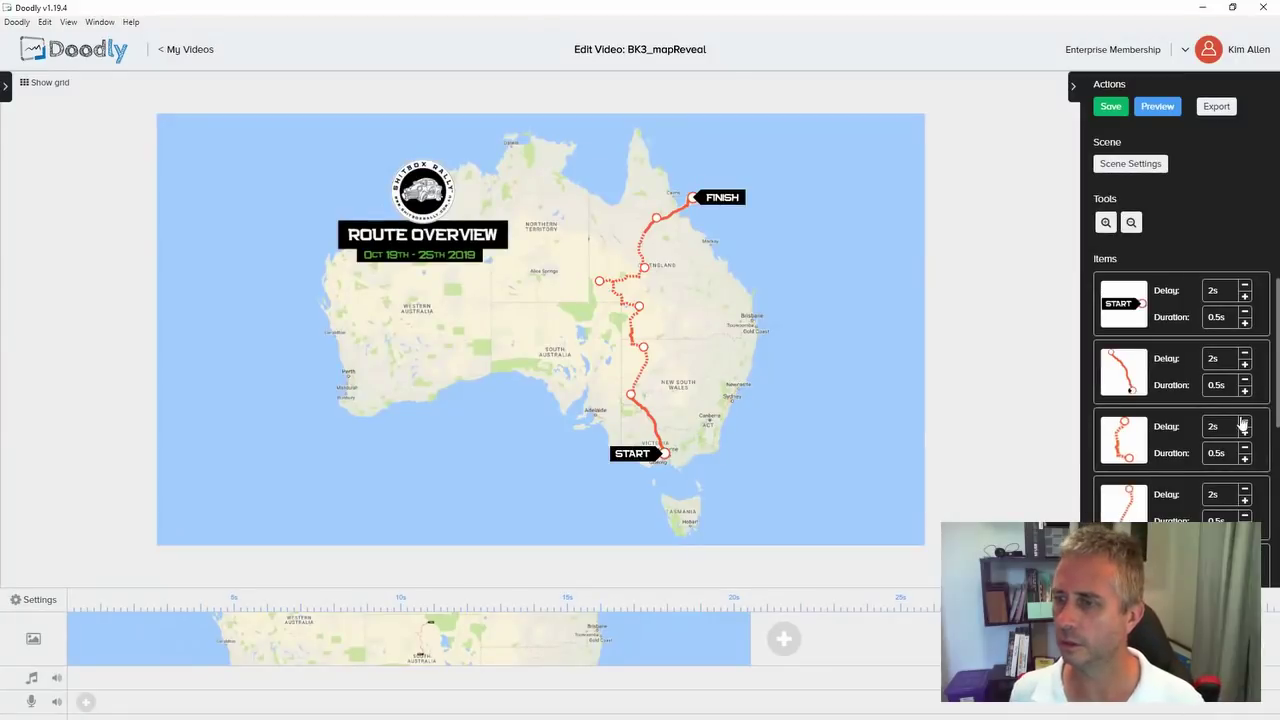
drag(1178, 510, 1172, 432)
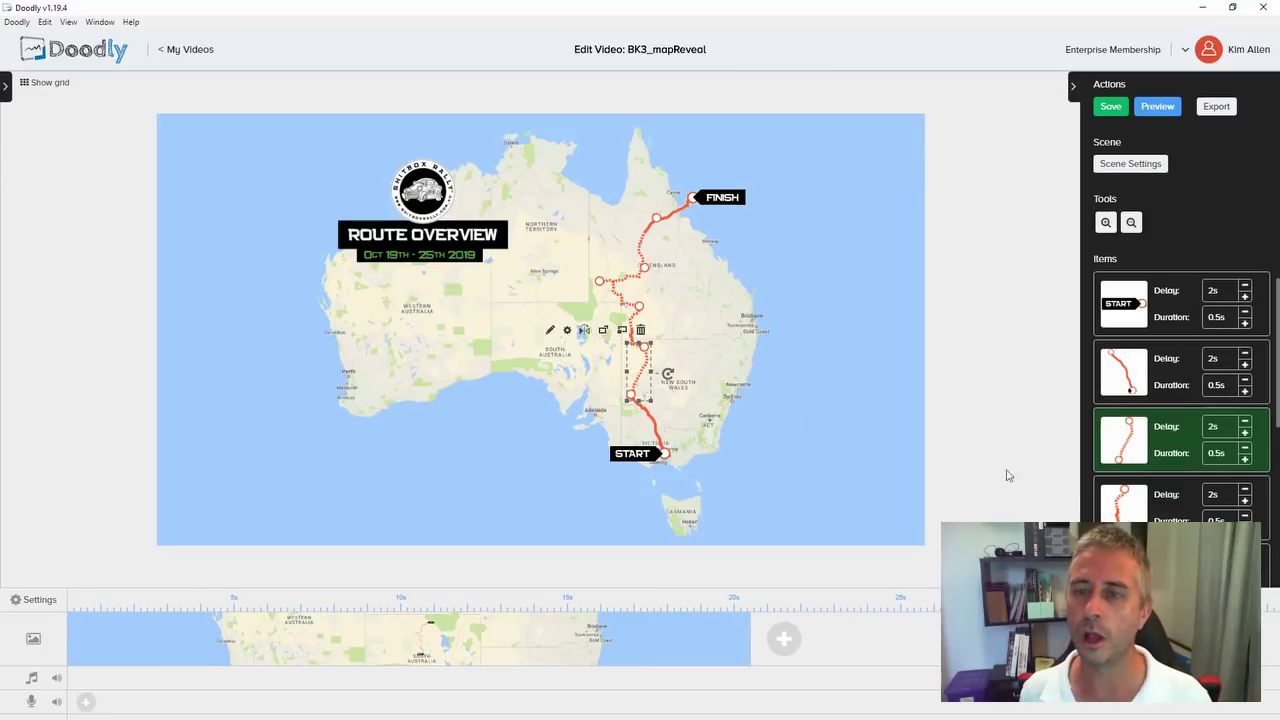
- Add a Courier New text item to the map scene
click(1166, 375)
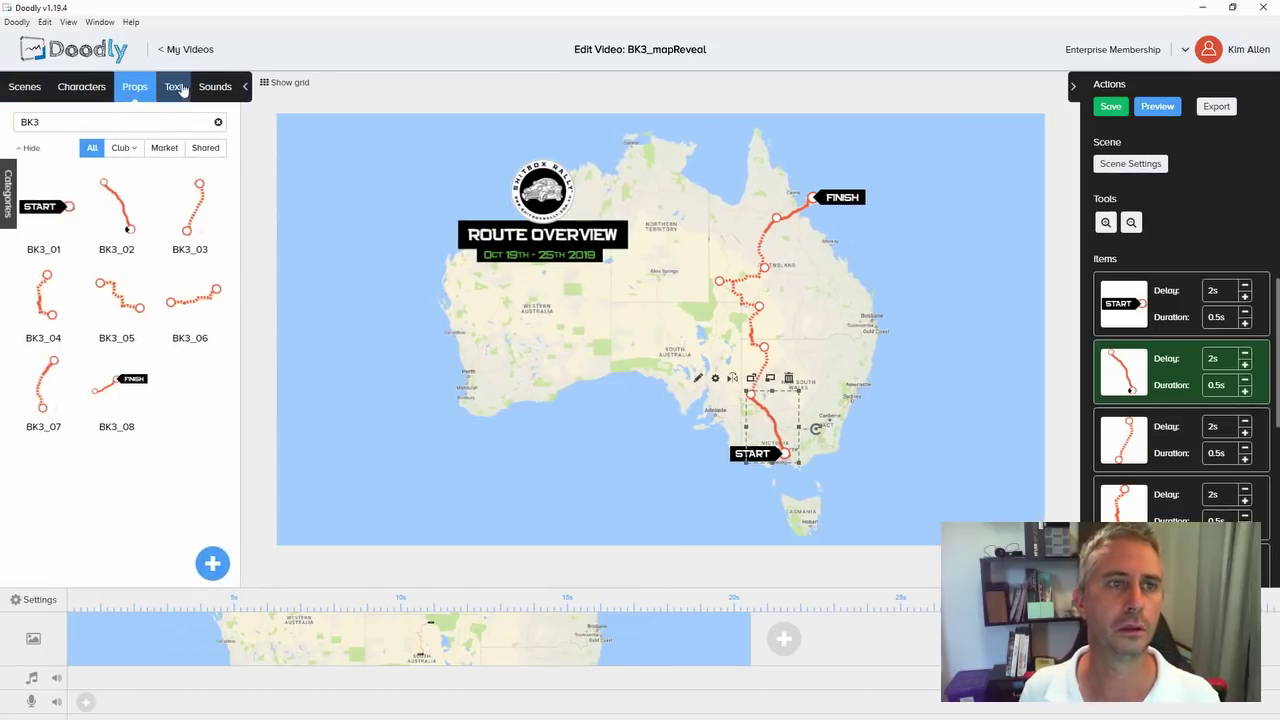
click(174, 90)
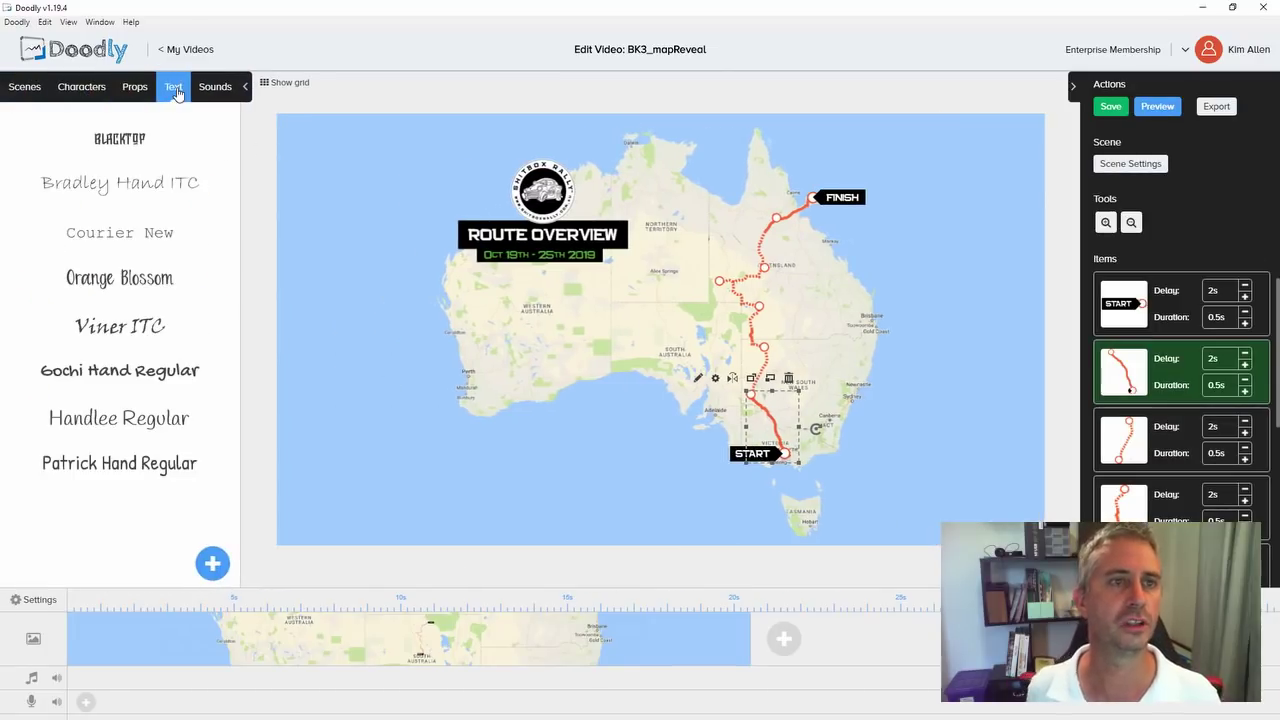
click(110, 234)
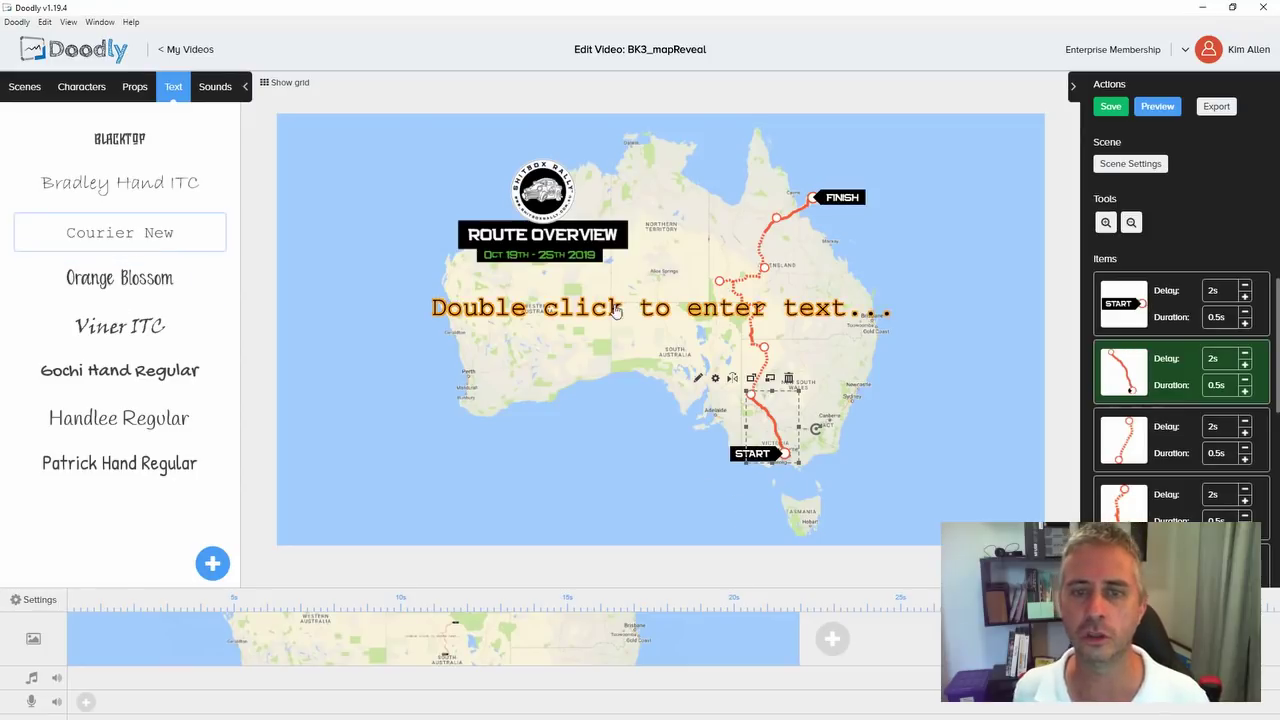
- Change the new text to Melbourne, shrink it and place it just below the START label
click(614, 308)
double_click(614, 308)
drag(665, 340, 545, 342)
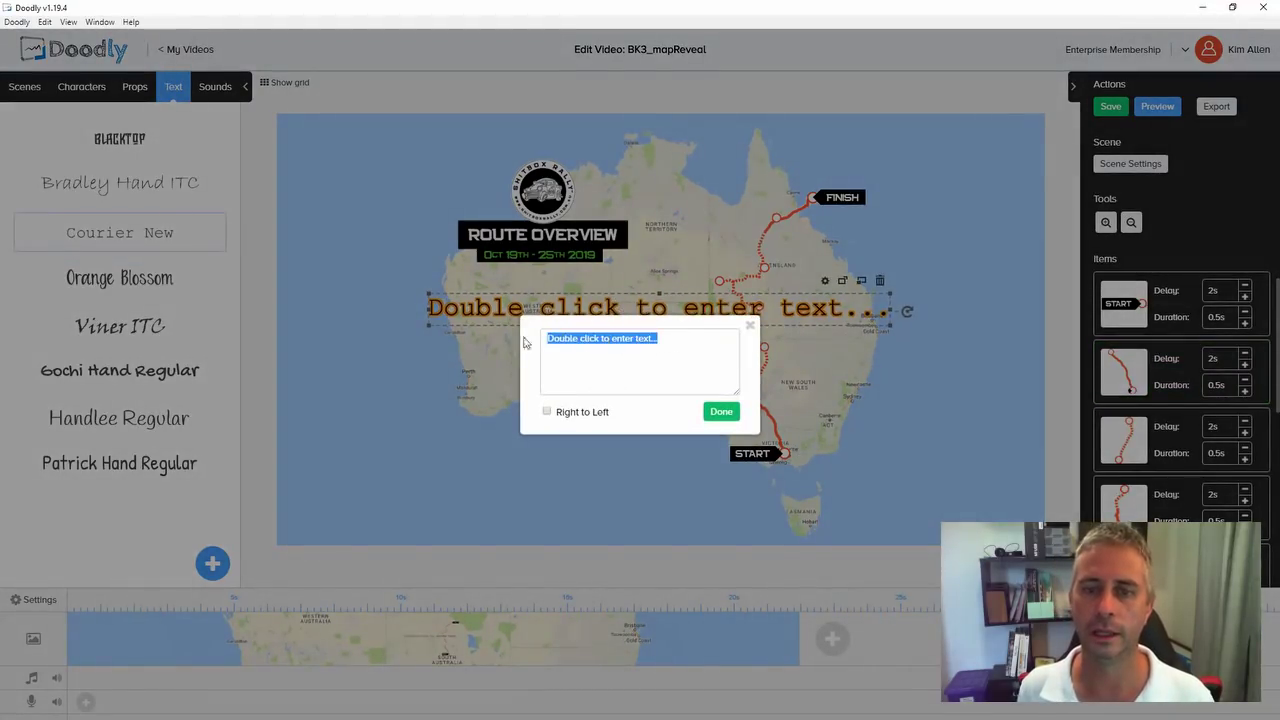
text(M)
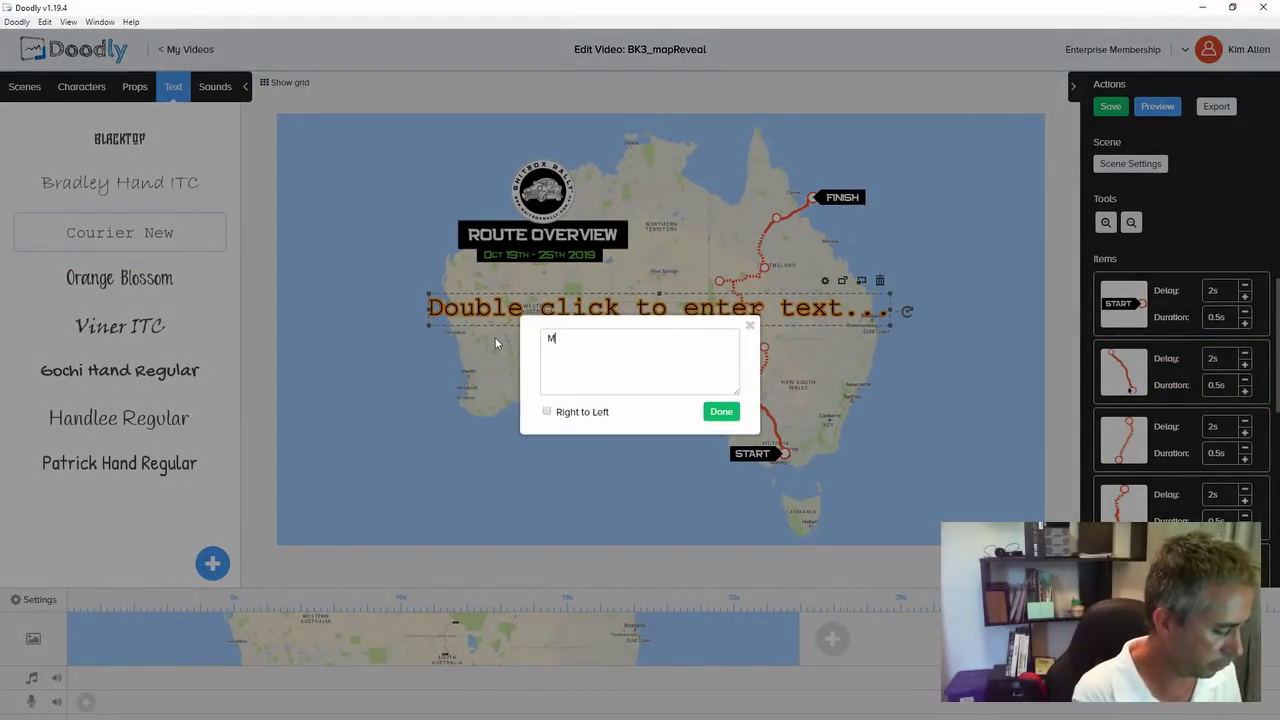
text(elbourne)
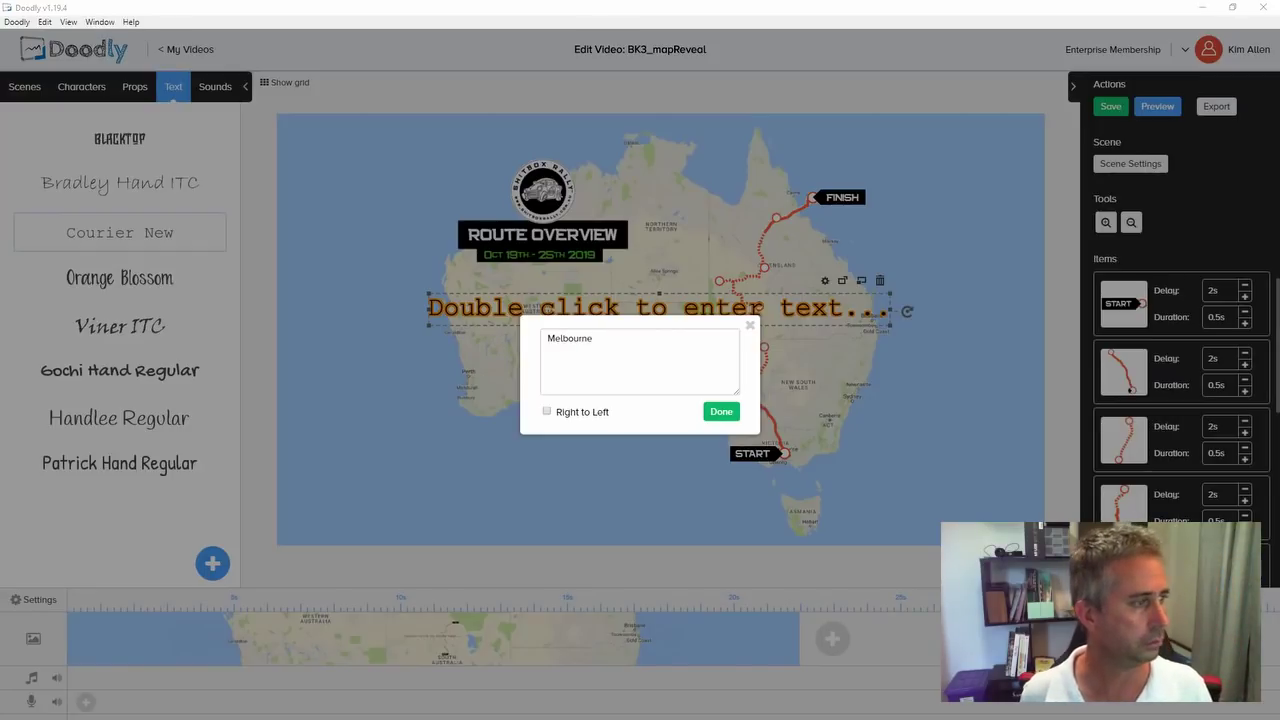
click(722, 412)
mouse_move(690, 310)
mouse_down()
mouse_move(718, 400)
mouse_move(765, 480)
mouse_move(775, 463)
mouse_move(857, 487)
mouse_move(789, 482)
mouse_move(818, 478)
mouse_move(786, 469)
mouse_up()
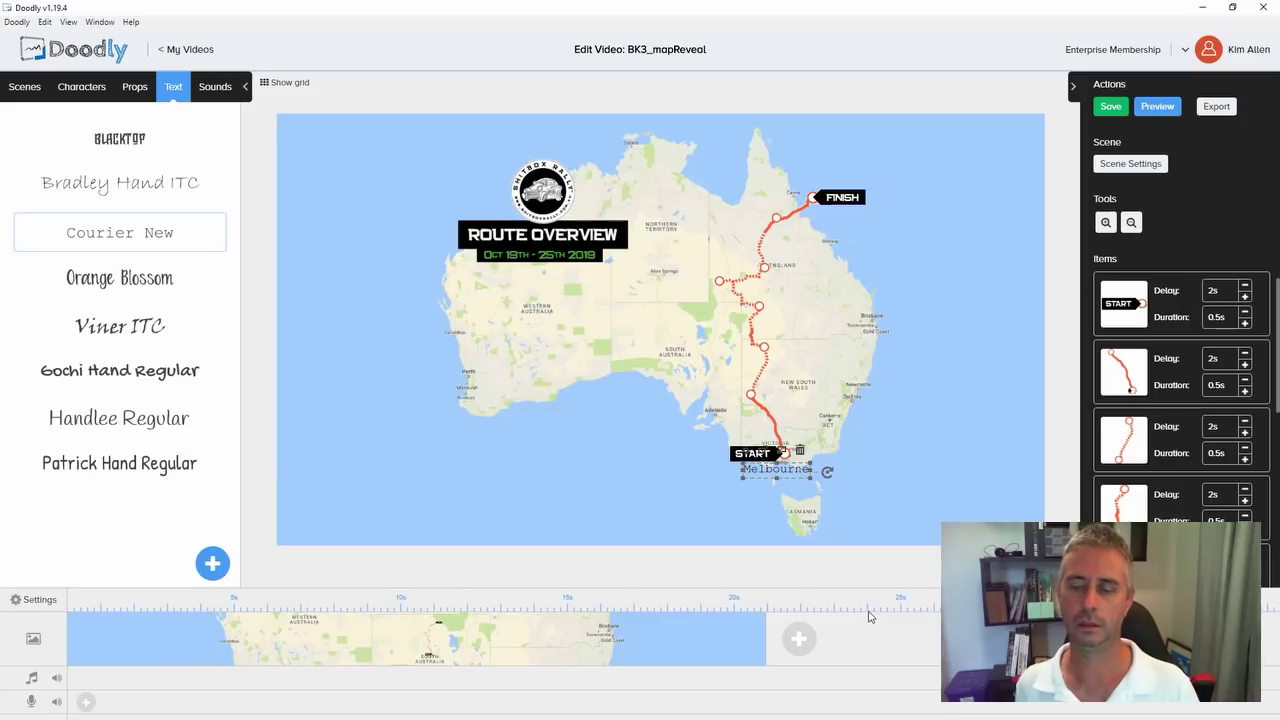
drag(791, 471, 785, 473)
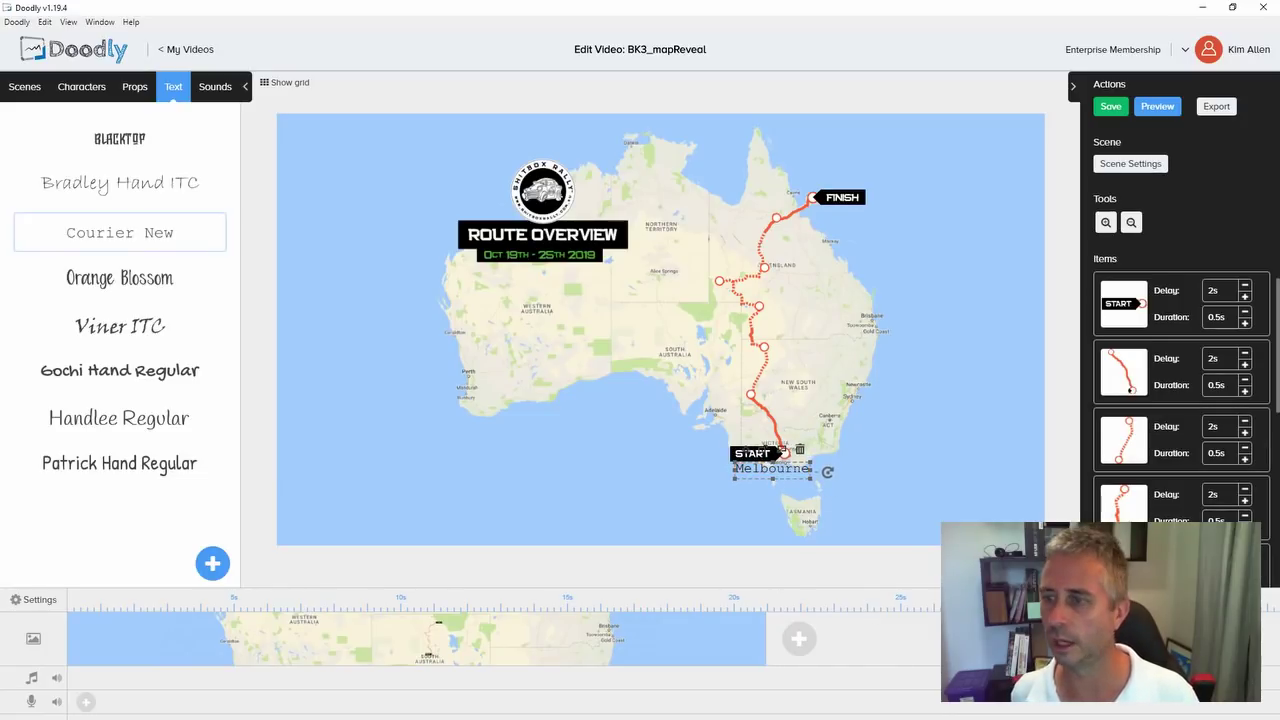
- Move the Melbourne text up the item order so it directly follows the START item
scroll(1273, 517, down, 3)
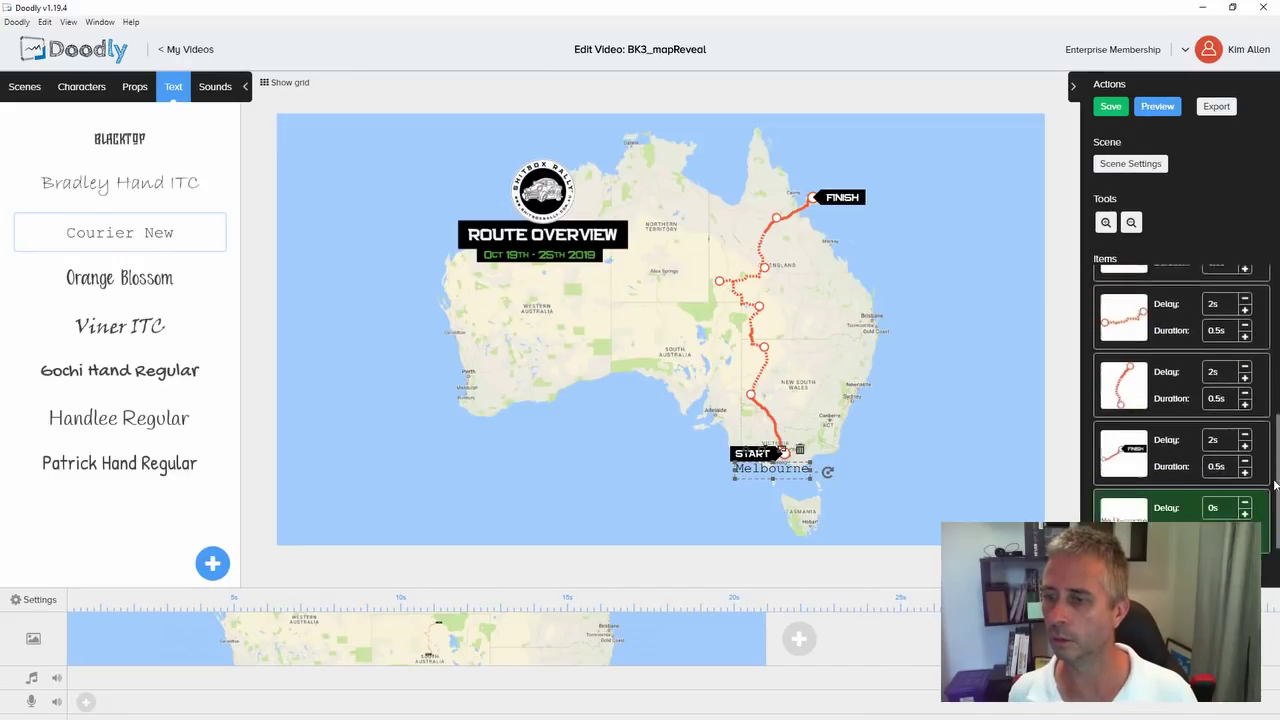
drag(1174, 456, 1170, 275)
scroll(1275, 505, up, 3)
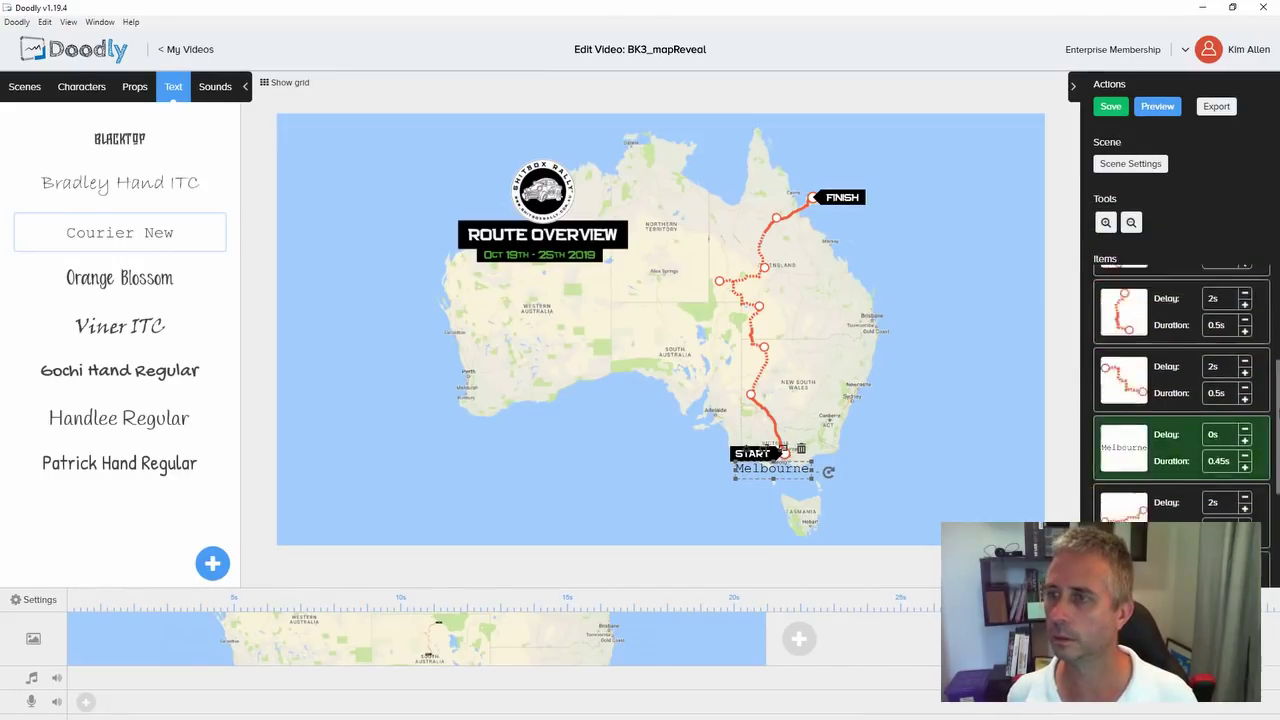
drag(1180, 525, 1165, 371)
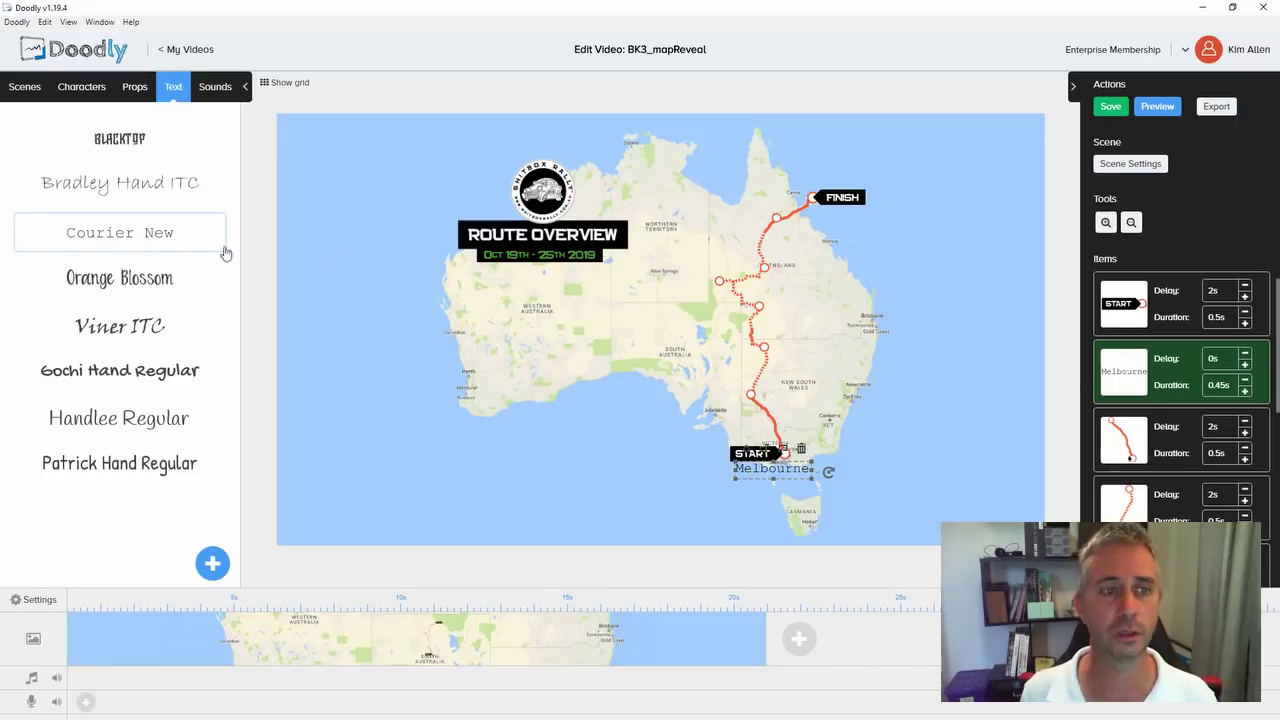
- Add a small Courier New label reading Wentworth beside the first stop north of START and order it after the first route segment
click(110, 232)
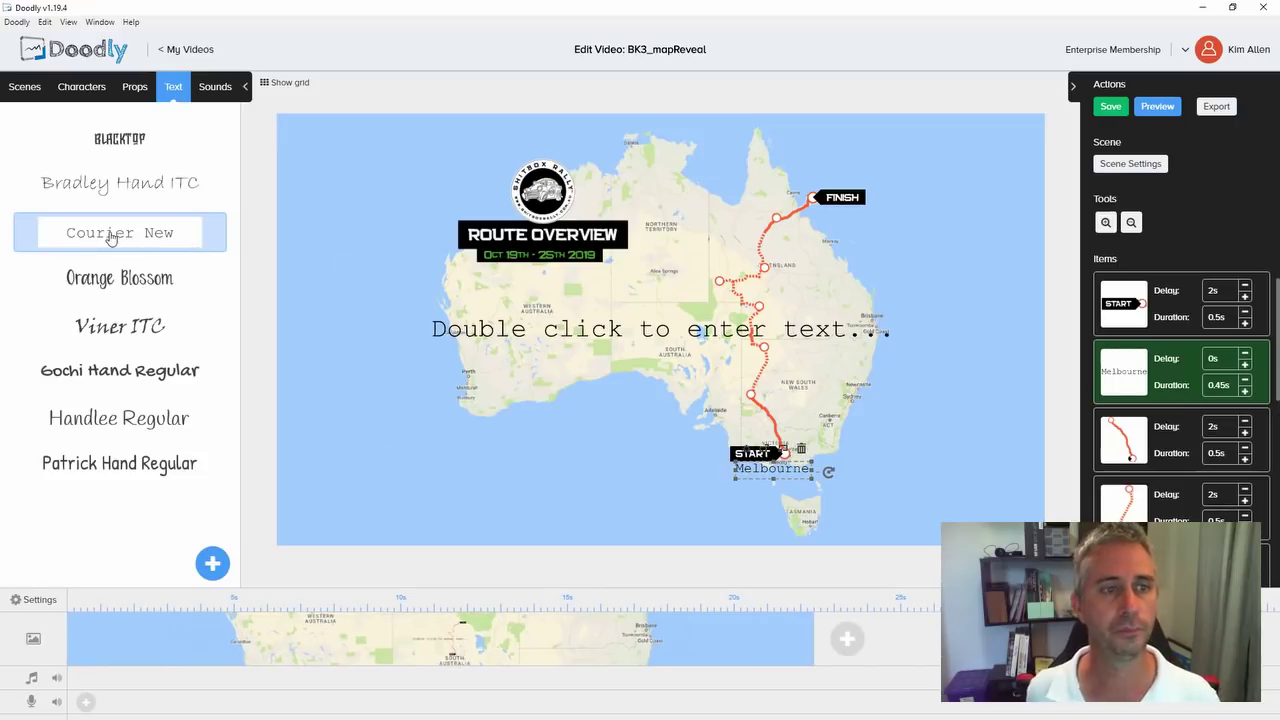
click(613, 333)
double_click(620, 330)
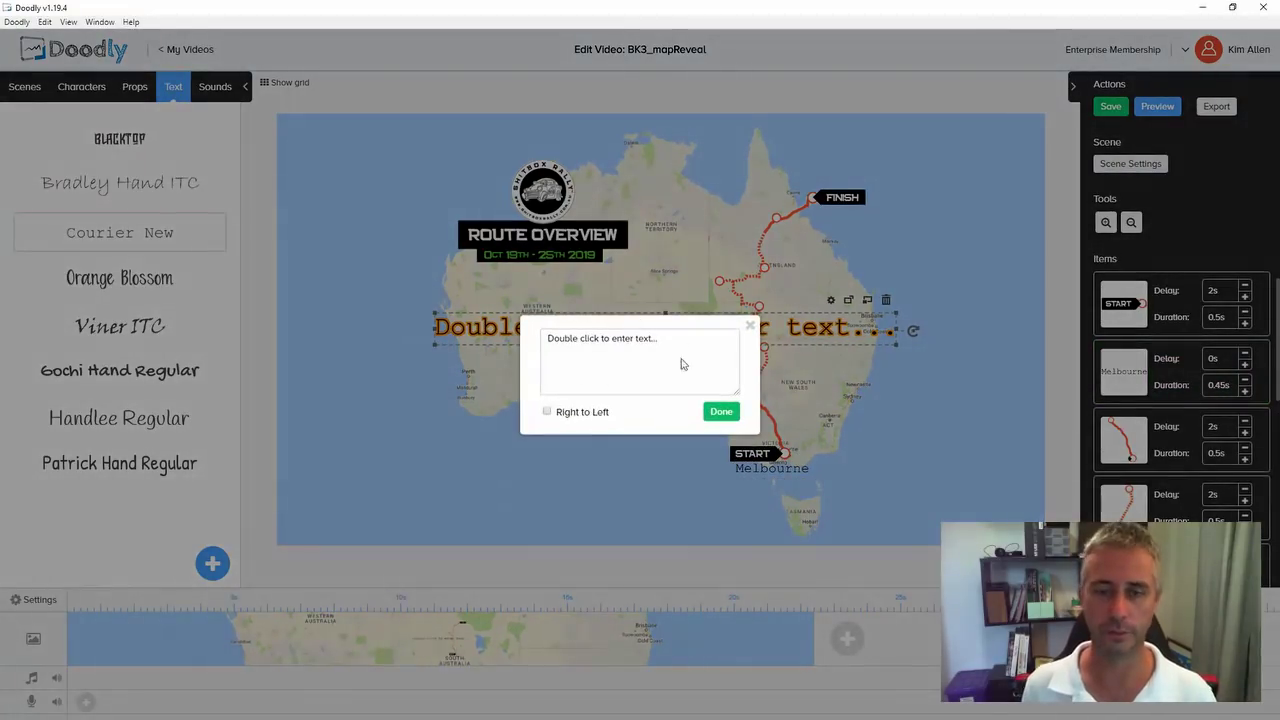
drag(662, 345, 506, 345)
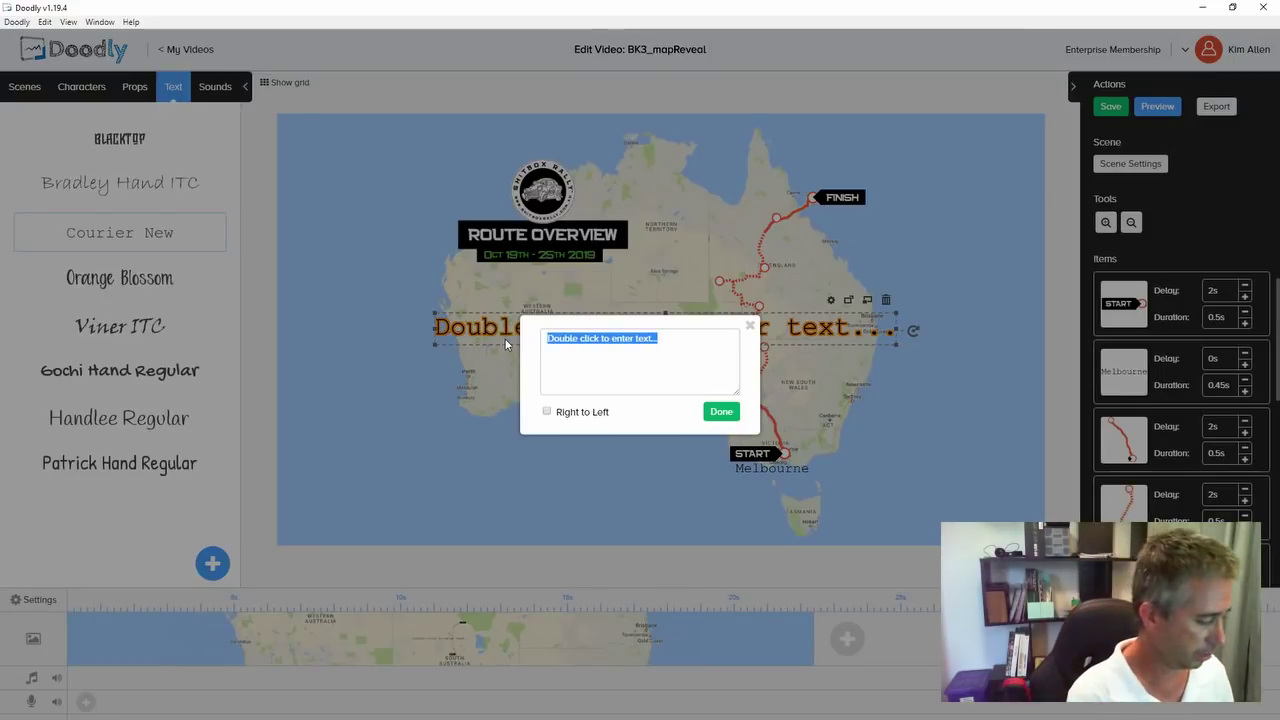
text(Wentworth)
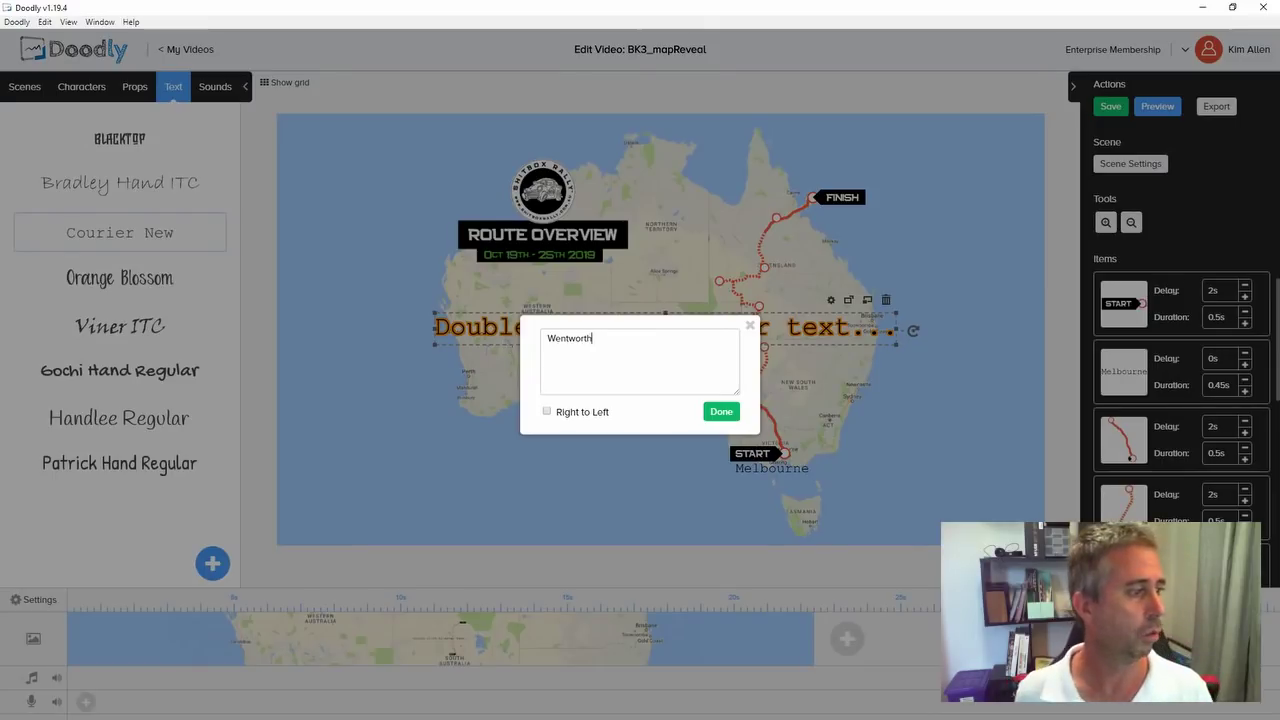
click(722, 413)
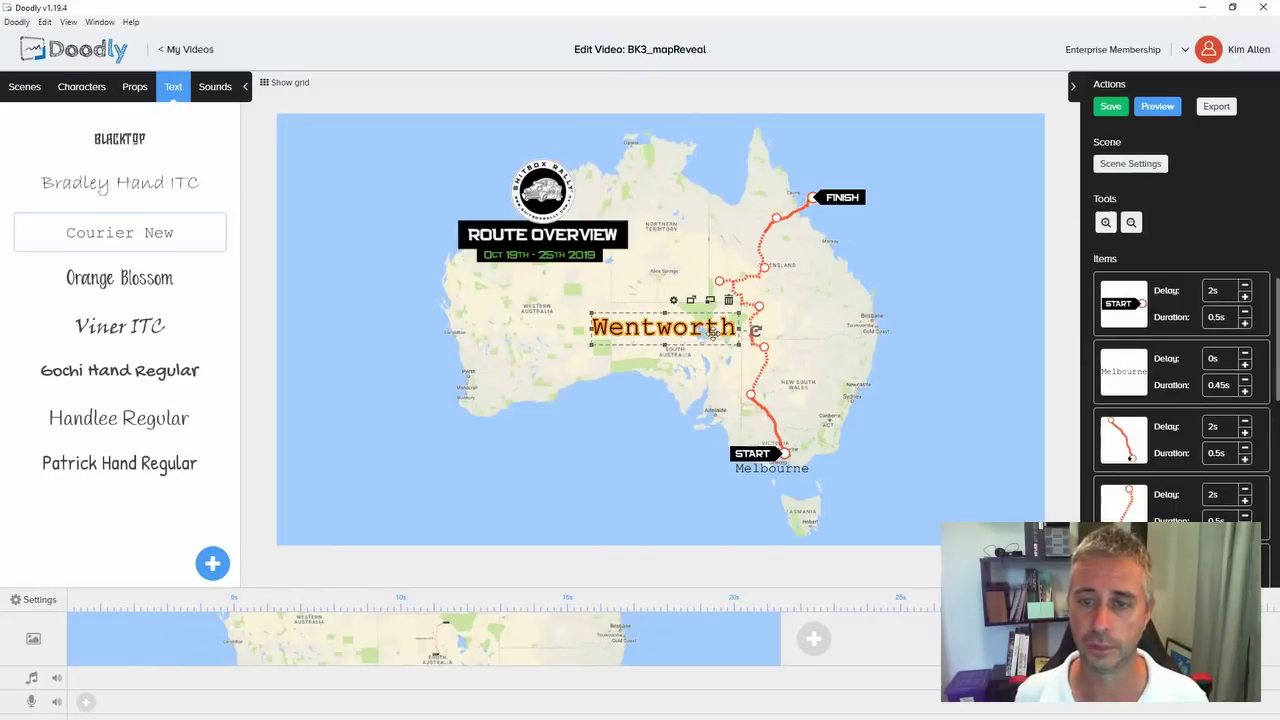
drag(738, 346, 847, 407)
scroll(1225, 292, down, 2)
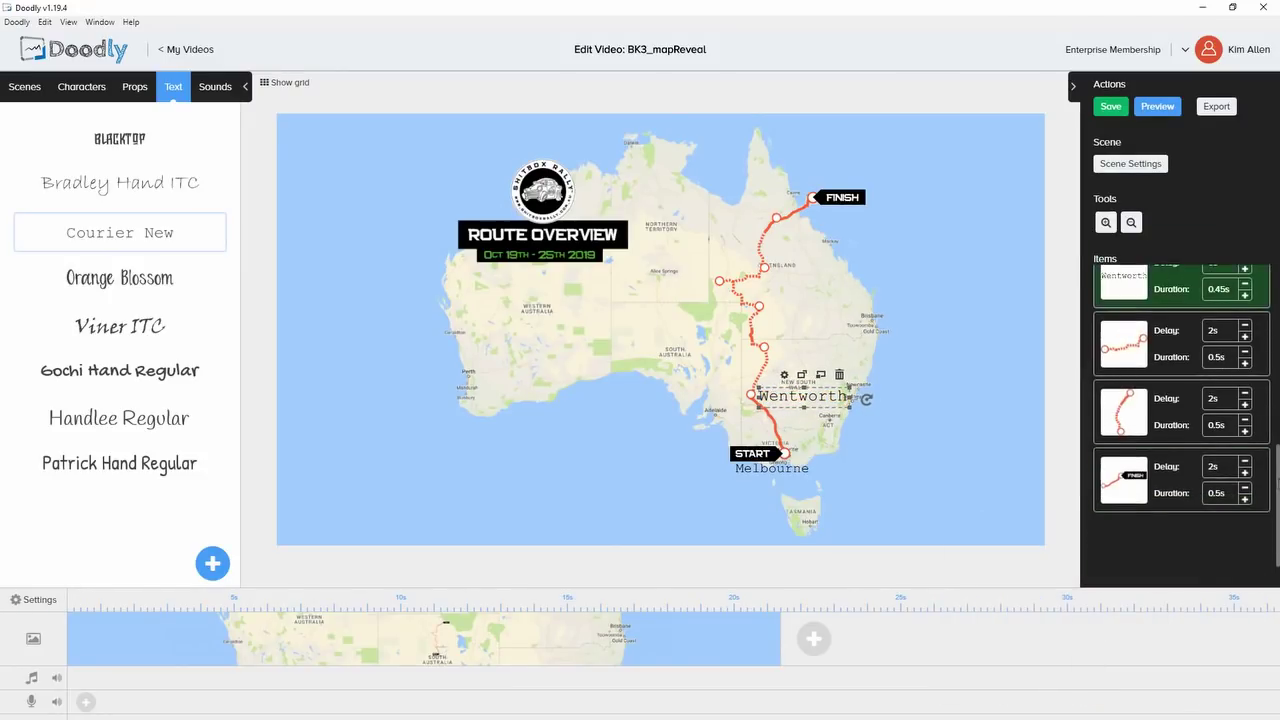
click(1225, 292)
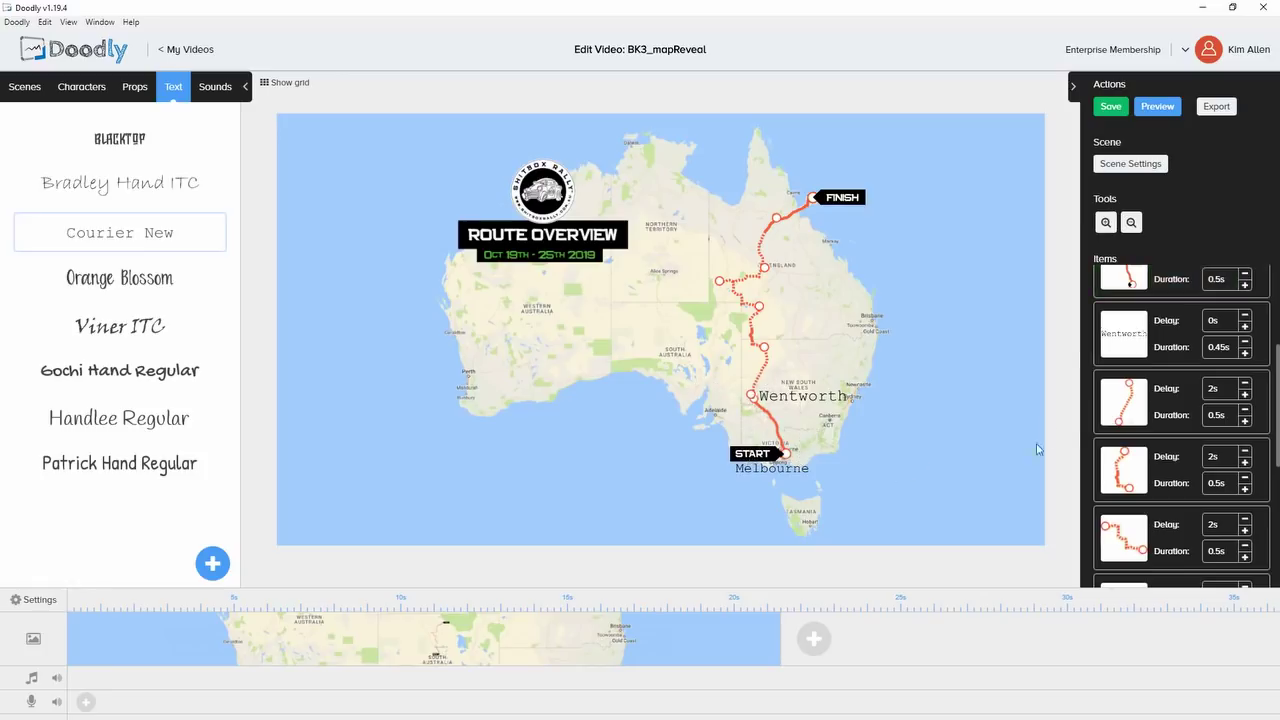
- Shift the route segments and the FINISH segment down so their stop circles join end to end, and realign the Wentworth label
click(762, 338)
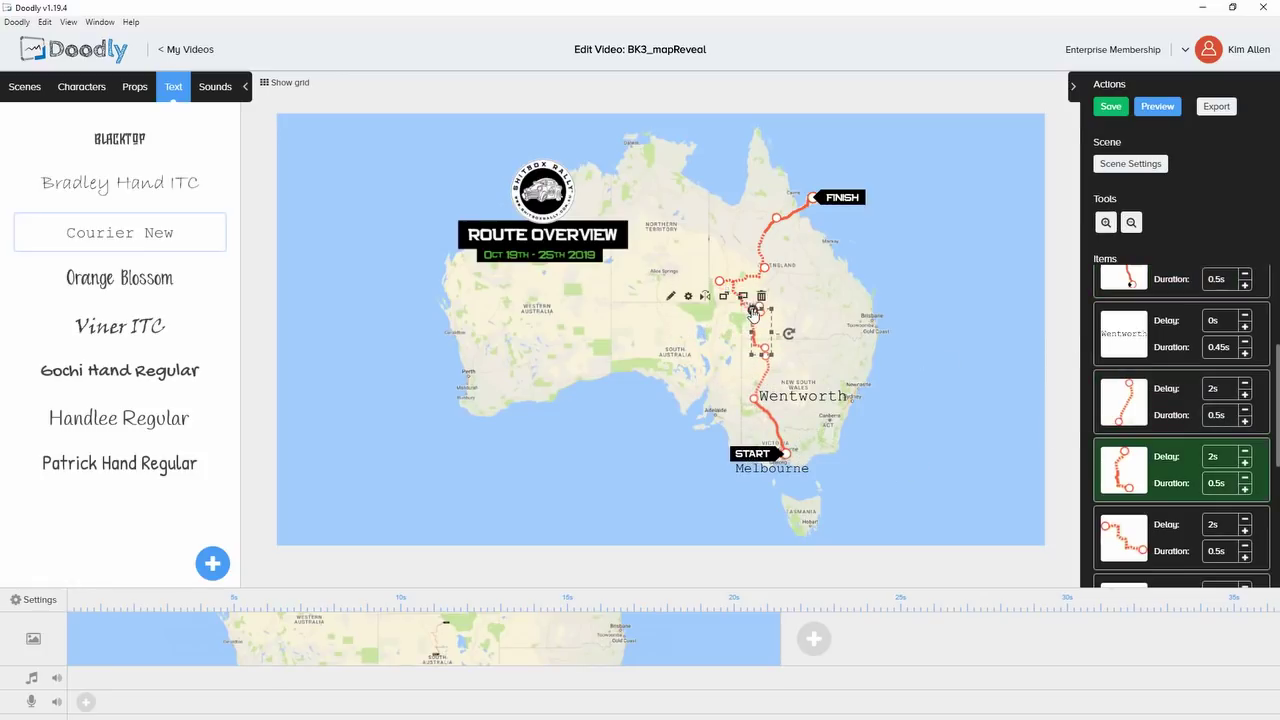
click(724, 272)
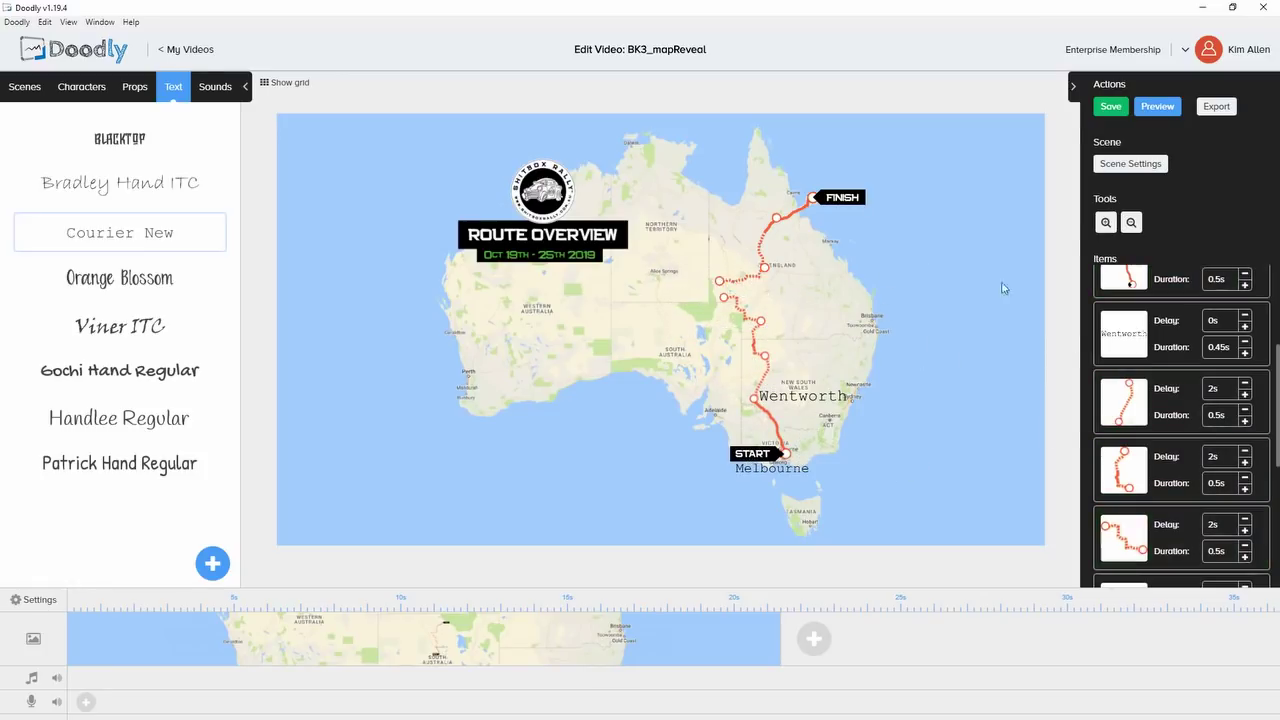
click(770, 245)
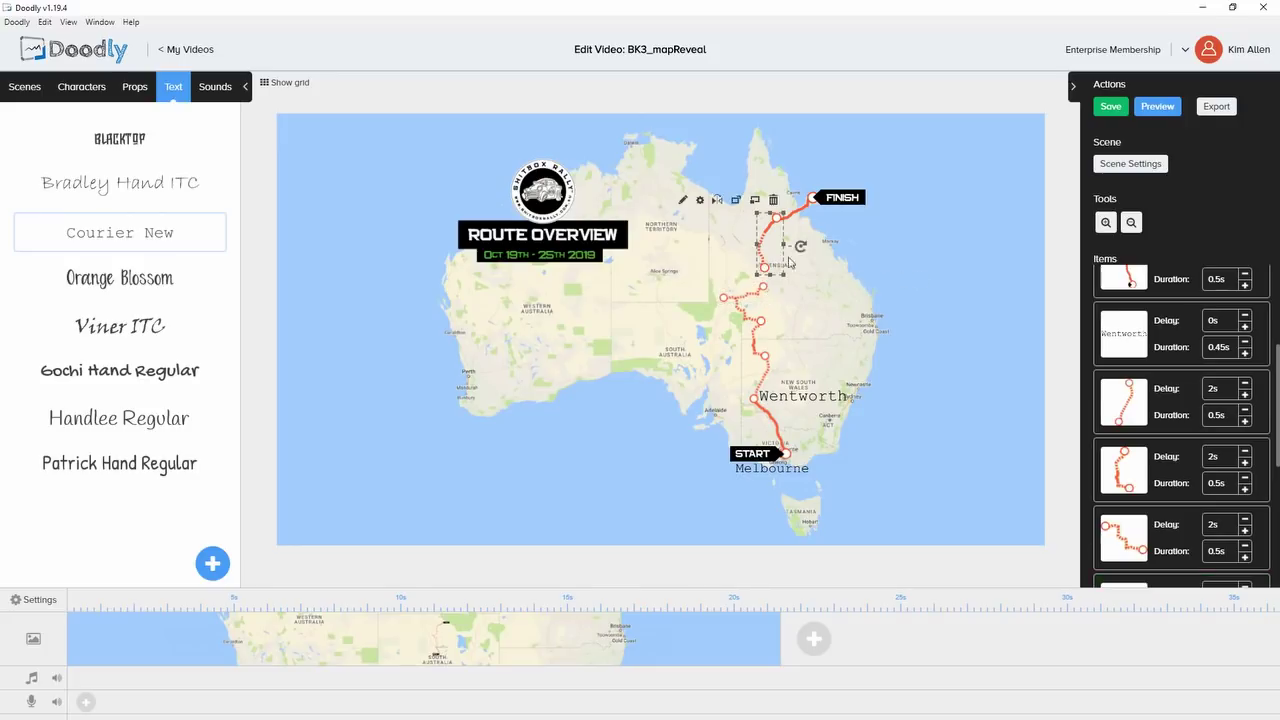
key(Down)
key(Down)
key(Down)
key(Down)
key(Down)
click(863, 206)
key(Down)
key(Down)
key(Down)
key(Down)
key(Down)
key(Left)
key(Left)
click(803, 397)
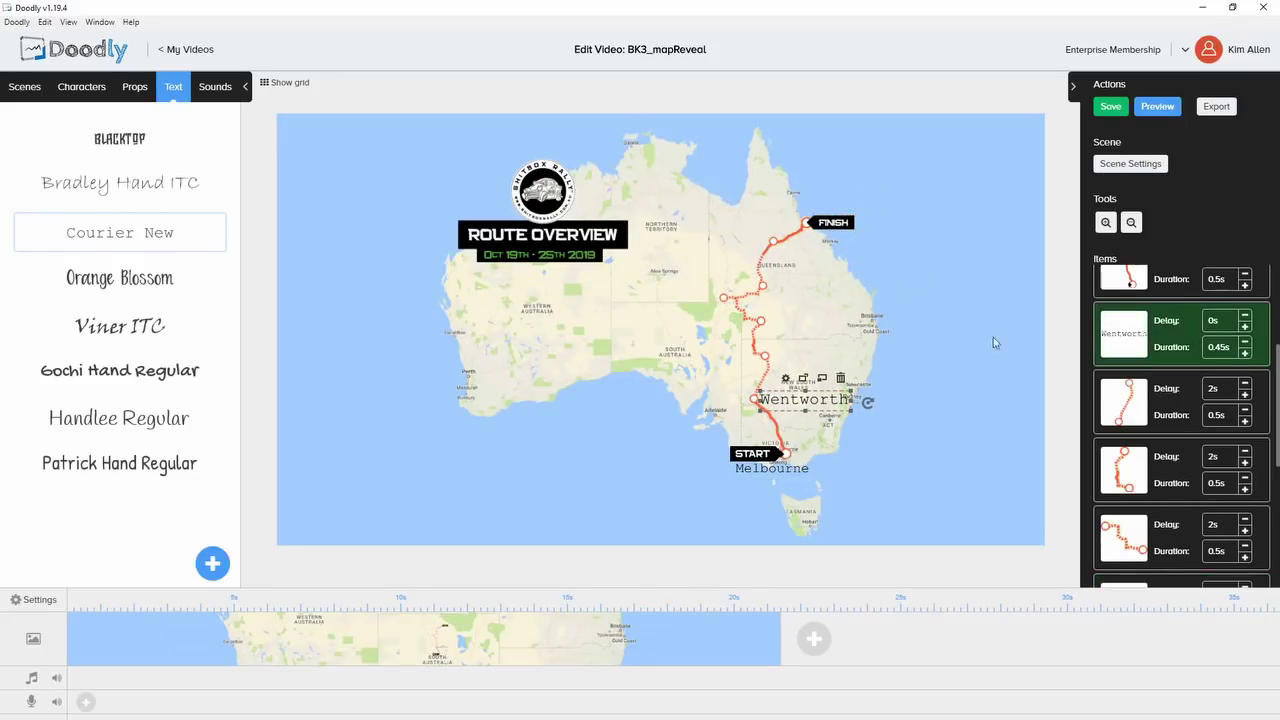
click(787, 460)
- Add a two-line Courier New label reading White Cliffs, shrink it and place it beside the stop above Wentworth
click(120, 232)
text(WhitenCli)
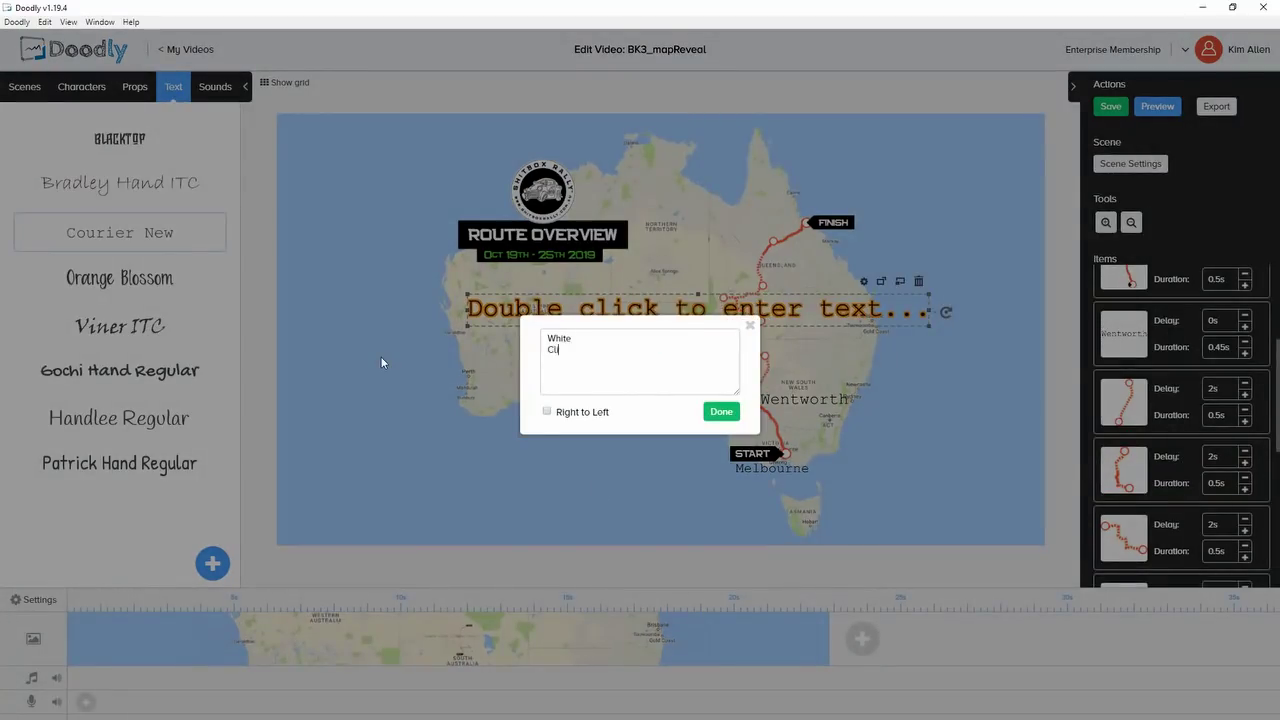
text(ffs)
click(721, 411)
drag(680, 300, 790, 330)
drag(858, 390, 831, 376)
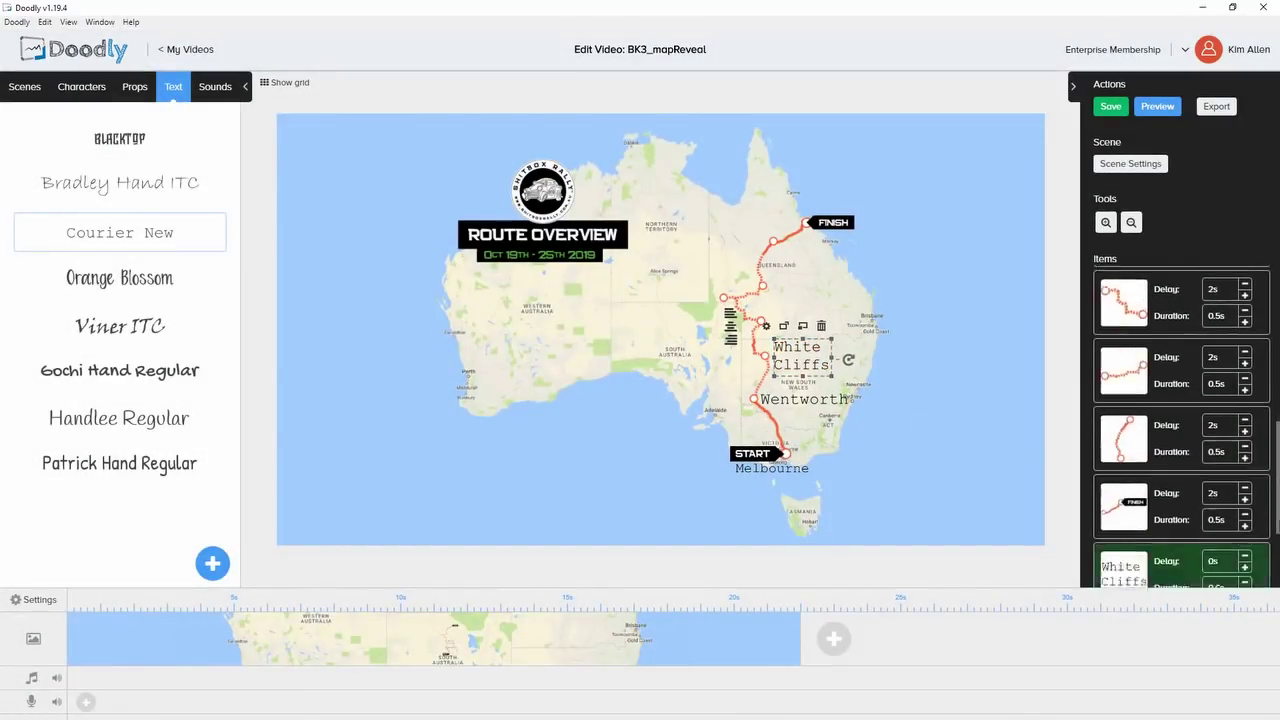
- Add a small Courier New label reading Noccundra beside the stop above White Cliffs
click(120, 232)
text(Noccundra)
click(721, 411)
drag(912, 332, 801, 313)
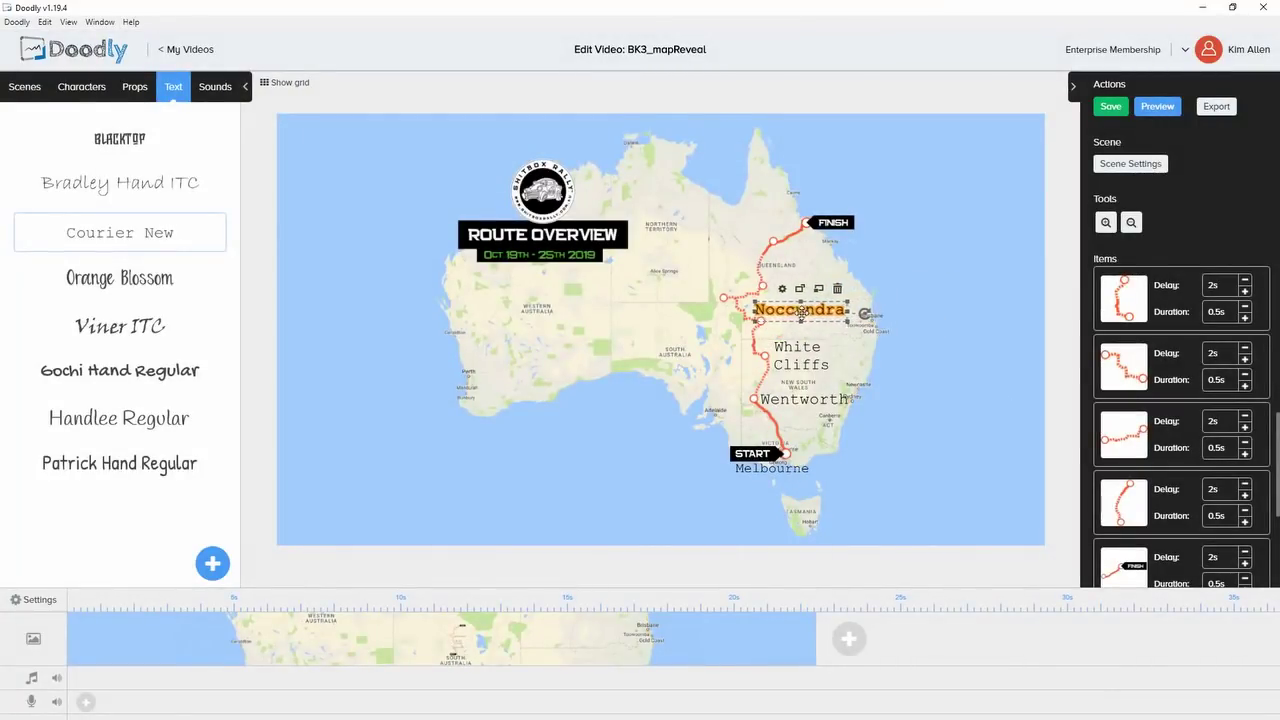
- Add a Courier New label reading Birdsville beside the westernmost stop and order it before the segment leaving that stop
drag(120, 232, 672, 296)
double_click(614, 358)
text(Birdsville)
click(721, 411)
drag(1183, 577, 1183, 300)
- Add a Courier New label reading Jundah beside the stop east of Birdsville and move it up before the next route segment
drag(120, 232, 797, 286)
double_click(456, 336)
text(Jundah)
click(720, 411)
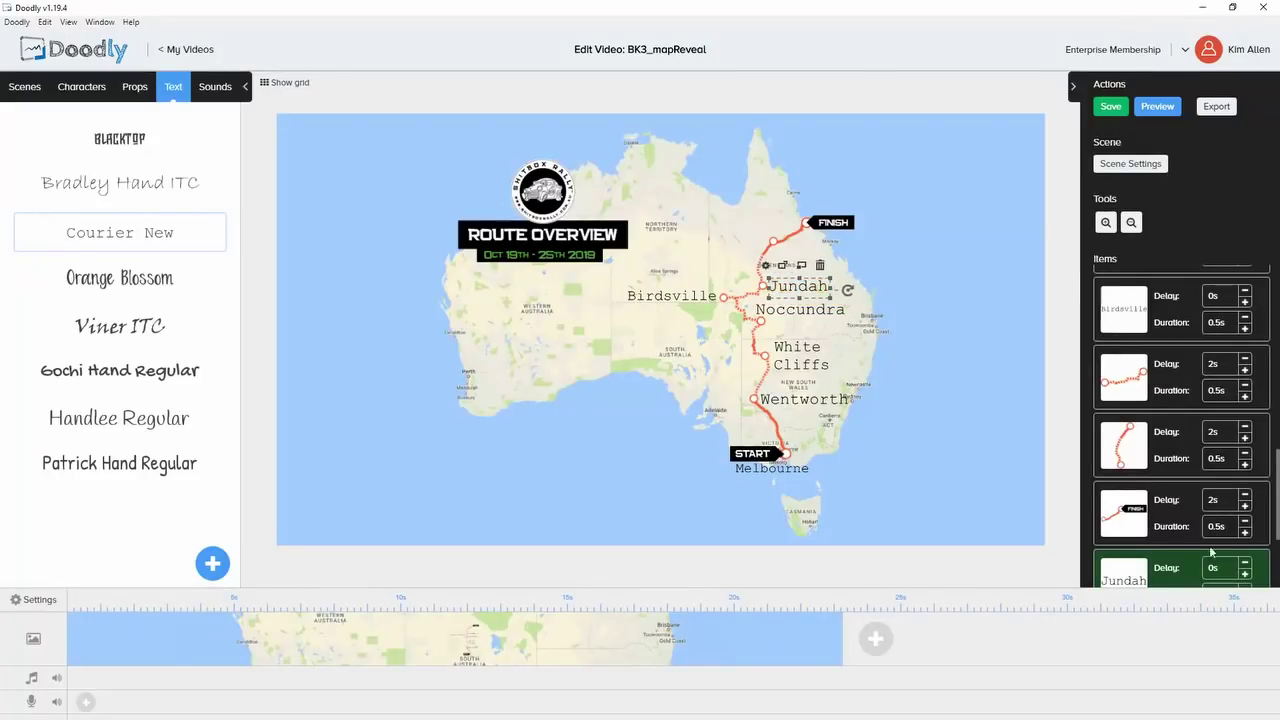
drag(1212, 551, 1198, 506)
- Add a Courier New label reading Hughenden beside the last stop before FINISH and order it ahead of the FINISH segment
drag(120, 232, 715, 240)
double_click(690, 350)
text(Hughenden)
click(720, 409)
drag(1210, 530, 1205, 460)
- Add a Courier New label reading Townsville just above the FINISH label as the last item
double_click(456, 347)
drag(120, 232, 858, 205)
text(Townsville)
click(721, 411)
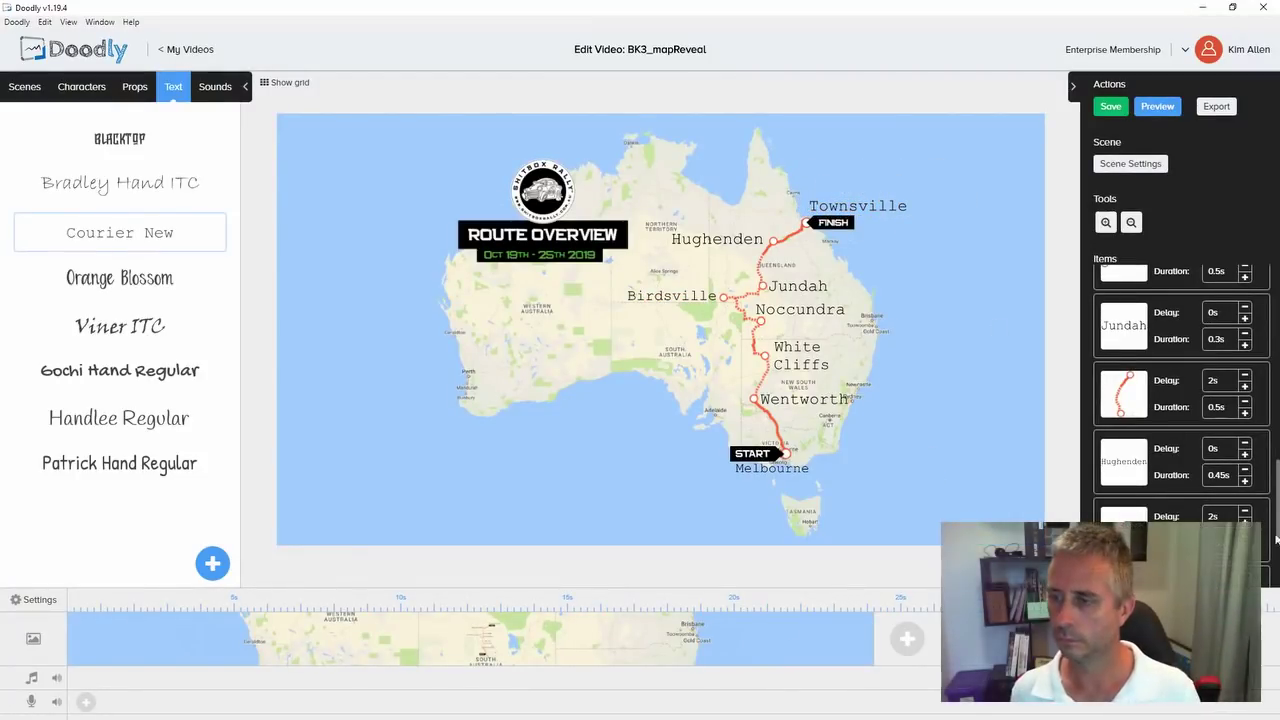
scroll(1180, 400, down, 3)
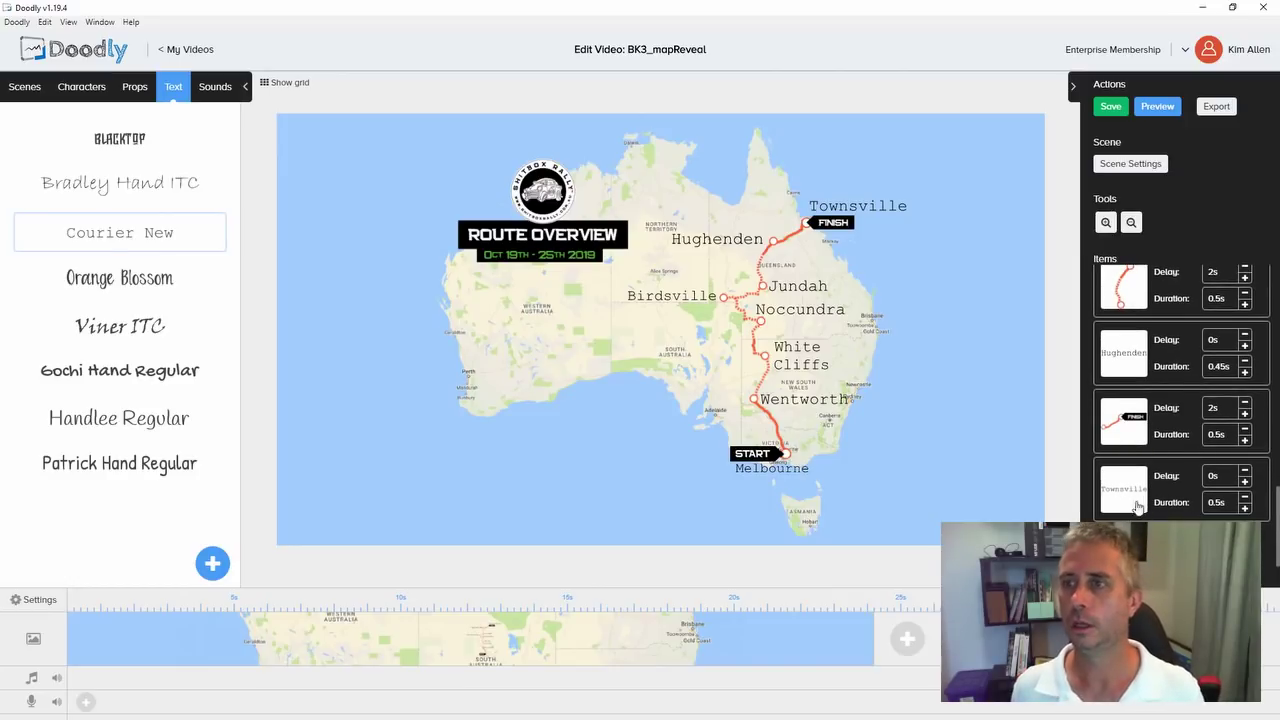
- Increase the extra time at the end of the map scene and preview the labelled route animation
click(1140, 165)
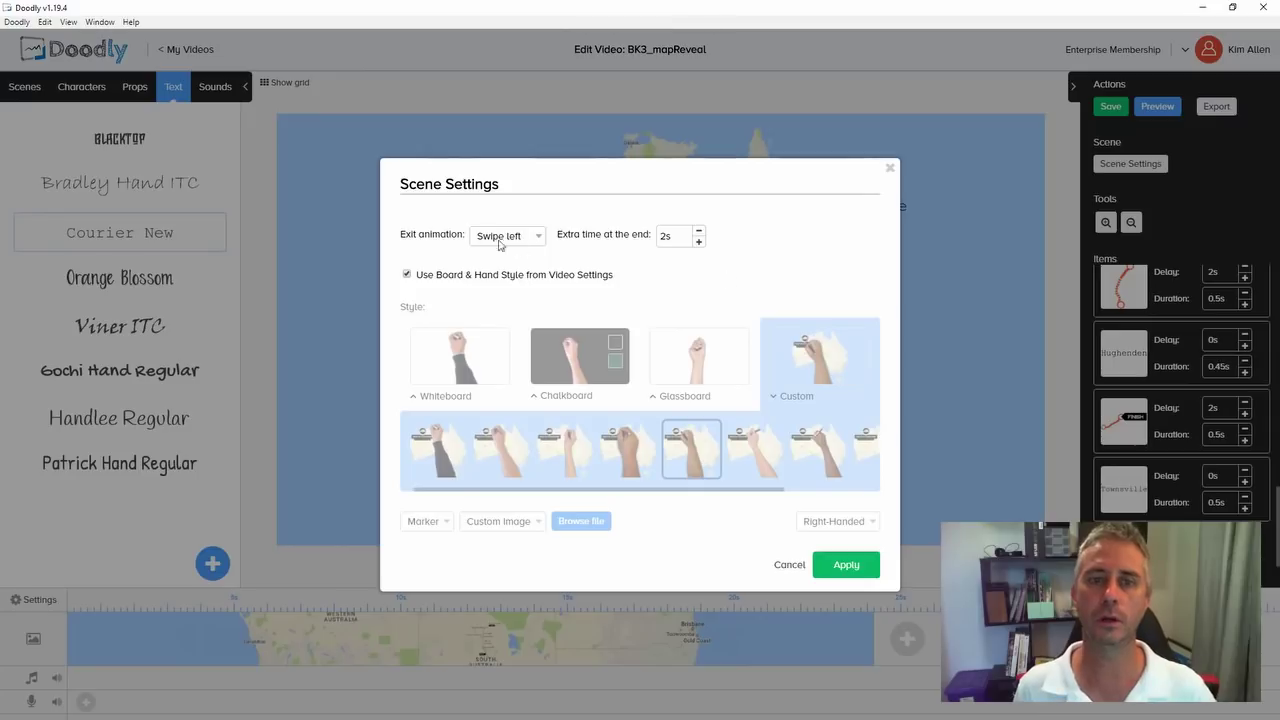
click(852, 567)
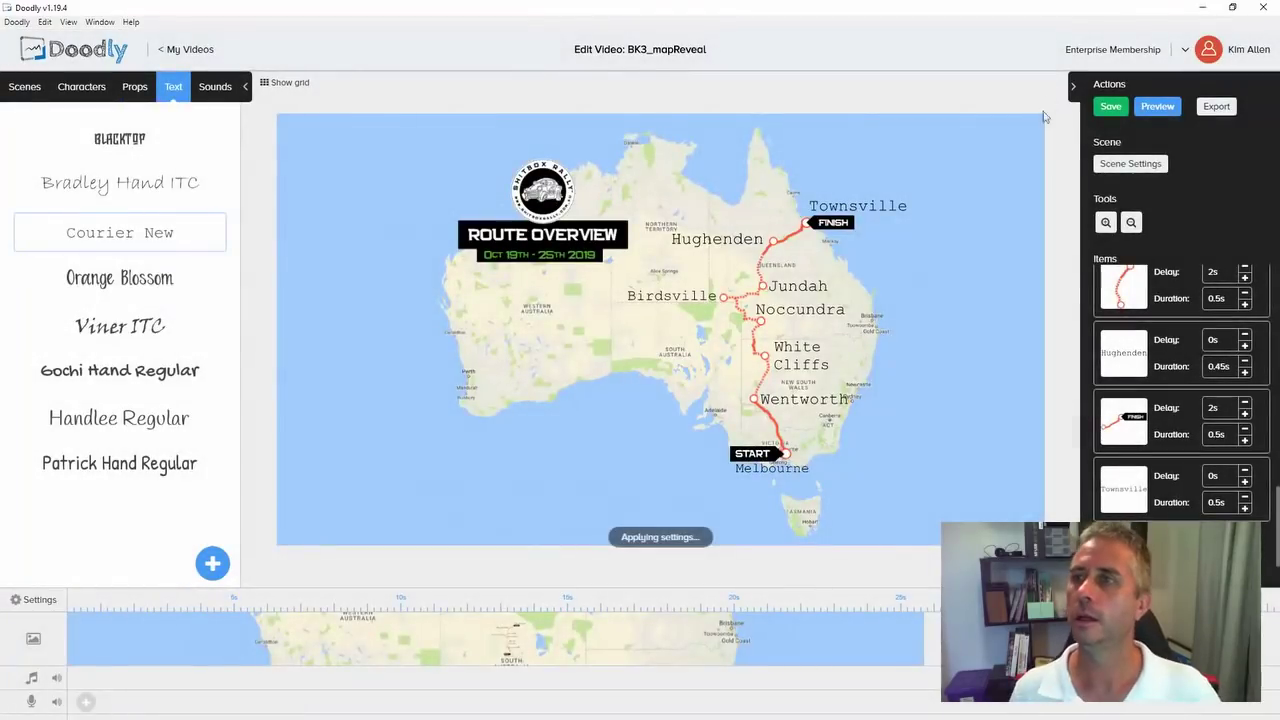
click(1156, 108)
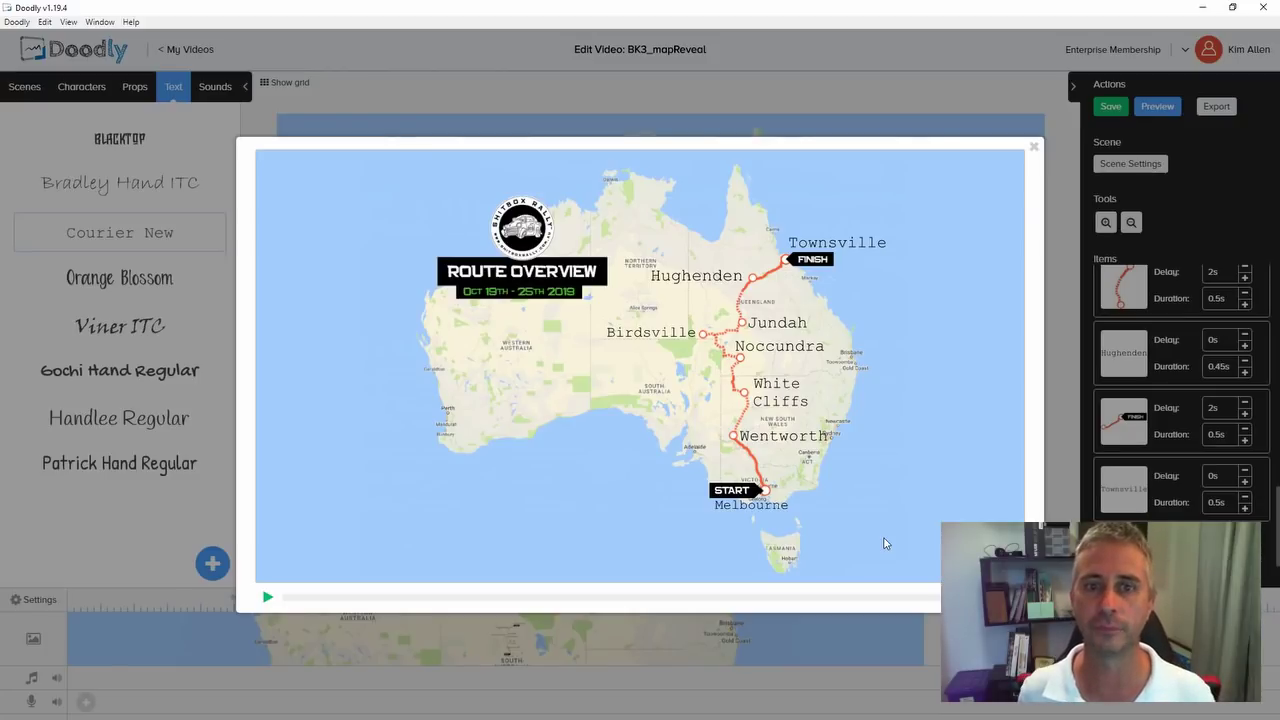
click(1035, 149)
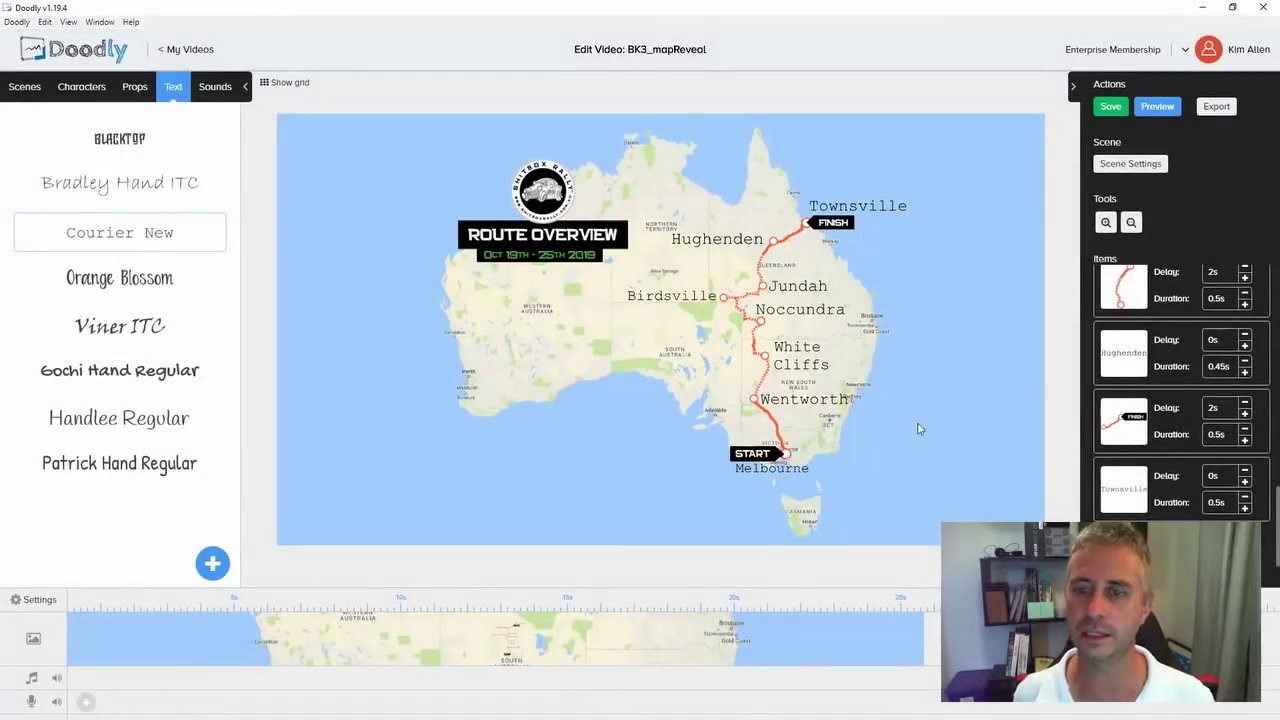